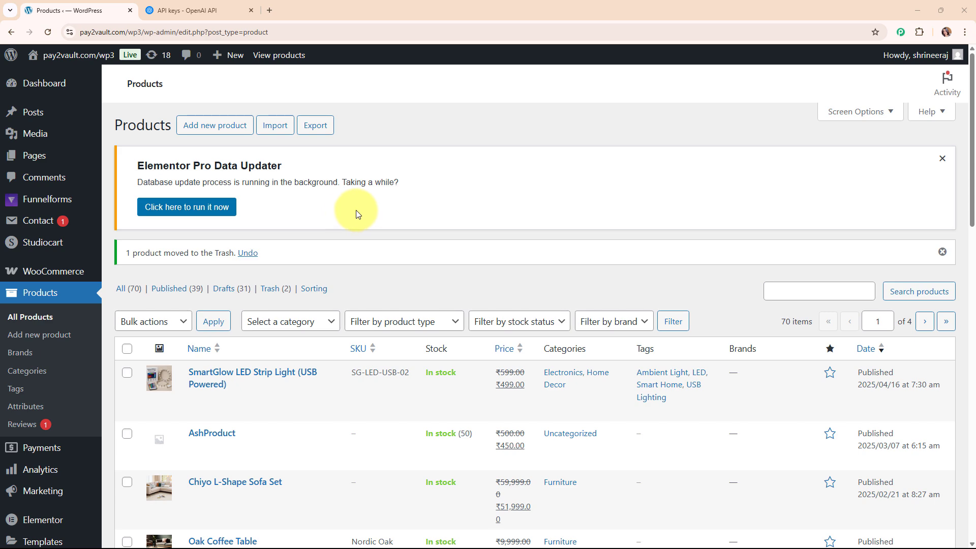
Confirm the OpenAI API logs are still empty, then begin adding a new WordPress product.
scroll(478, 208, down, 10)
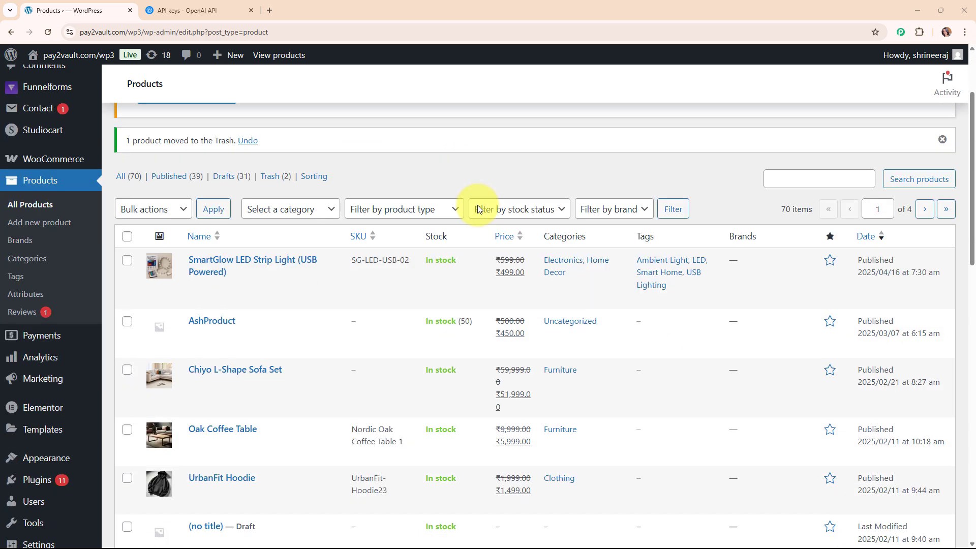
scroll(549, 389, up, 10)
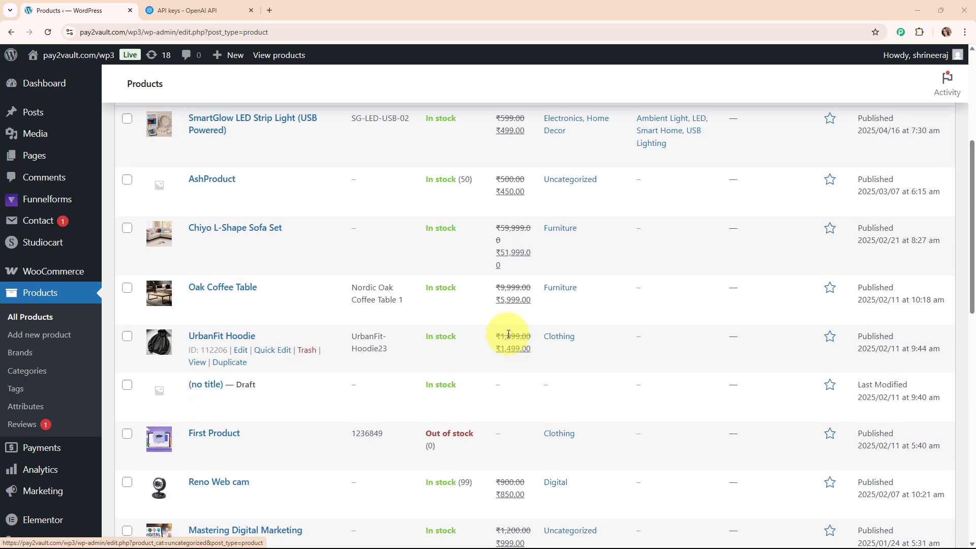
scroll(348, 190, up, 1)
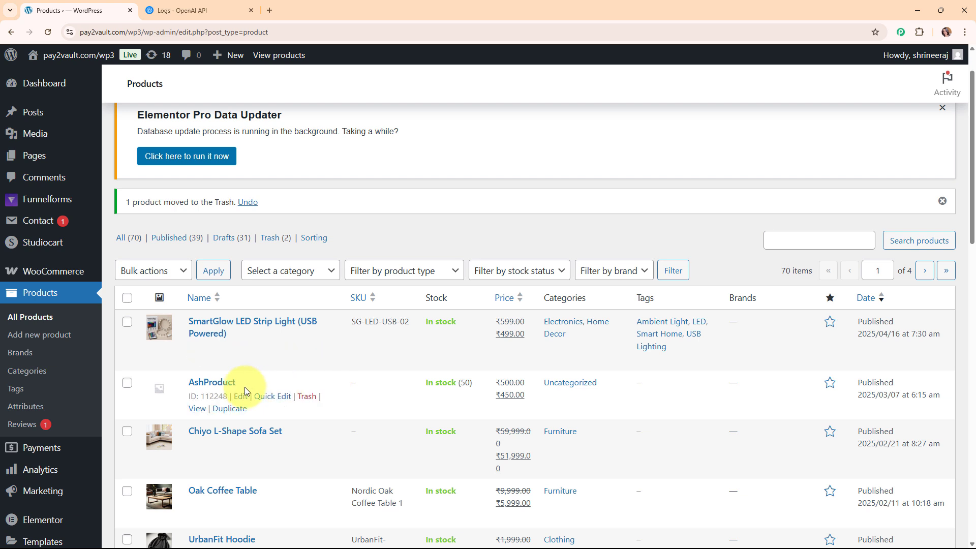
click(171, 10)
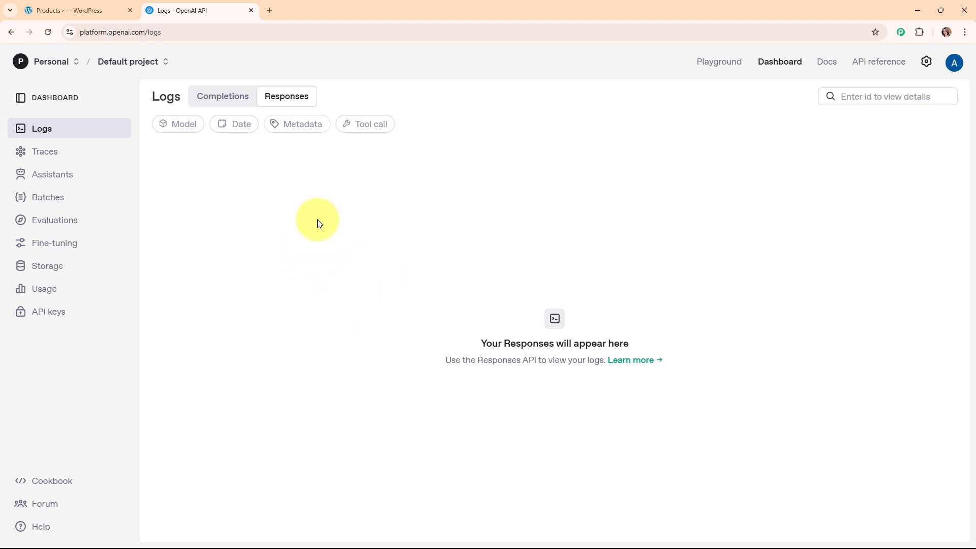
click(71, 6)
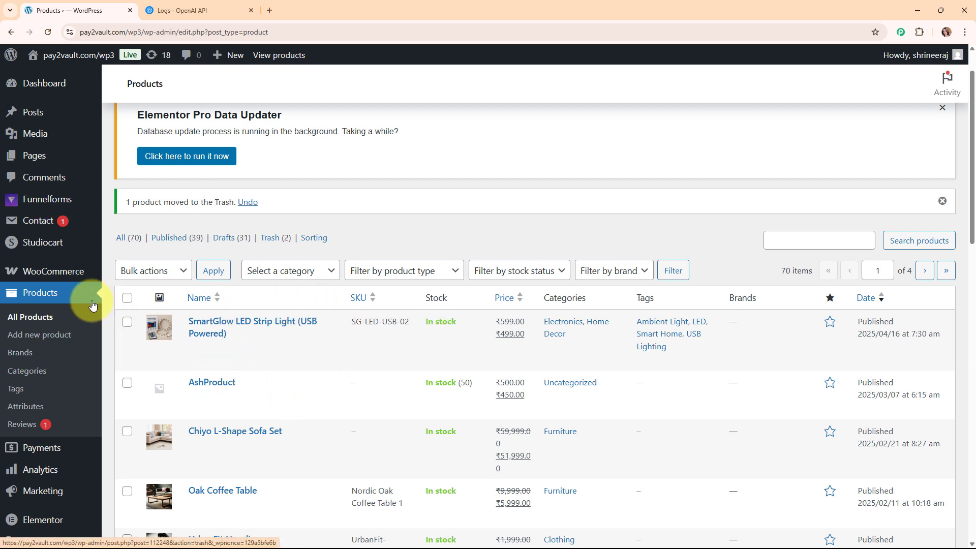
click(56, 341)
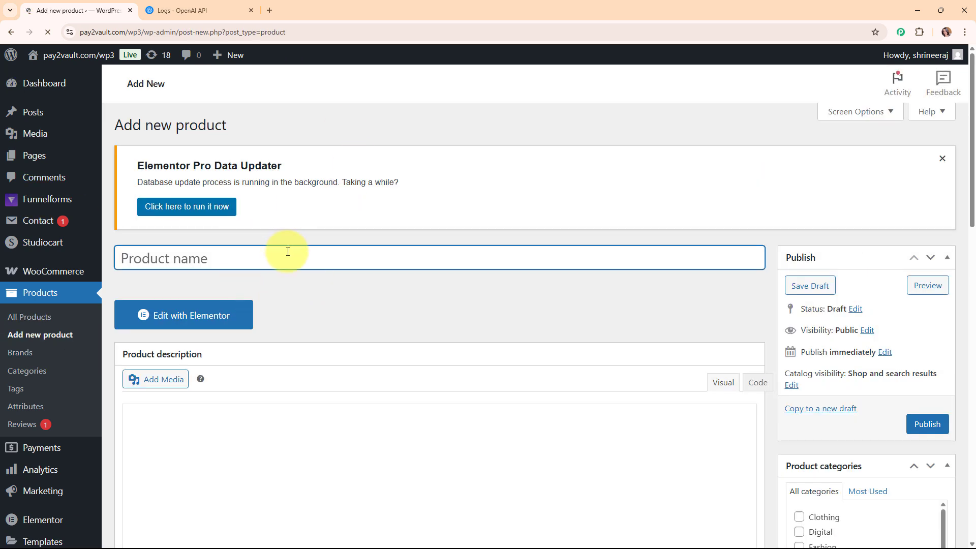
Title the product 'Smart Camera' and paste a short home-and-office camera description.
text(Smart Camera)
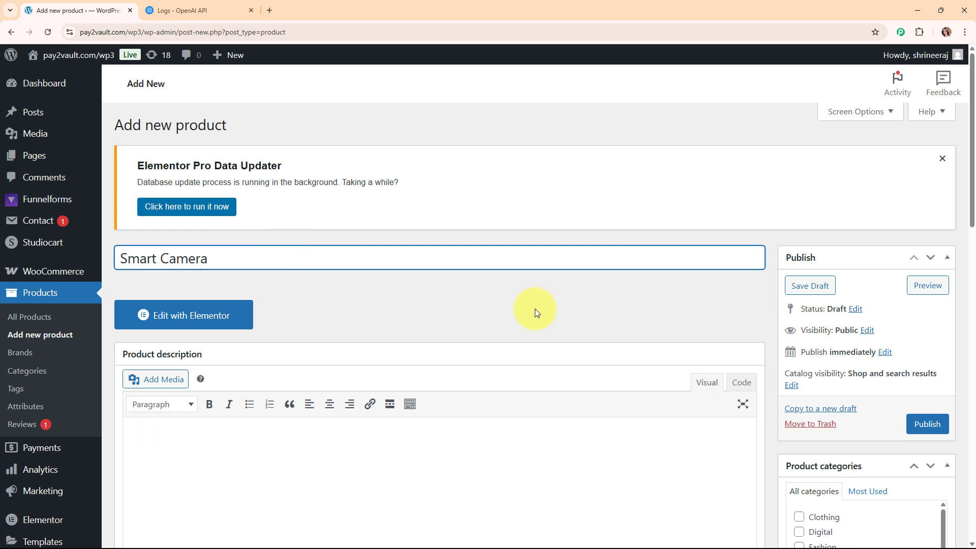
scroll(534, 307, down, 5)
click(333, 265)
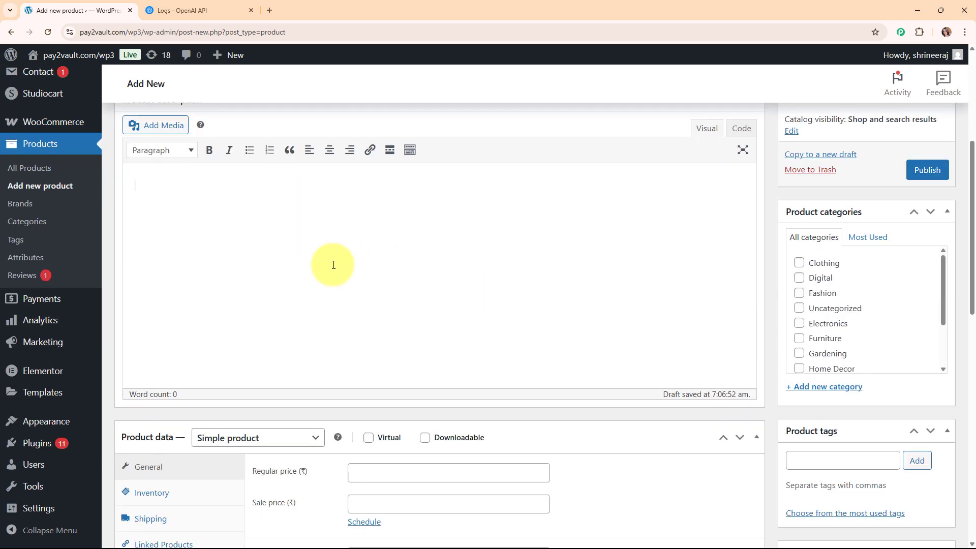
text(This is a good camera. You can use it for home or office. It records videos and has motion sensor. Works with app. Good for safety. Easy to install. Nice features.)
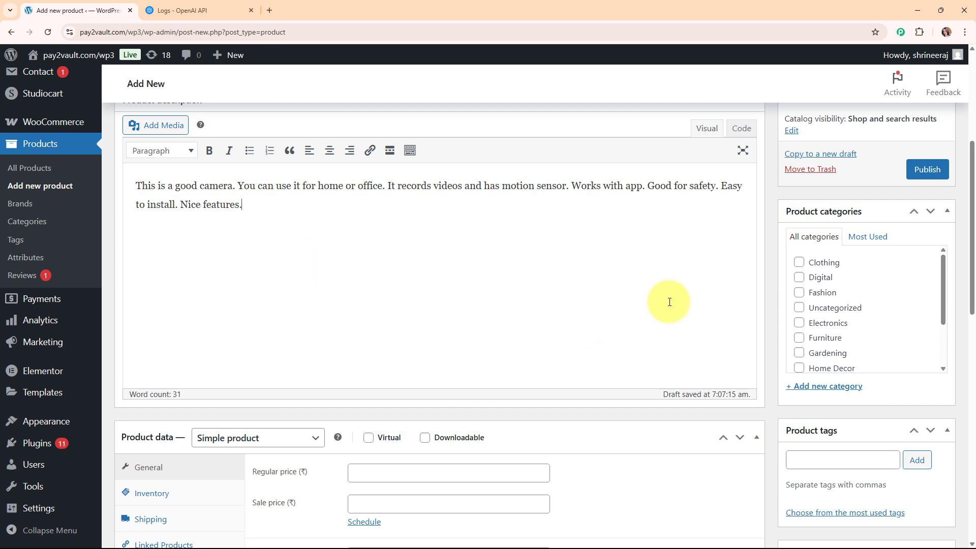
scroll(670, 302, down, 2)
scroll(669, 303, down, 5)
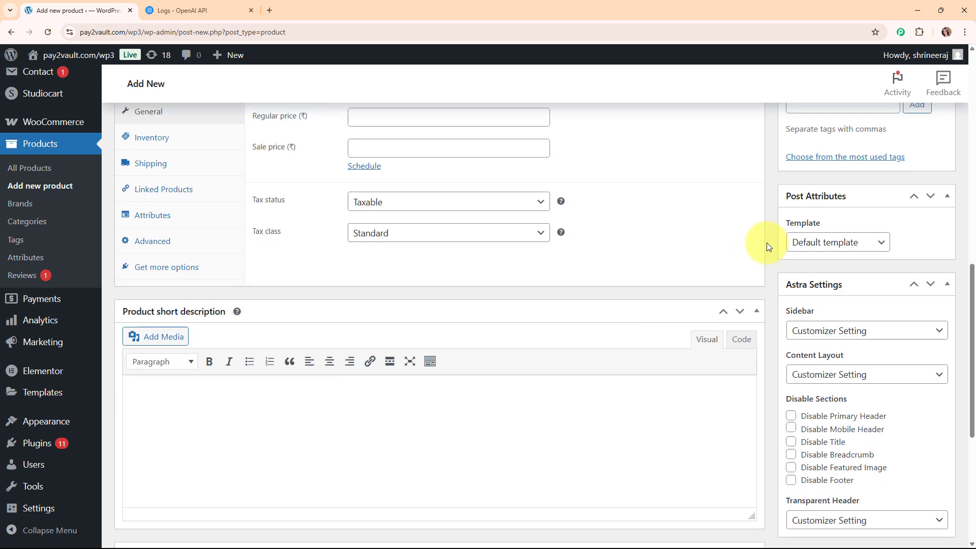
scroll(739, 376, down, 5)
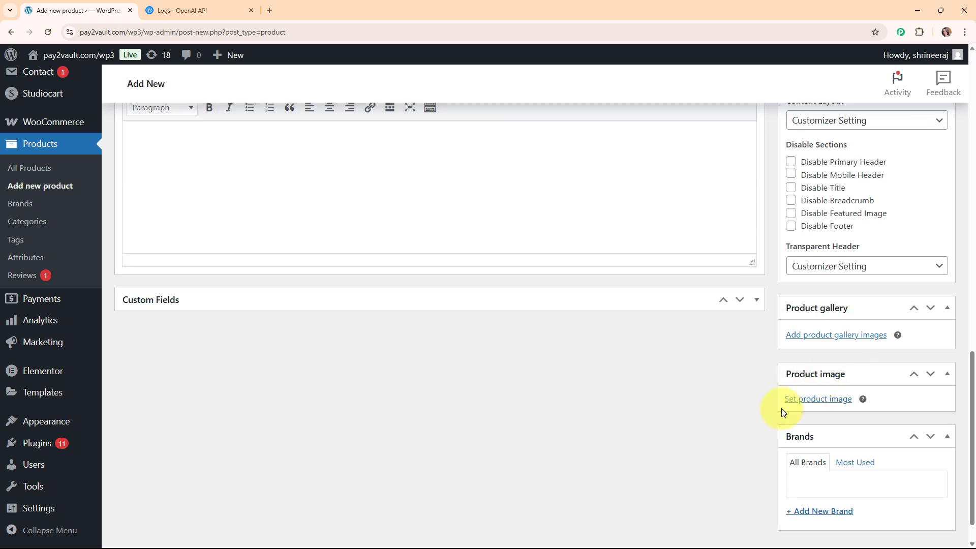
Set the webcam picture as the Smart Camera product image.
click(829, 400)
scroll(635, 228, down, 3)
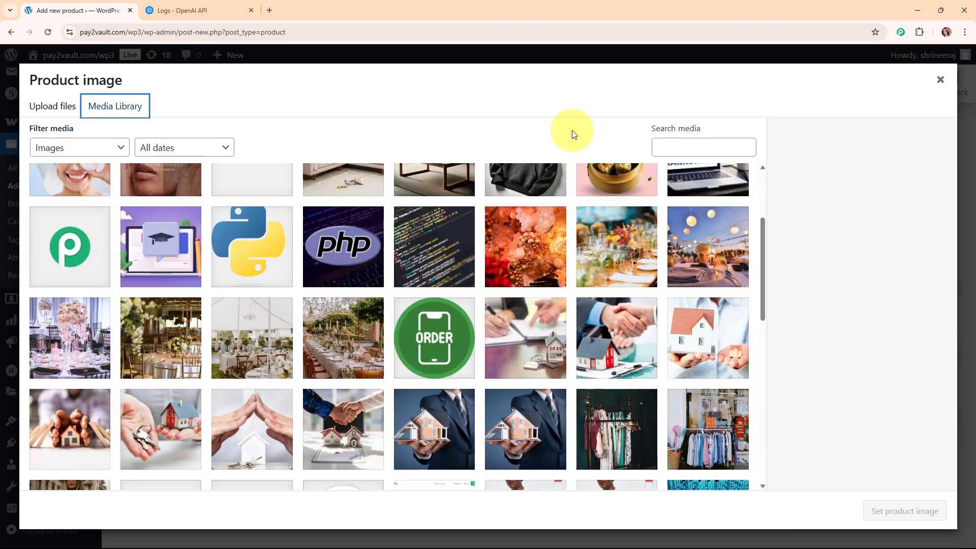
scroll(697, 312, down, 6)
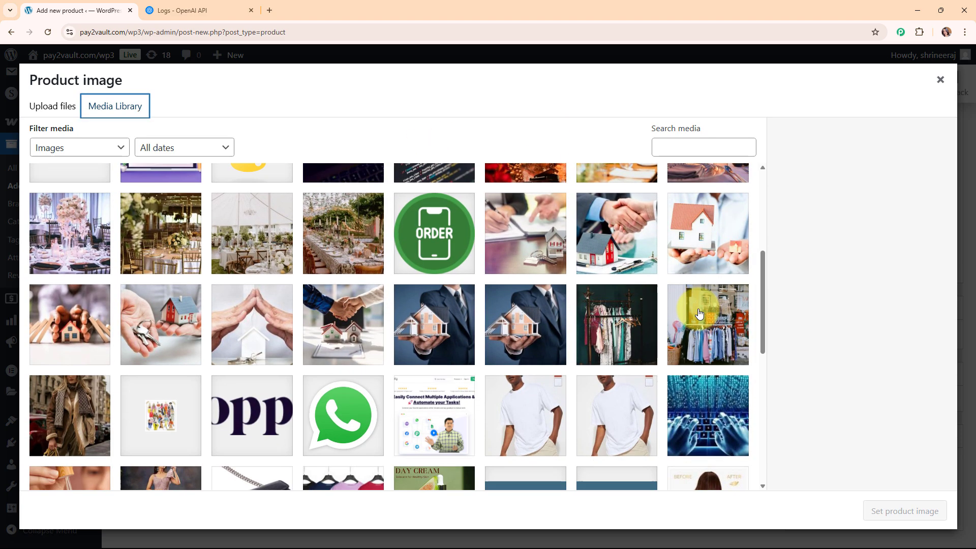
scroll(697, 312, down, 2)
click(697, 301)
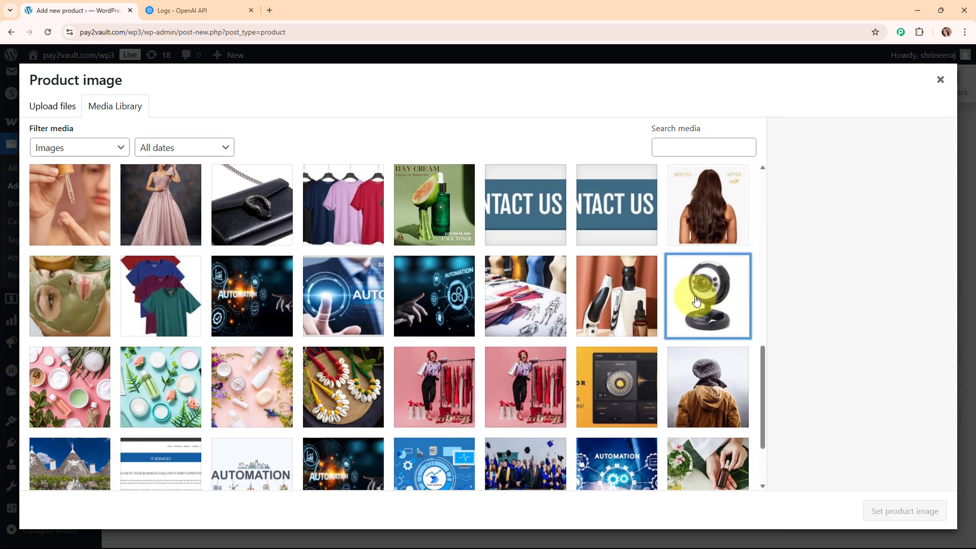
click(897, 510)
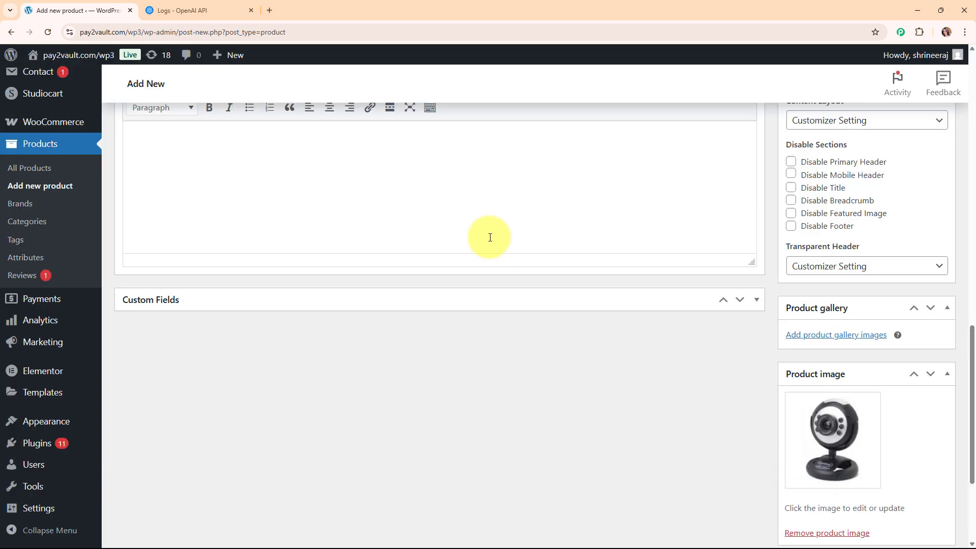
Enter regular price 2100 and sale price 1900, then publish the product.
scroll(679, 352, down, 3)
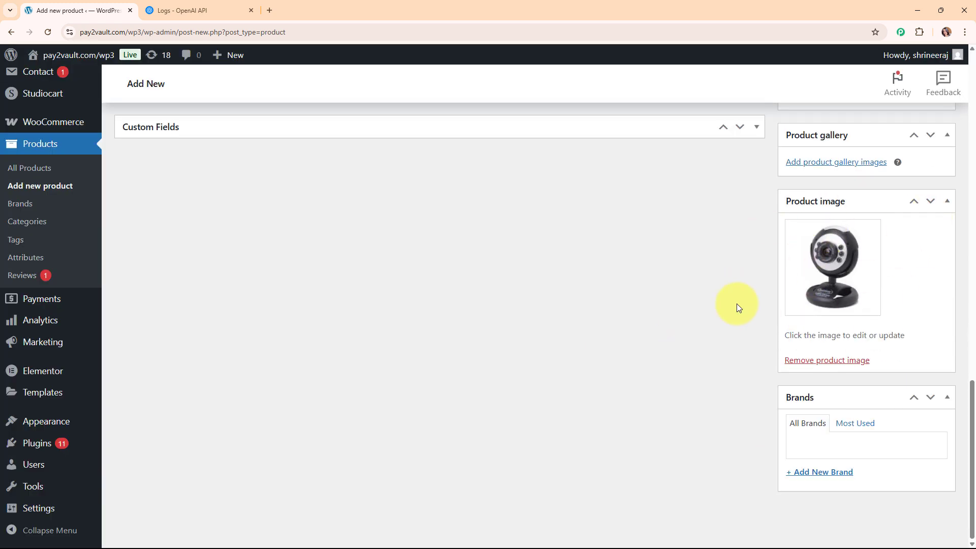
scroll(674, 311, up, 10)
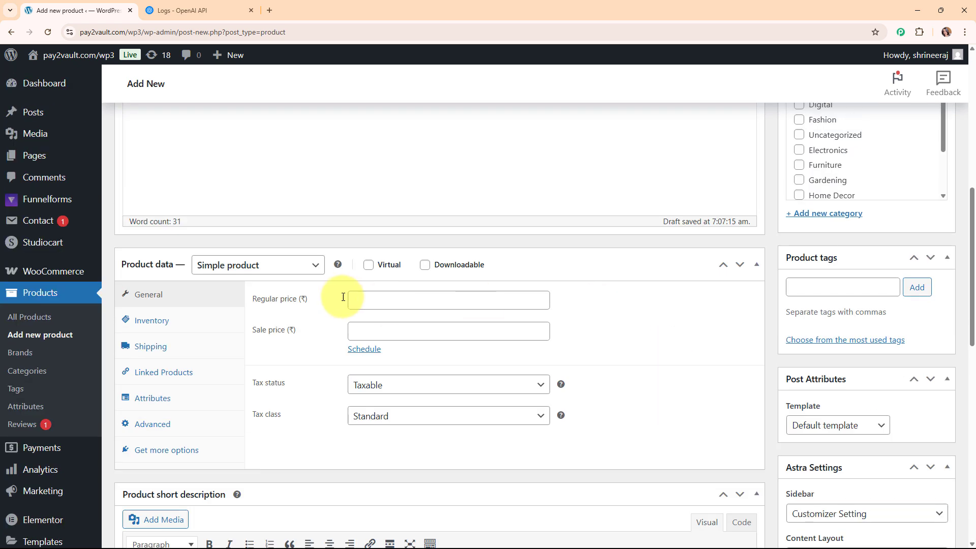
click(447, 305)
text(2100)
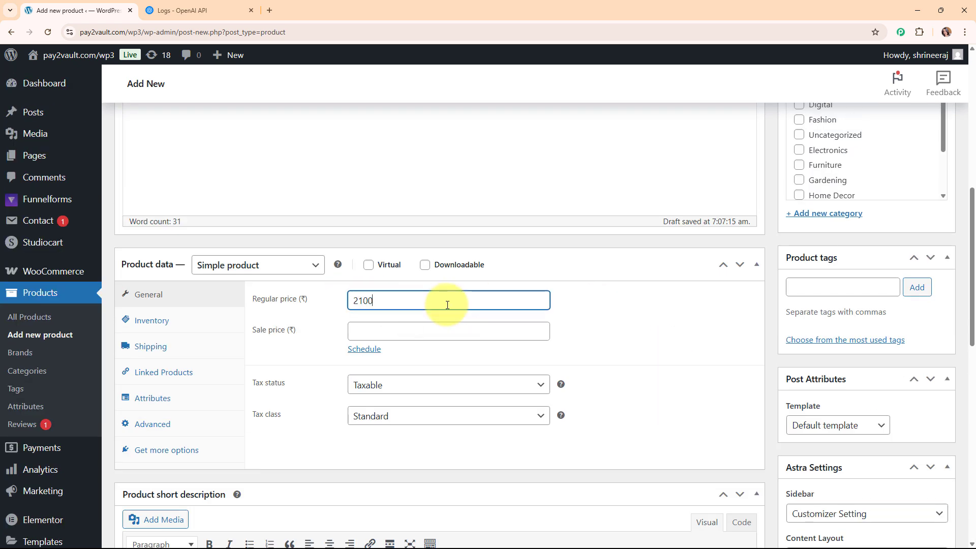
click(441, 331)
text(1900)
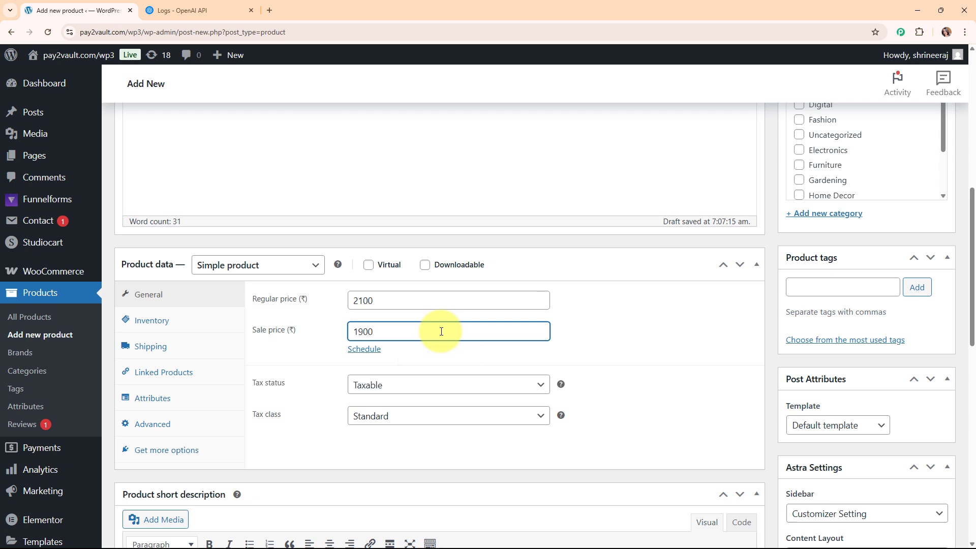
scroll(707, 368, up, 3)
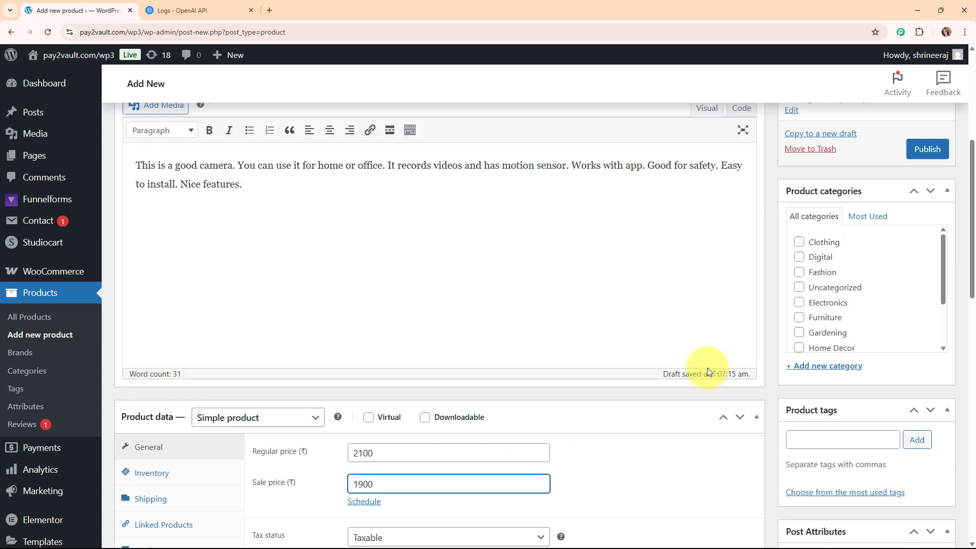
scroll(707, 368, up, 2)
click(938, 250)
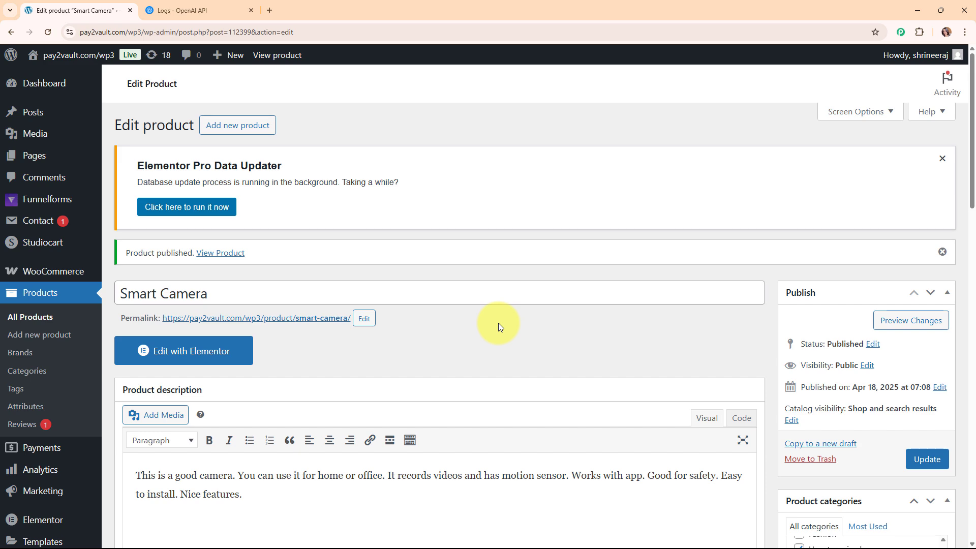
Reload Smart Camera to review its rewritten three-paragraph, 160-word description, then check the OpenAI logs.
click(48, 32)
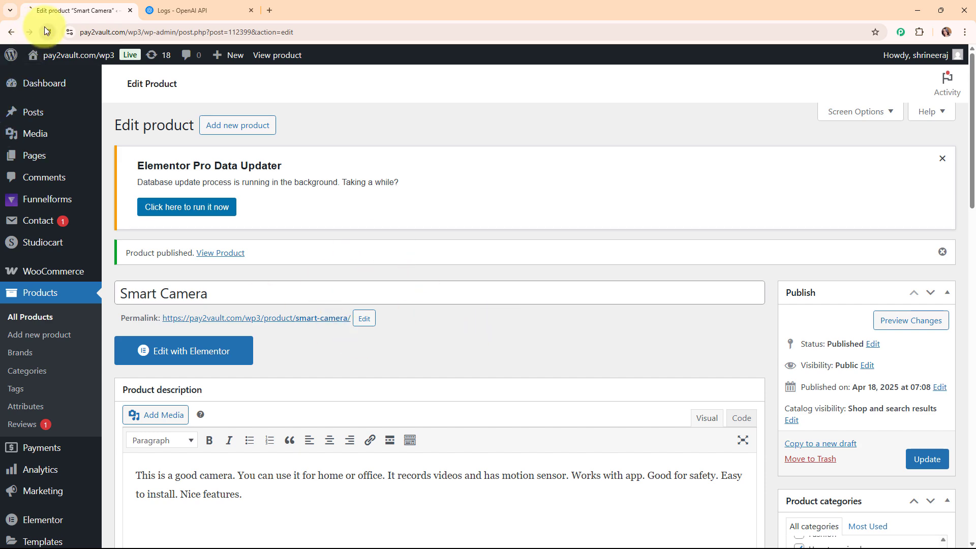
scroll(512, 249, down, 3)
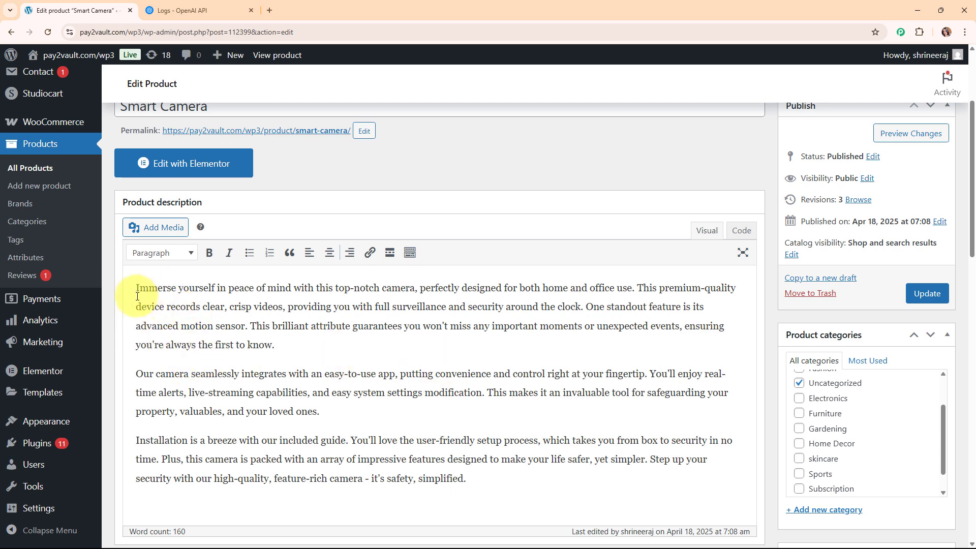
drag(135, 288, 563, 482)
click(488, 347)
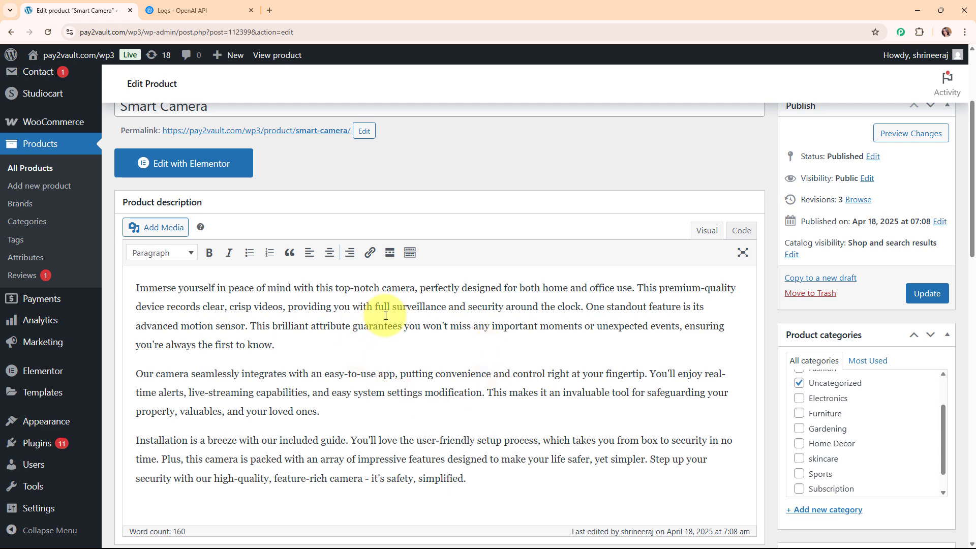
scroll(570, 340, up, 3)
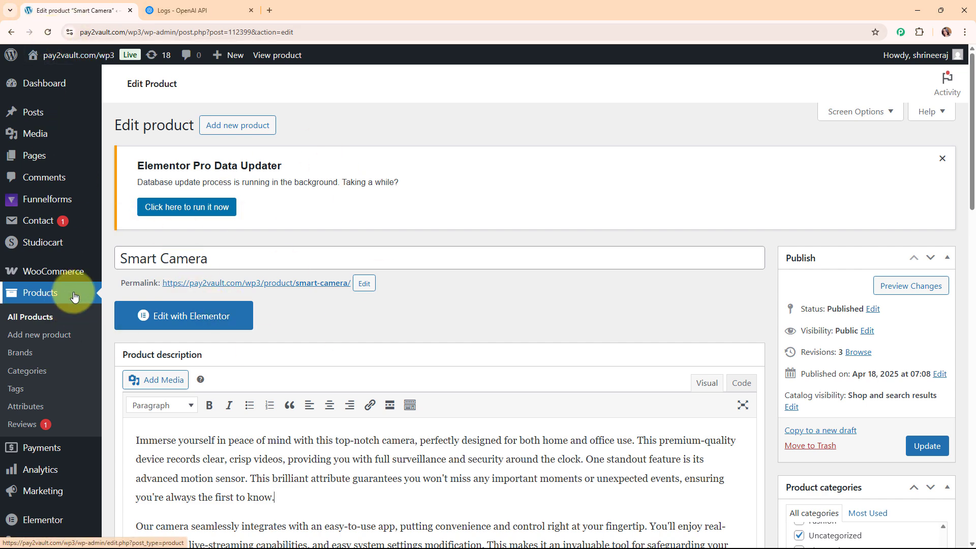
click(227, 5)
Load pabbly.com/connect in a new tab and dismiss the lifetime offer popup.
click(81, 6)
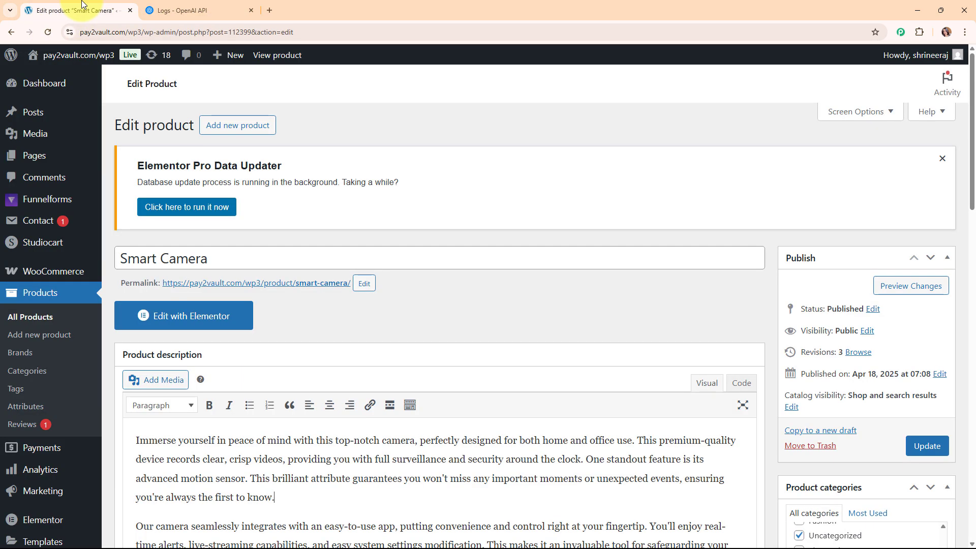
click(275, 4)
text(p)
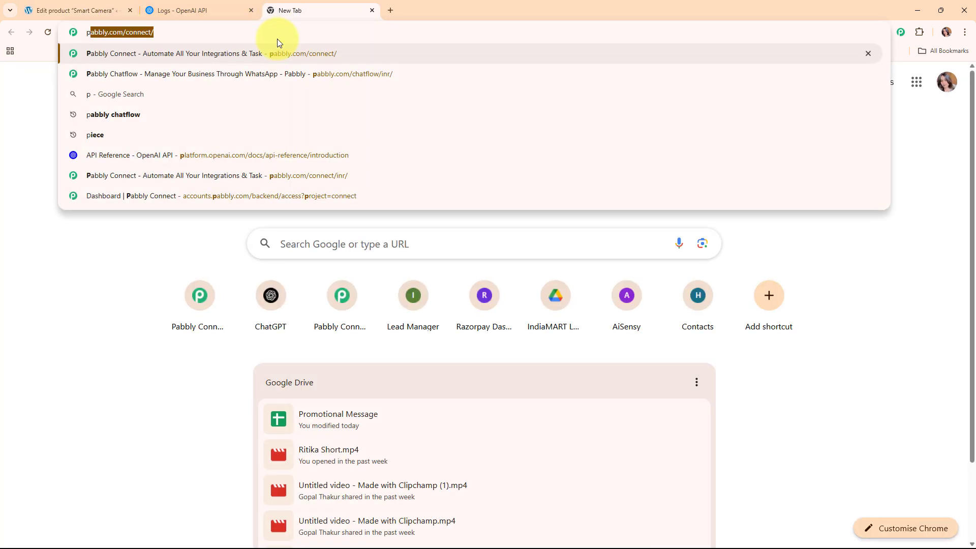
text(abbl)
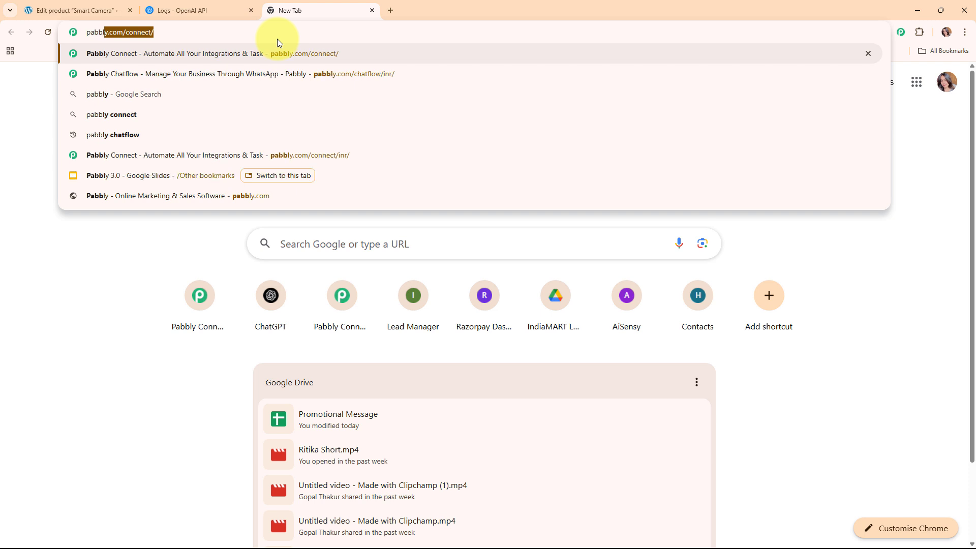
text(y.com)
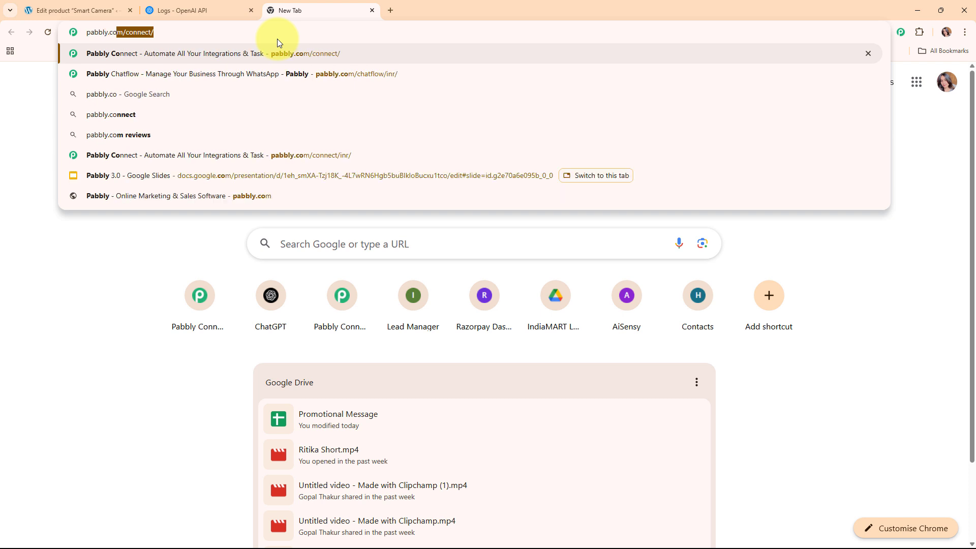
text(/connect)
key(Return)
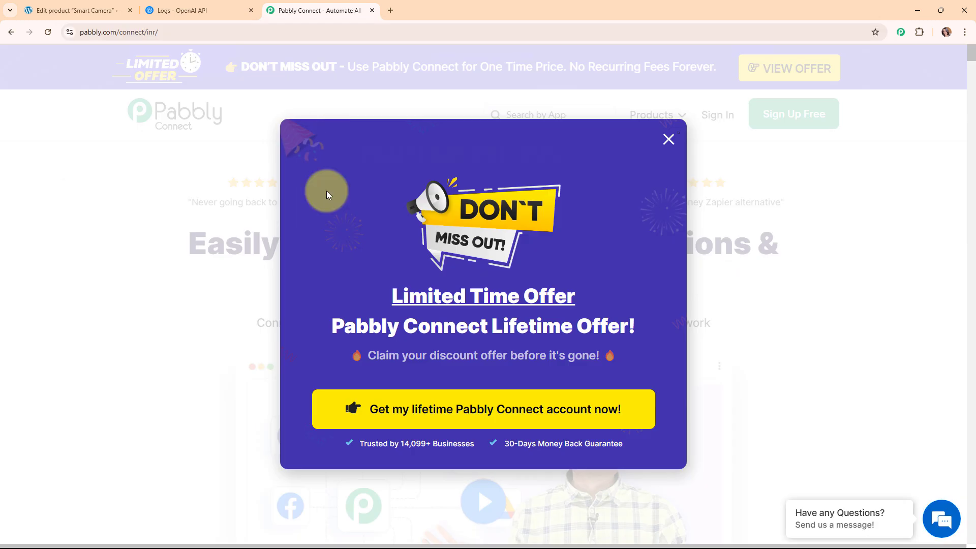
click(668, 140)
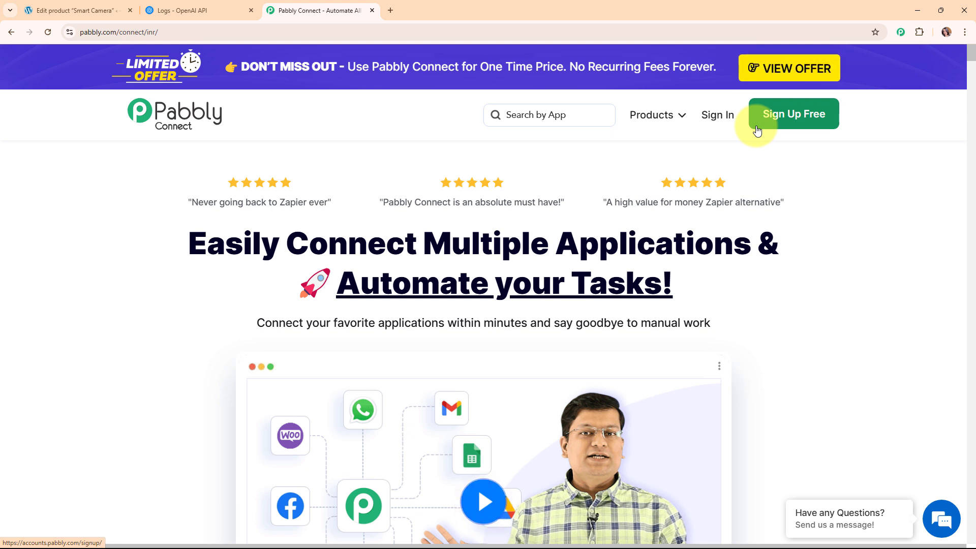
Sign in and choose Access Now under Pabbly Connect on the All Pabbly Apps page.
click(703, 118)
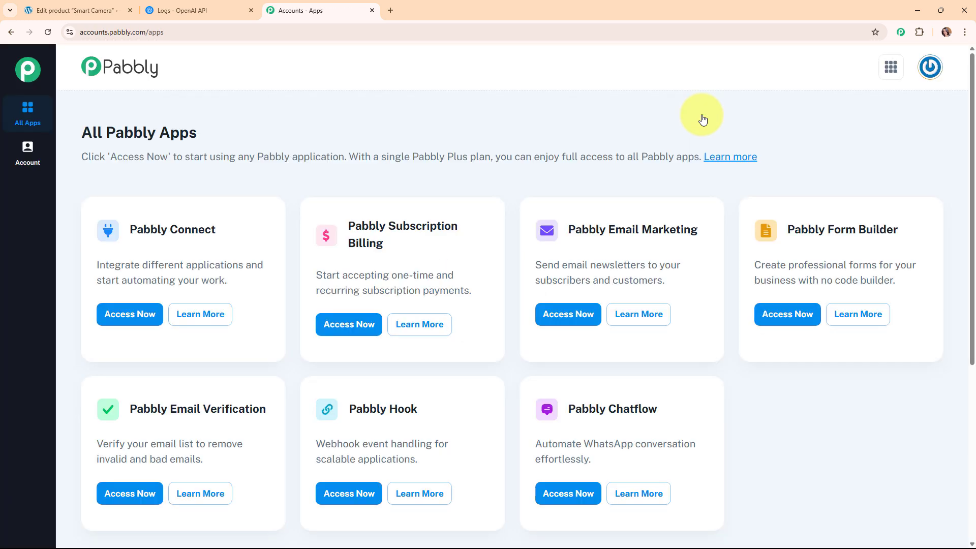
drag(93, 132, 359, 126)
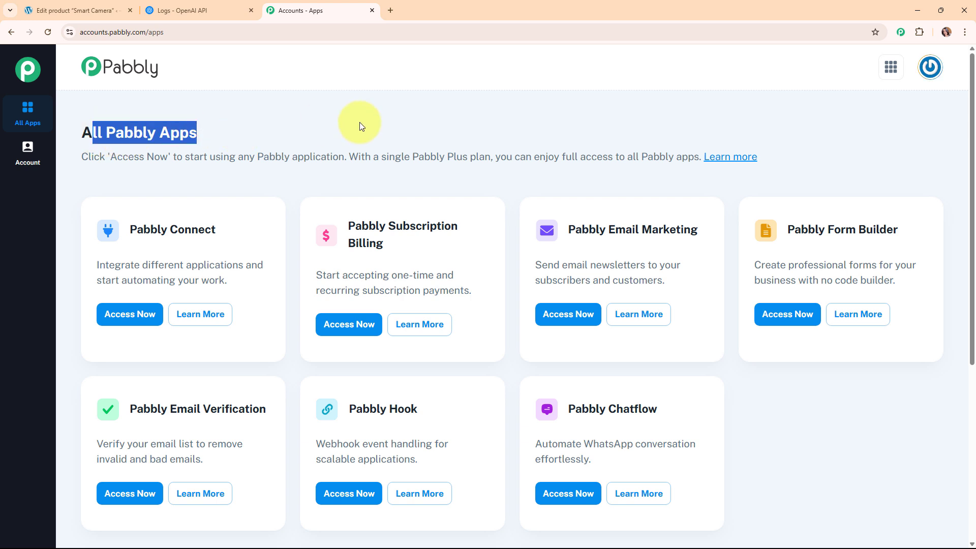
click(368, 124)
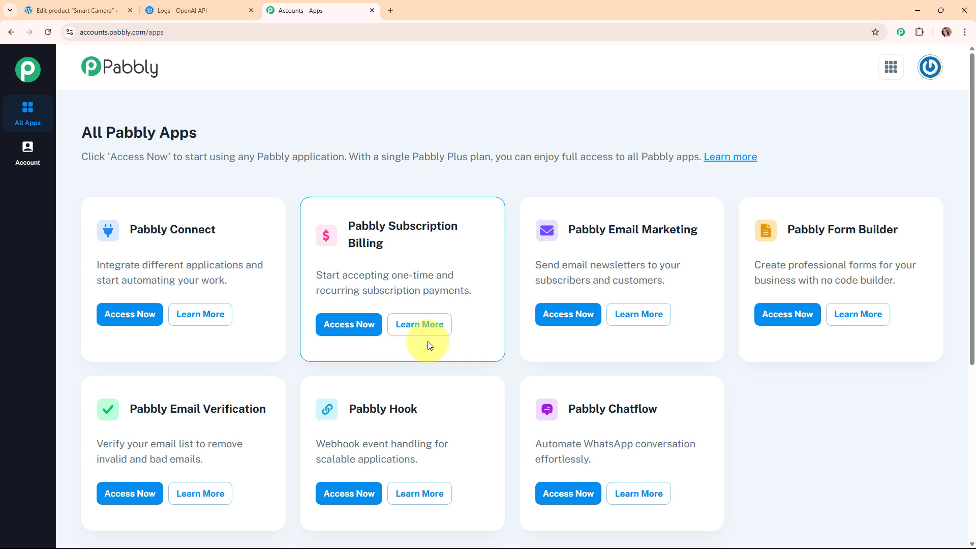
click(113, 310)
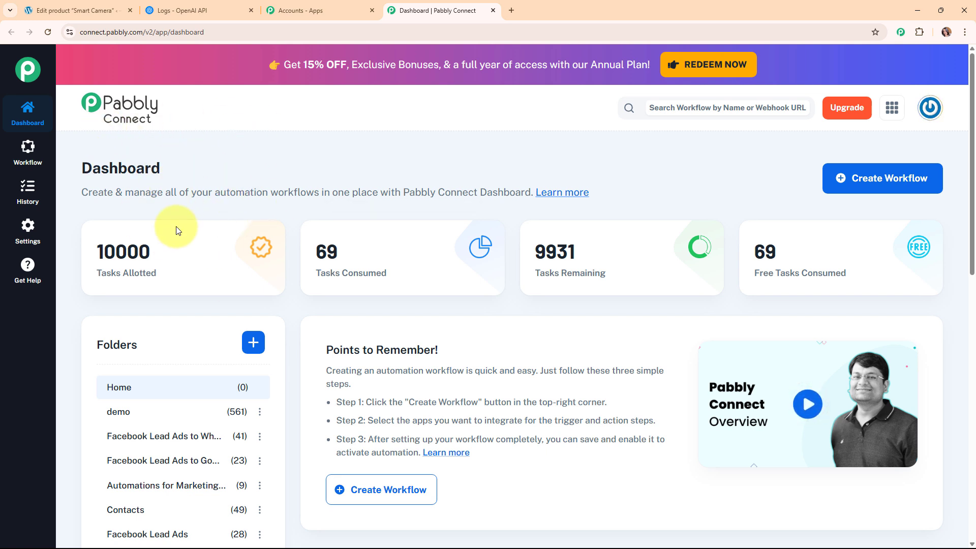
Start a workflow named 'Automate AI-Based Product Description Writing in WooCommerce', filed under Automations.
click(854, 181)
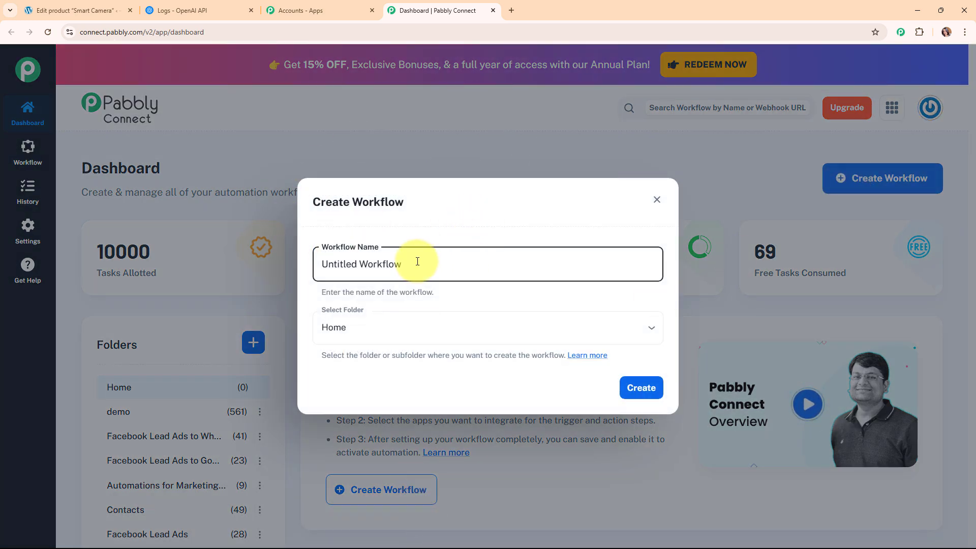
drag(417, 261, 302, 264)
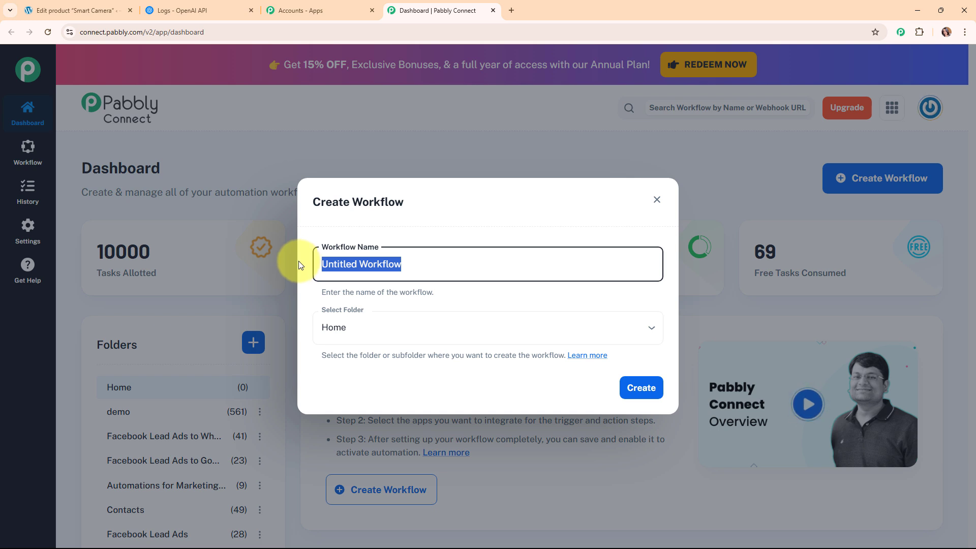
text(Automate AI-Based Product Description Writing in WooCommerce)
drag(311, 265, 655, 261)
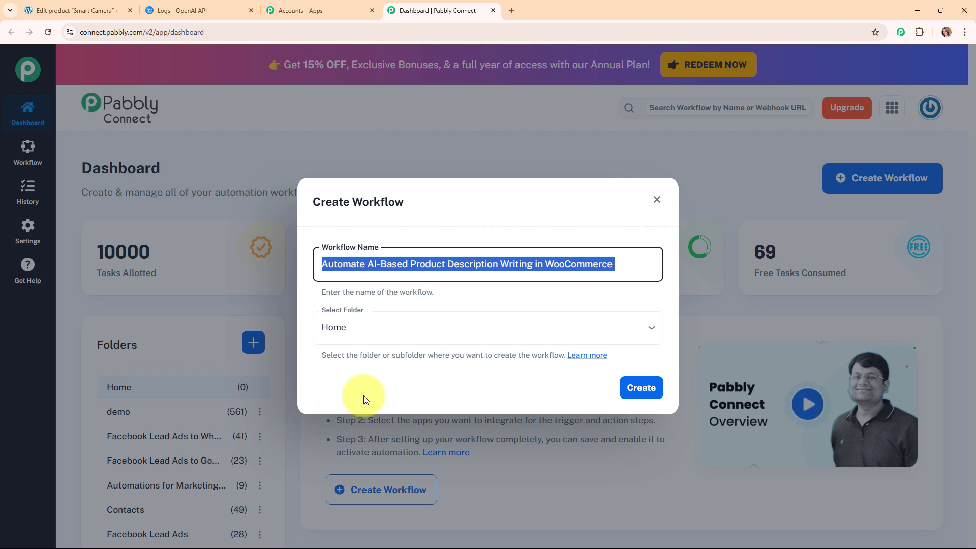
click(648, 328)
scroll(413, 280, down, 1)
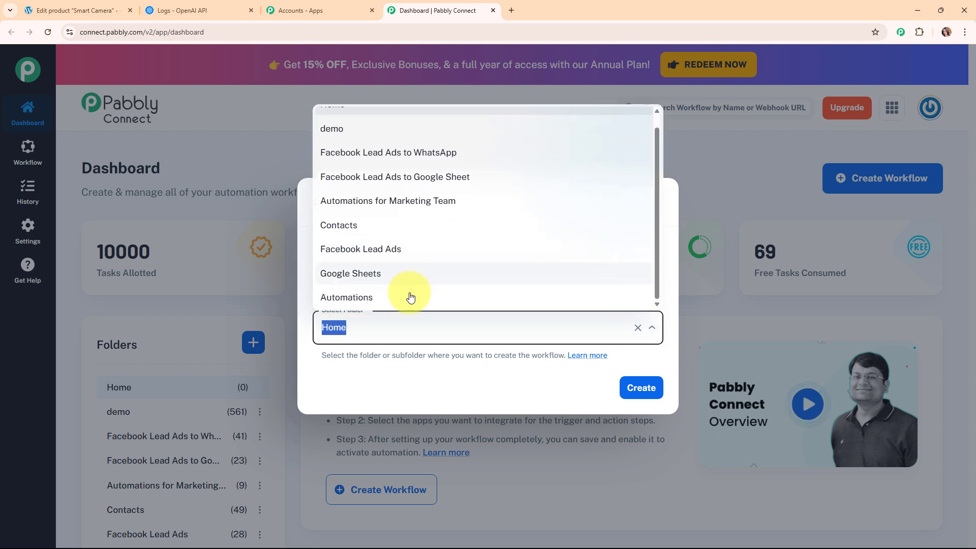
click(409, 295)
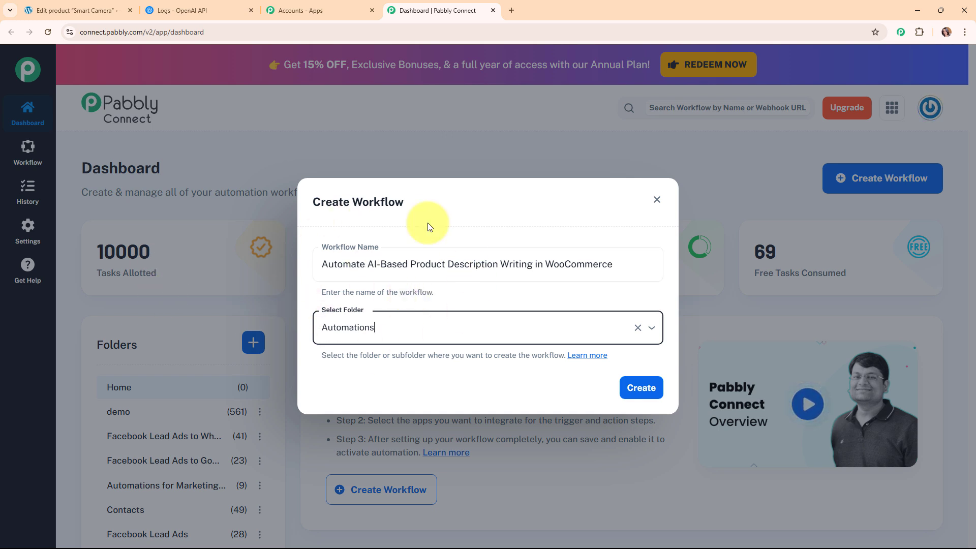
click(590, 356)
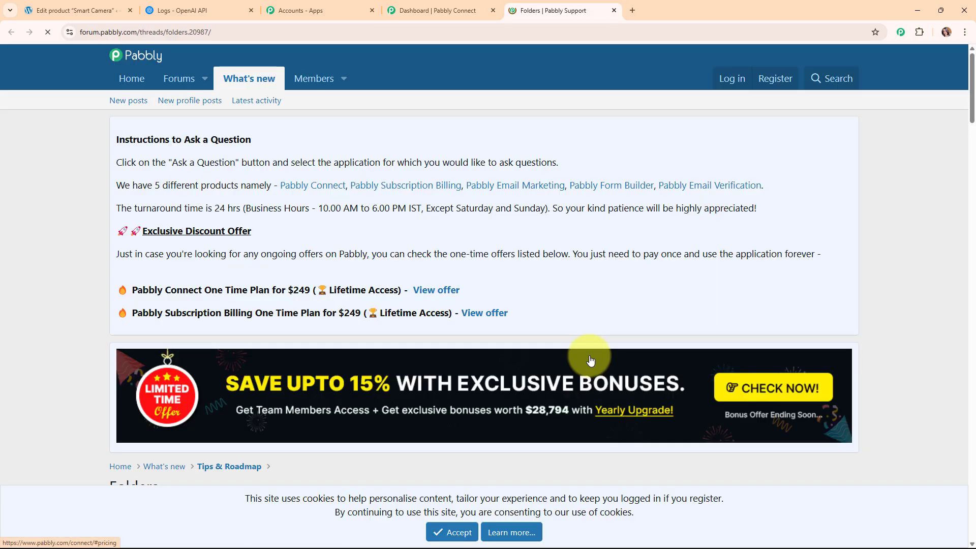
scroll(568, 281, down, 7)
scroll(565, 276, down, 10)
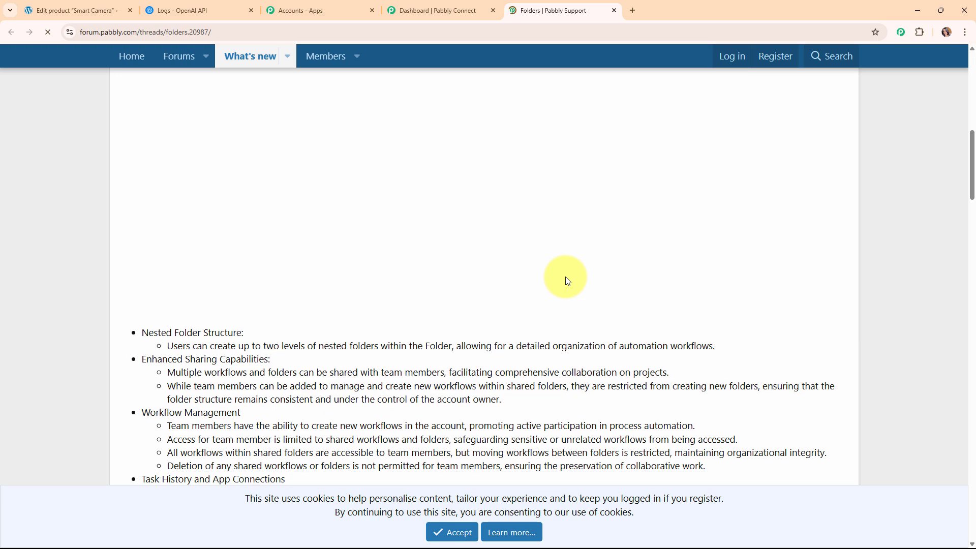
scroll(566, 277, down, 8)
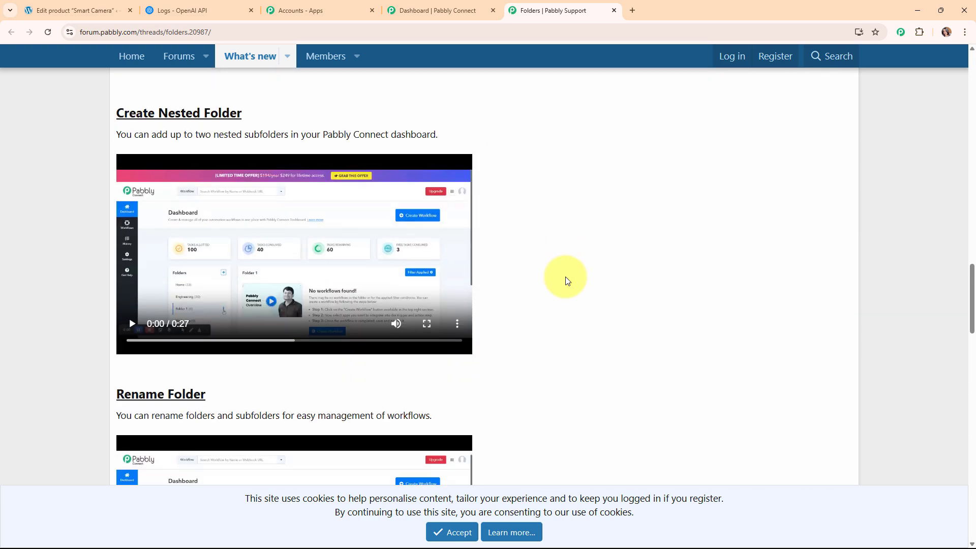
scroll(565, 277, up, 10)
scroll(567, 278, up, 15)
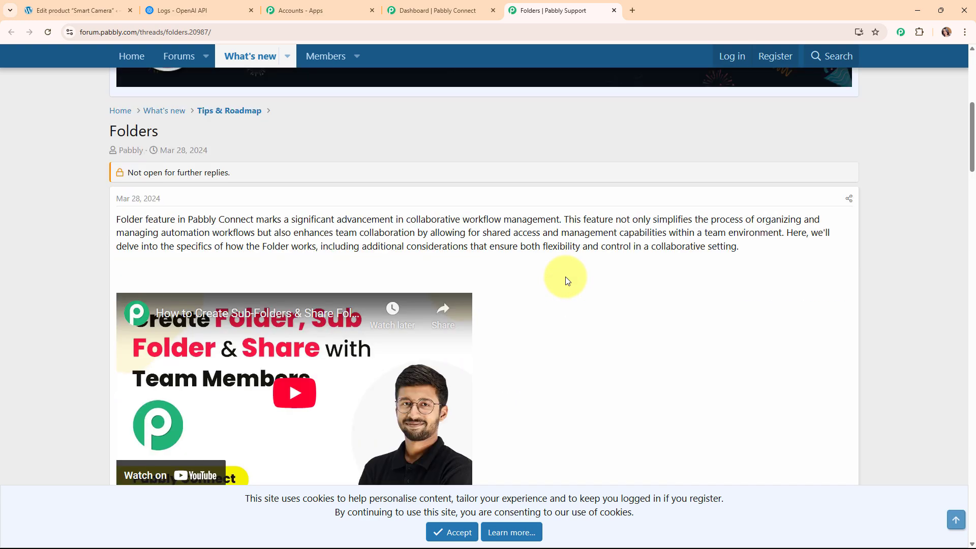
scroll(560, 281, up, 1)
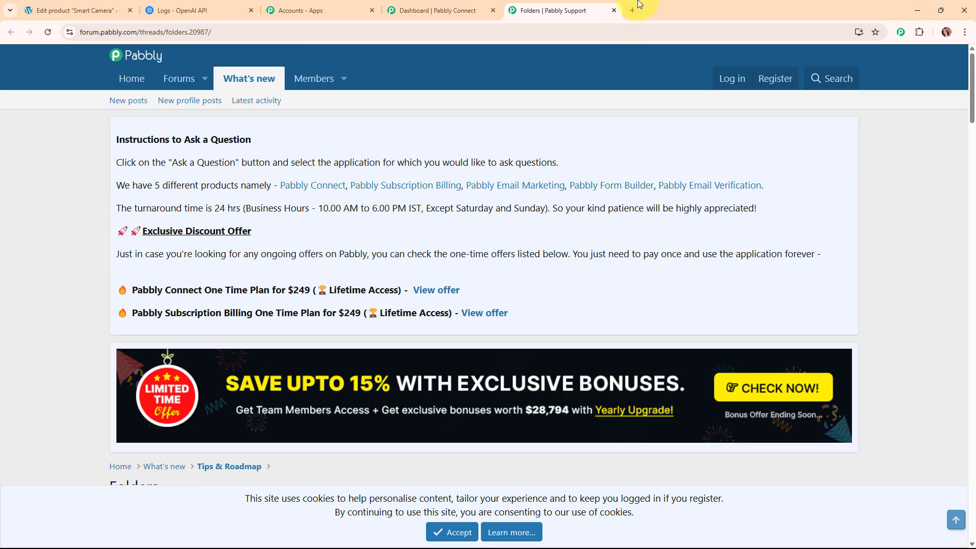
click(615, 11)
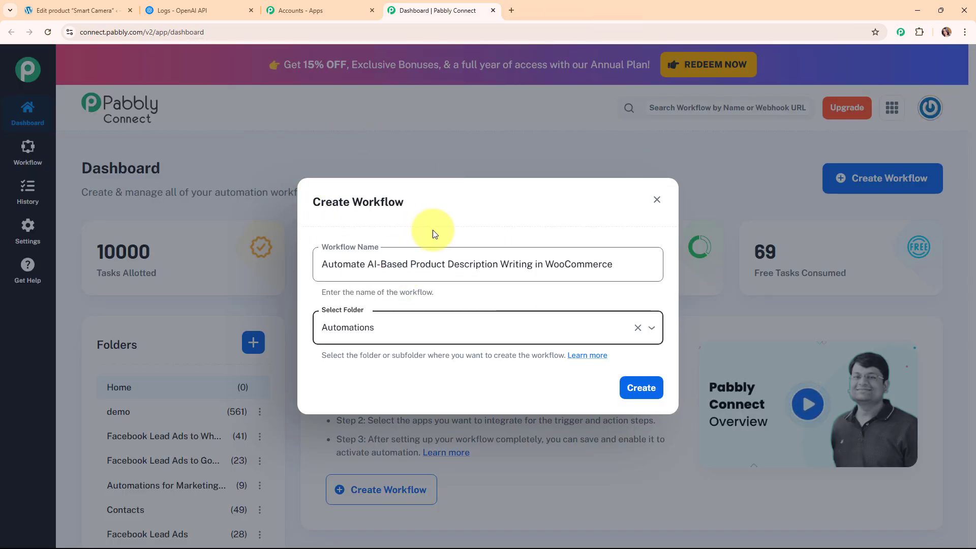
Create the workflow and collapse its trigger step to view both empty steps.
click(657, 390)
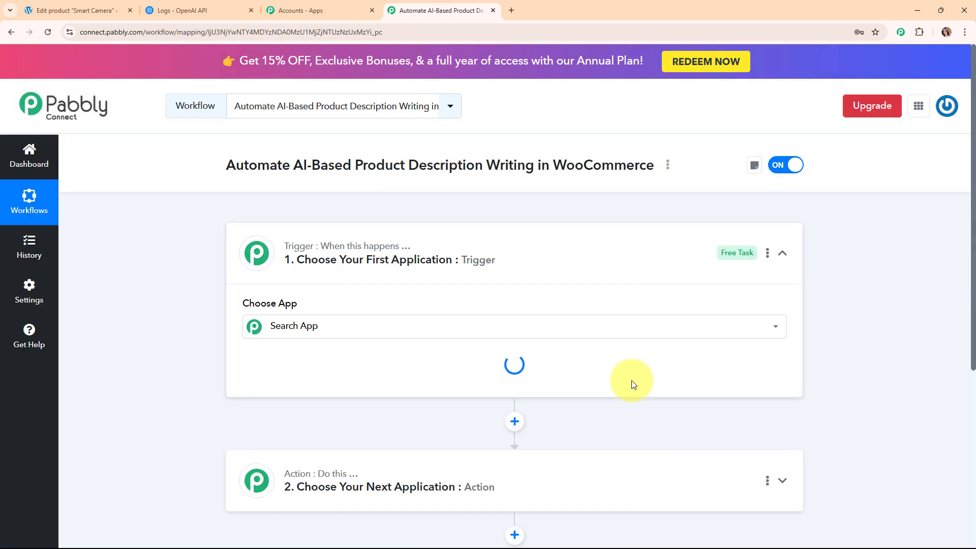
click(791, 253)
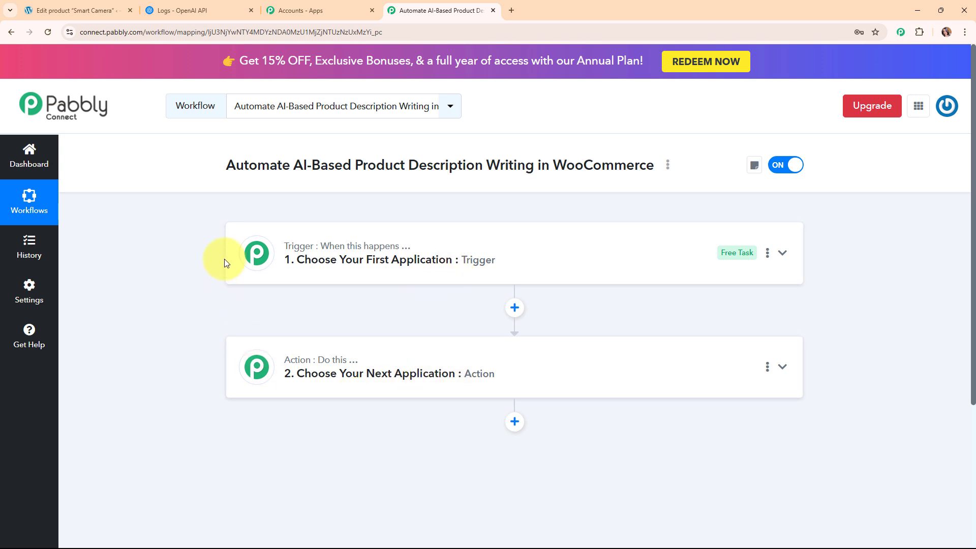
Set the trigger app to WooCommerce with the New Product Created event.
click(625, 265)
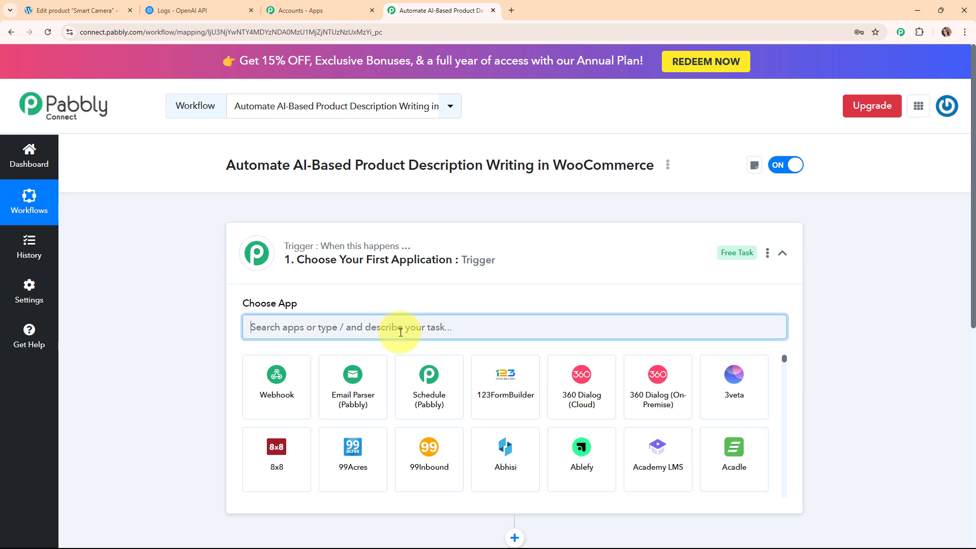
text(woo)
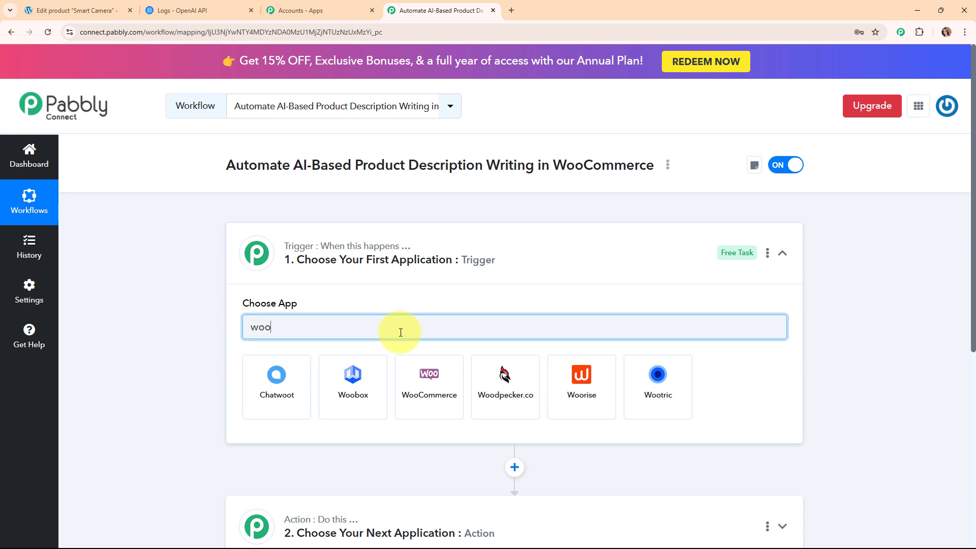
click(440, 395)
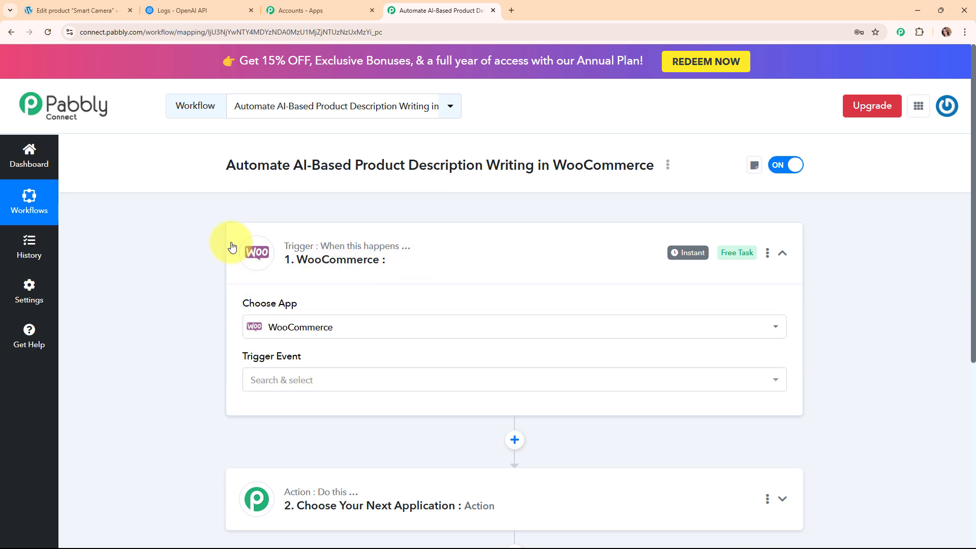
click(340, 383)
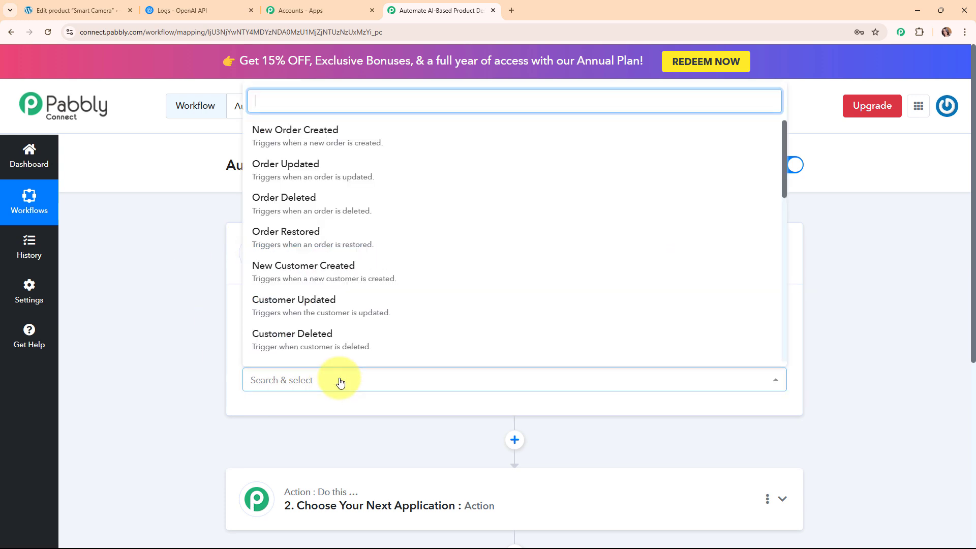
scroll(366, 288, down, 7)
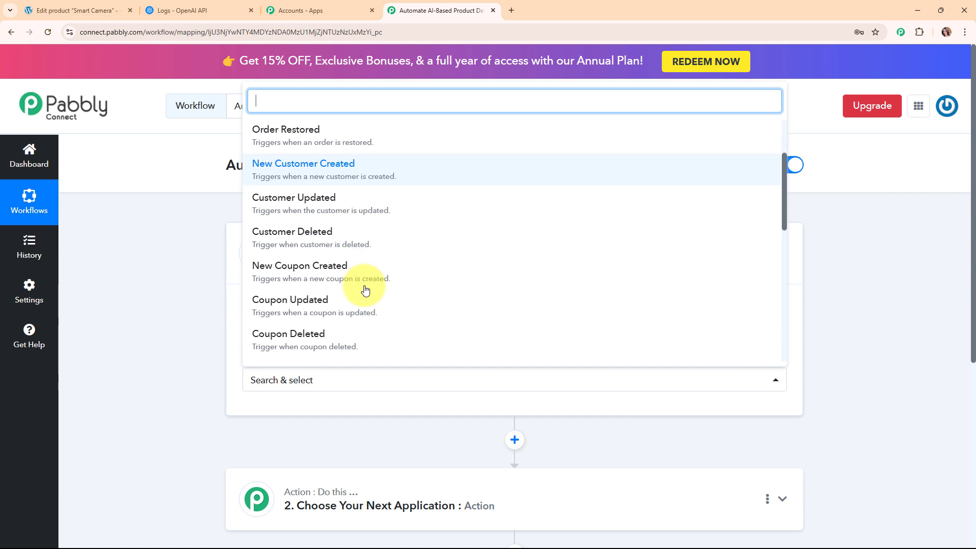
click(362, 275)
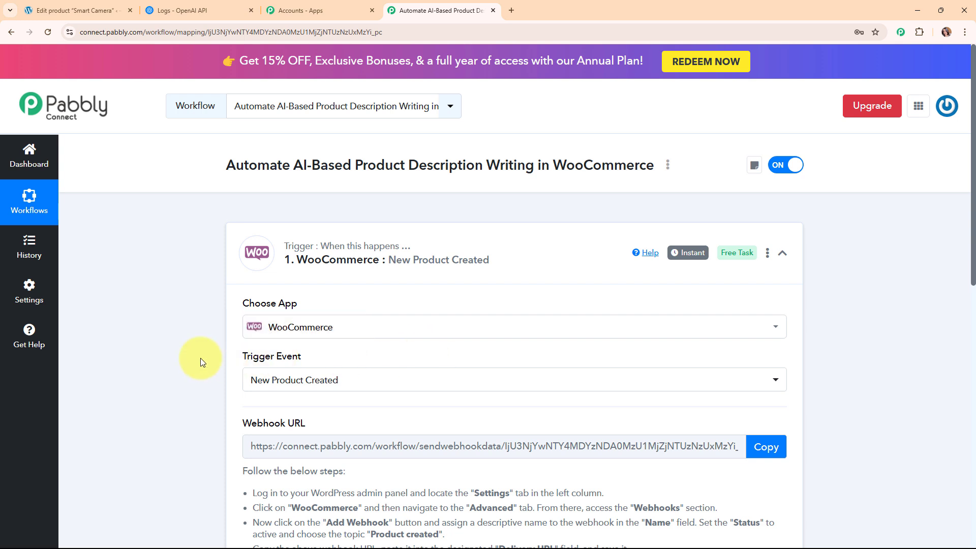
Copy the webhook URL, start capturing the webhook response, and return to the WordPress product editor.
drag(243, 356, 305, 357)
scroll(447, 331, down, 2)
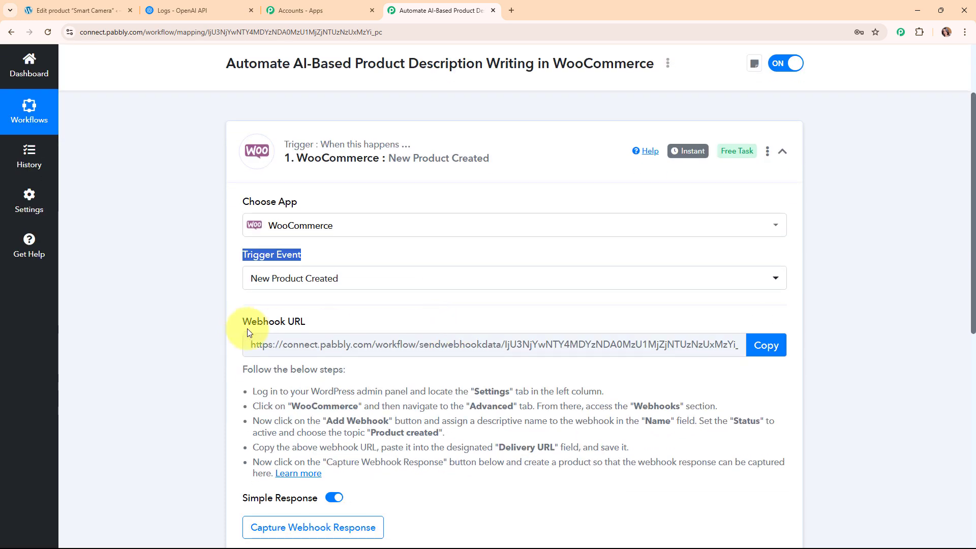
drag(244, 322, 394, 325)
scroll(588, 276, down, 2)
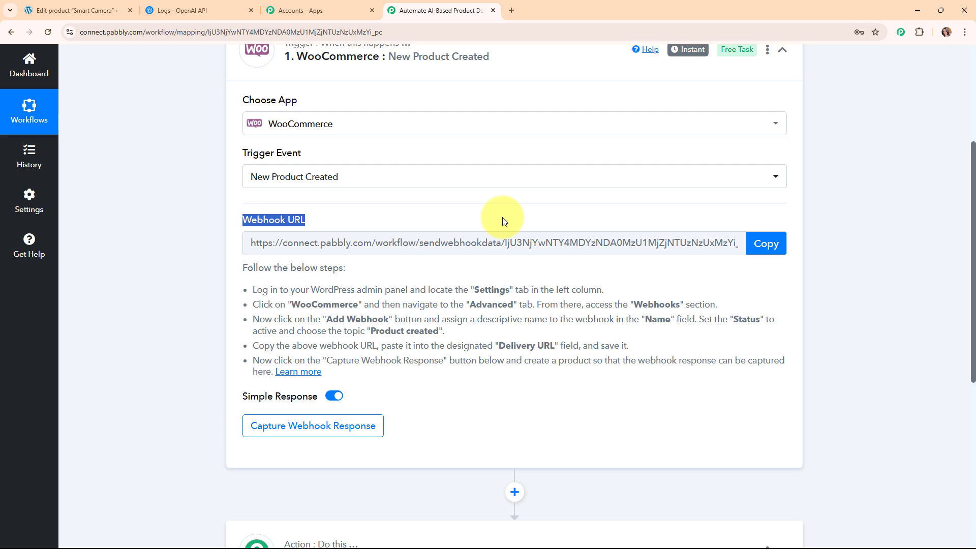
drag(252, 289, 426, 380)
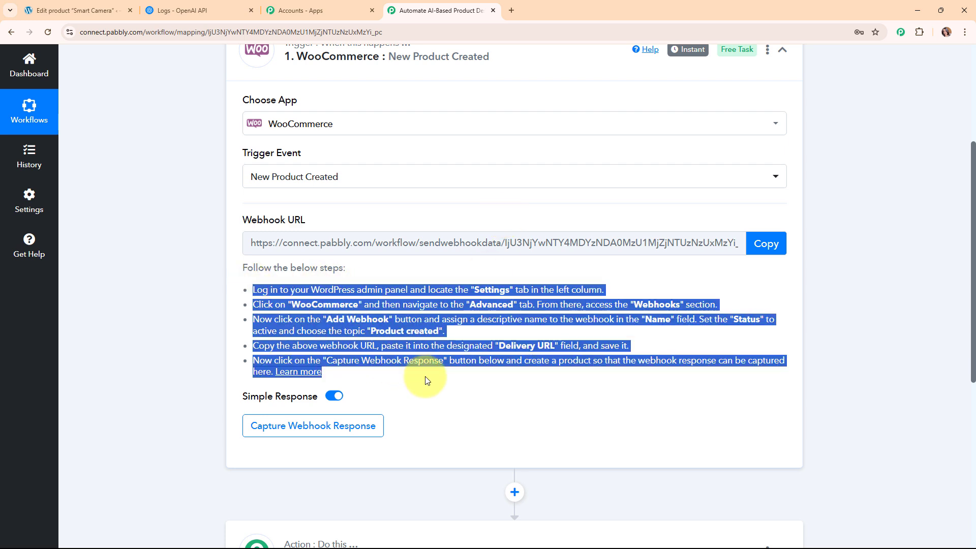
click(781, 249)
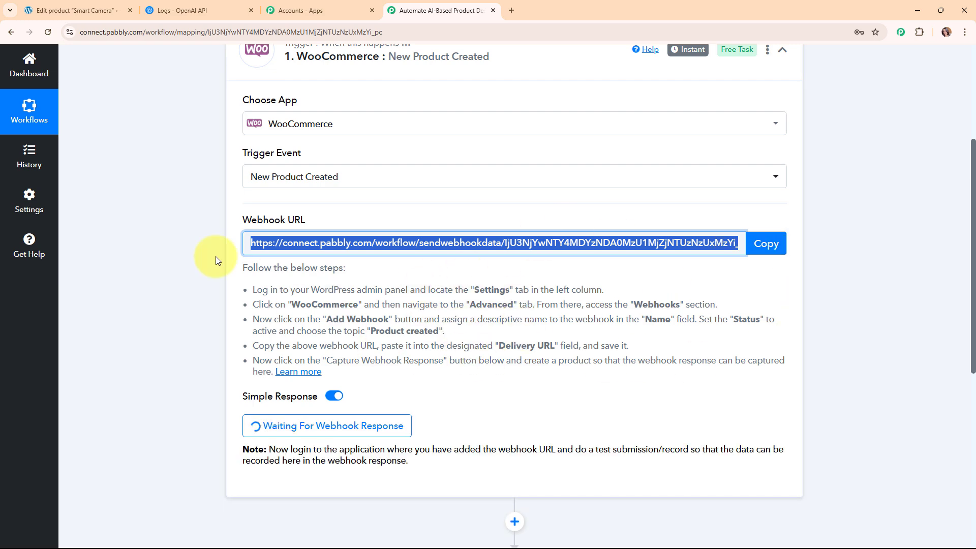
click(79, 10)
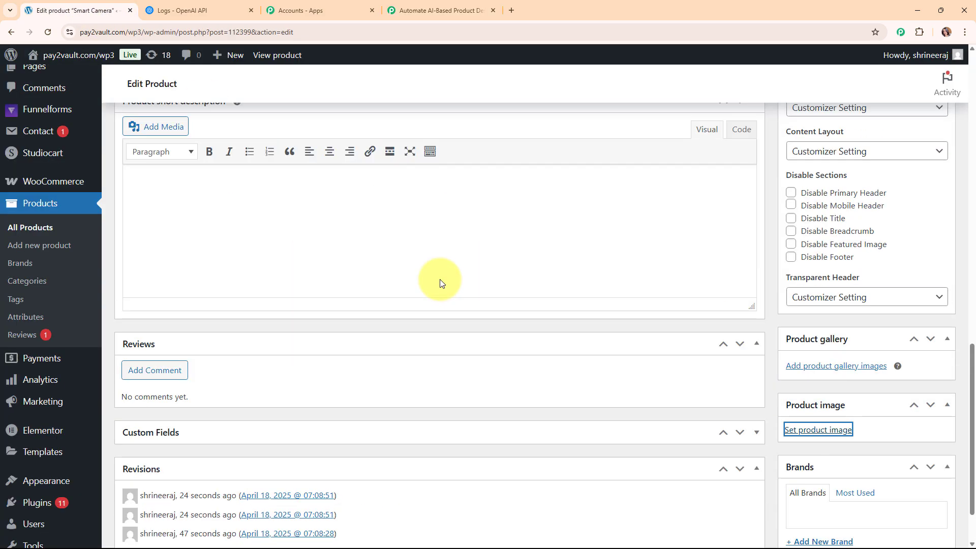
Go to WooCommerce Settings › Advanced › Webhooks and start a new webhook.
scroll(440, 283, up, 4)
scroll(441, 279, up, 3)
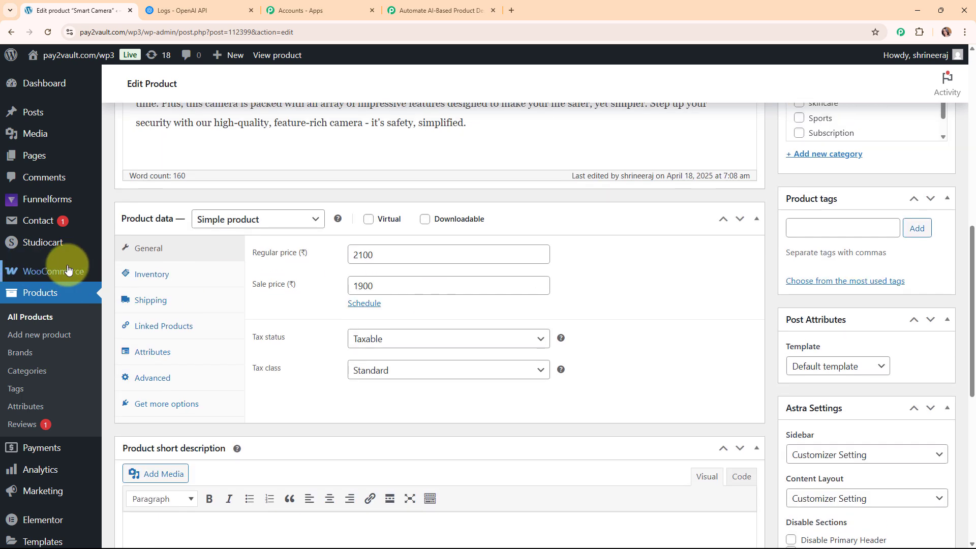
mouse_move(61, 274)
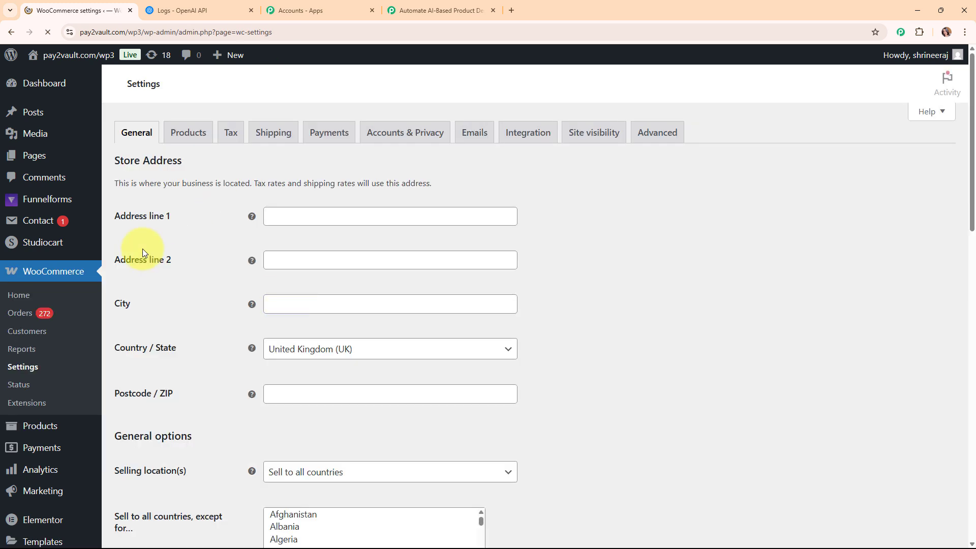
click(657, 137)
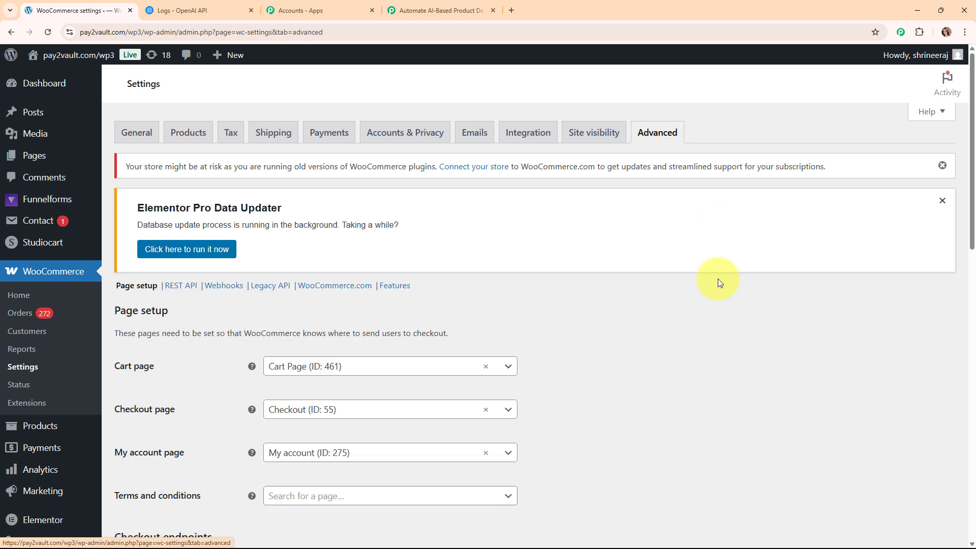
click(233, 287)
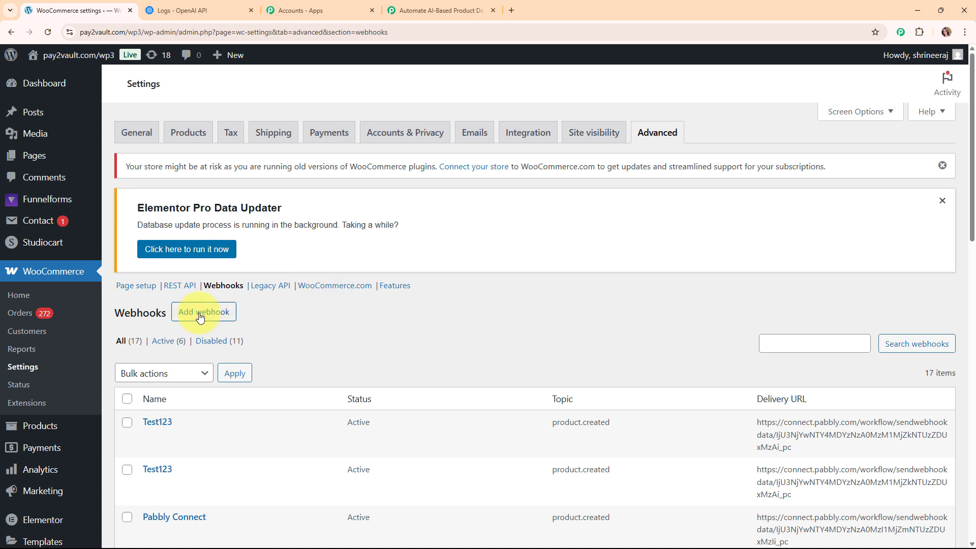
click(200, 317)
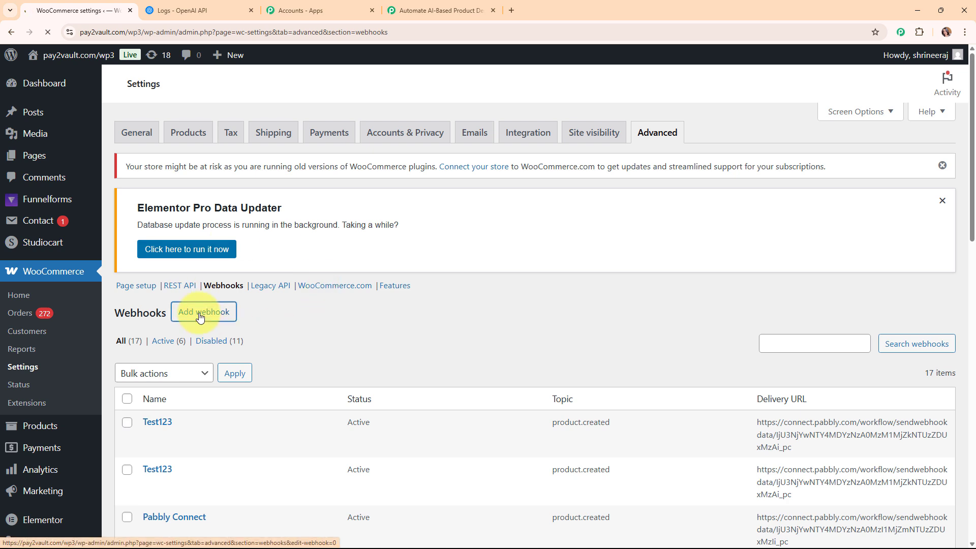
scroll(517, 311, down, 2)
Name the webhook 'New Product Created', set Status to Active and Topic to Product created.
click(290, 245)
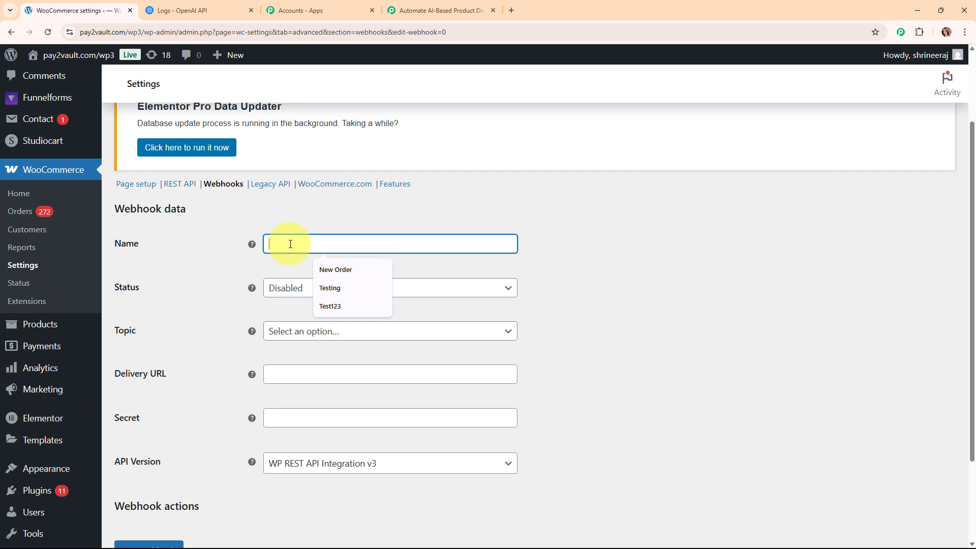
text(New Product Created)
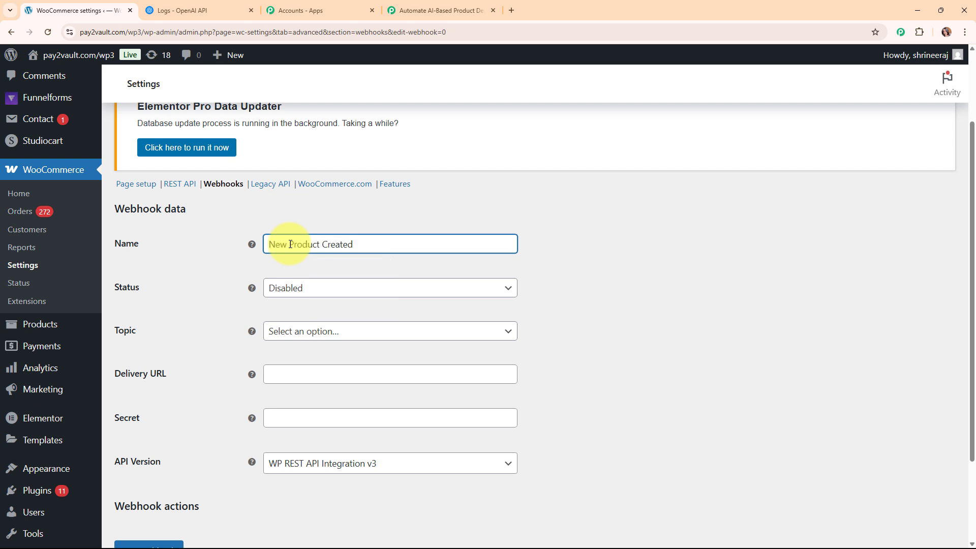
click(469, 291)
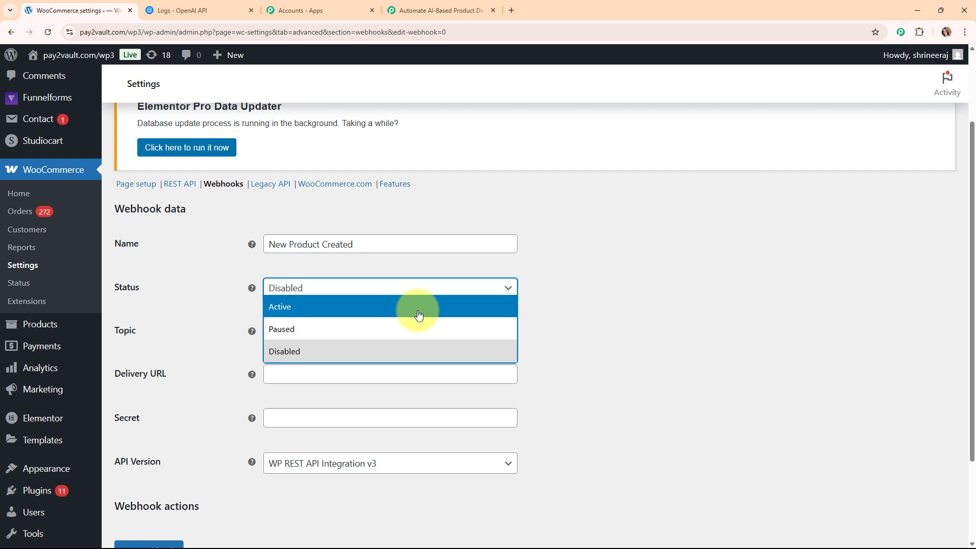
click(419, 306)
click(499, 336)
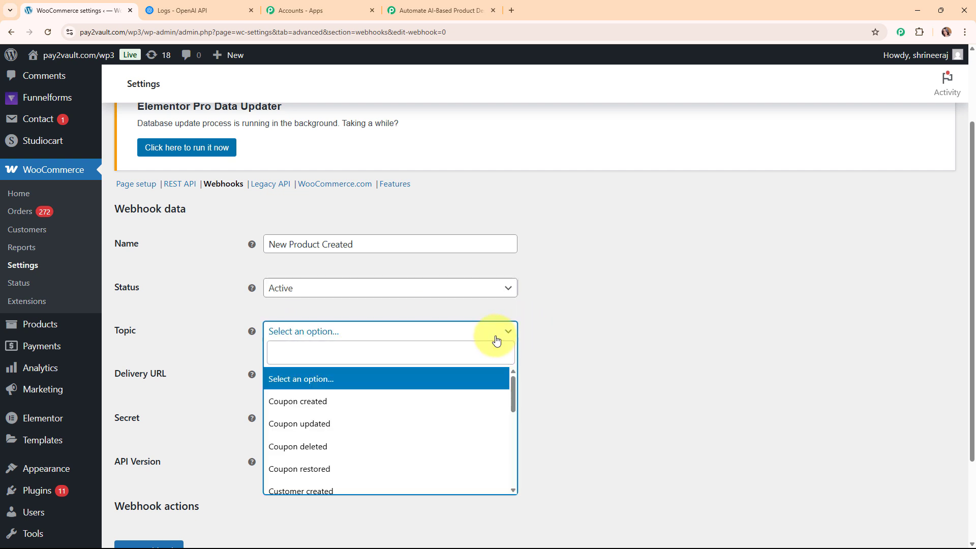
click(383, 345)
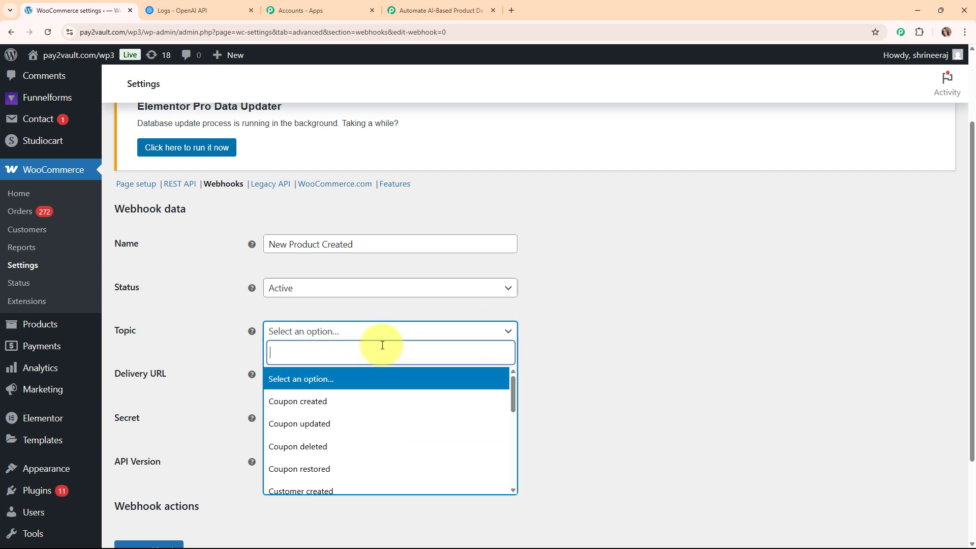
text(pro)
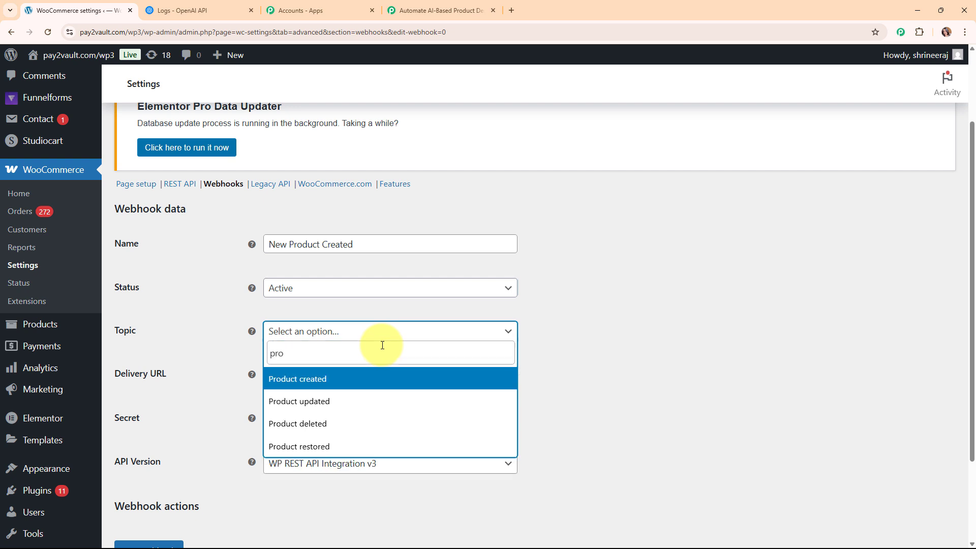
click(344, 379)
Paste the Pabbly webhook URL as the Delivery URL and save the webhook.
scroll(360, 379, down, 1)
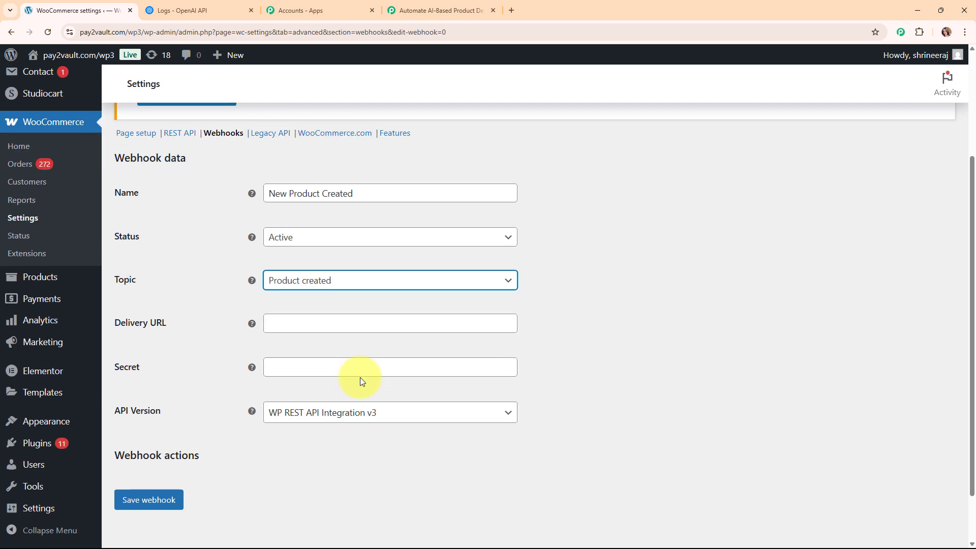
click(333, 325)
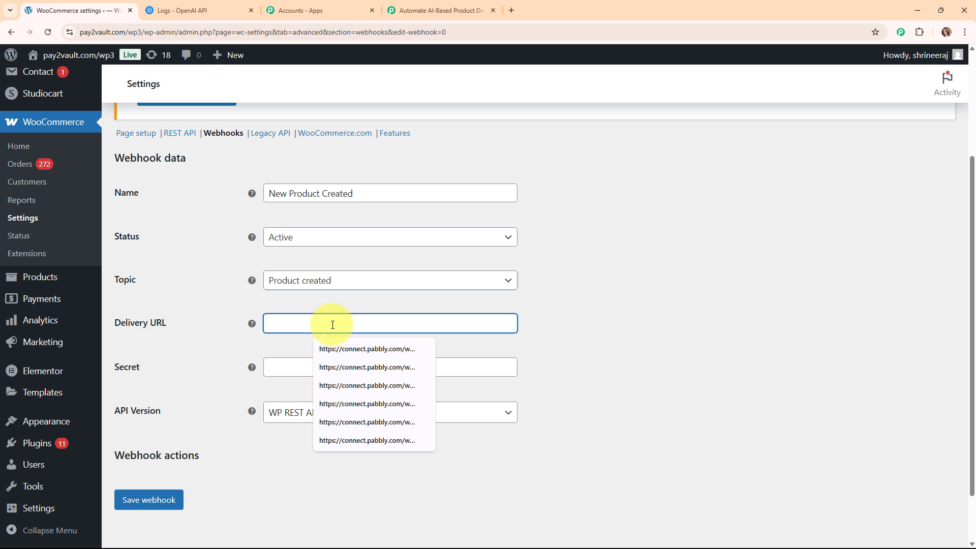
click(322, 340)
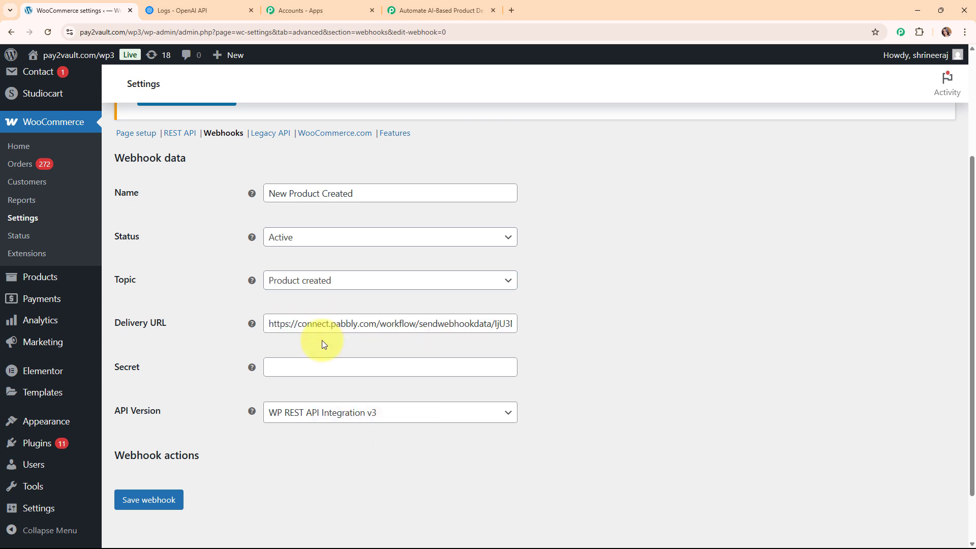
scroll(322, 340, down, 2)
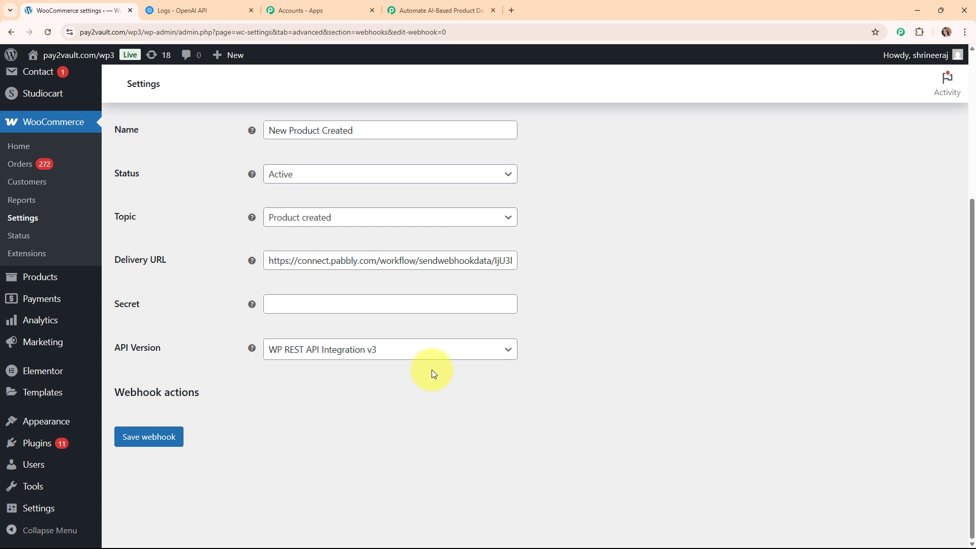
click(157, 438)
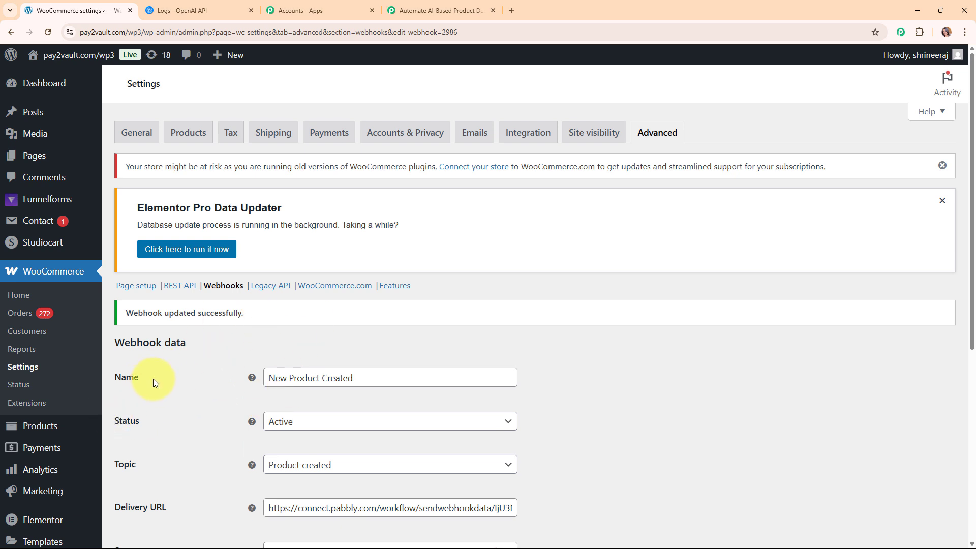
click(444, 9)
Re-capture the webhook response in Pabbly, confirm Yes, then return to the WooCommerce webhook settings.
scroll(386, 453, down, 4)
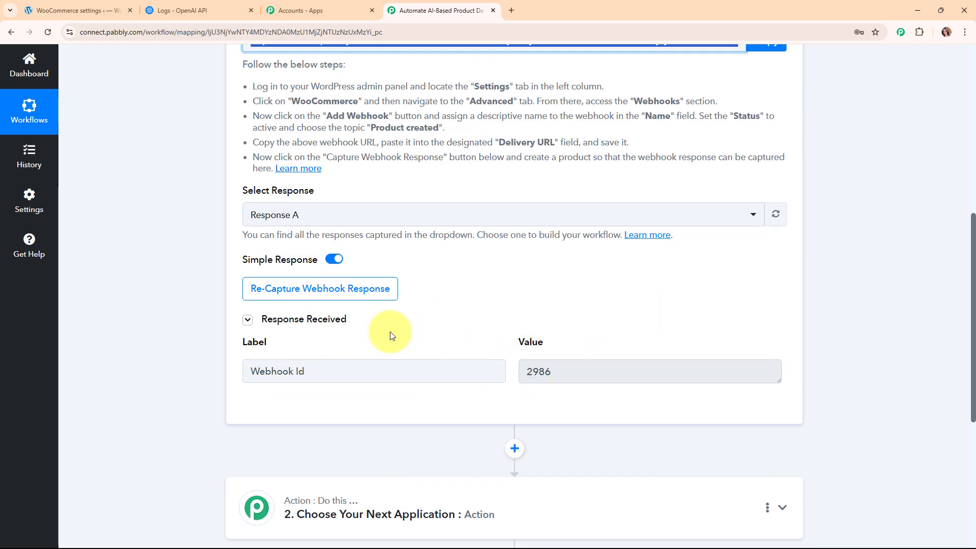
click(367, 295)
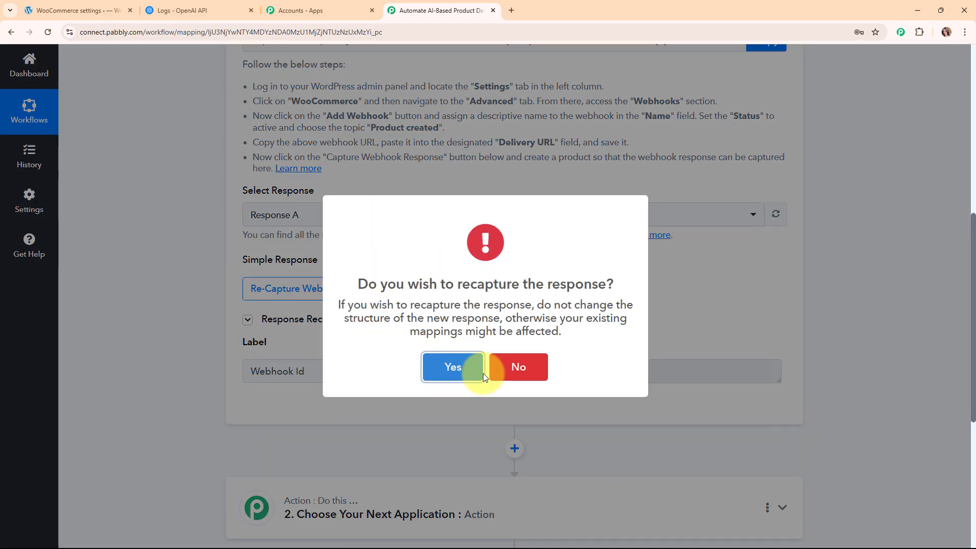
click(480, 369)
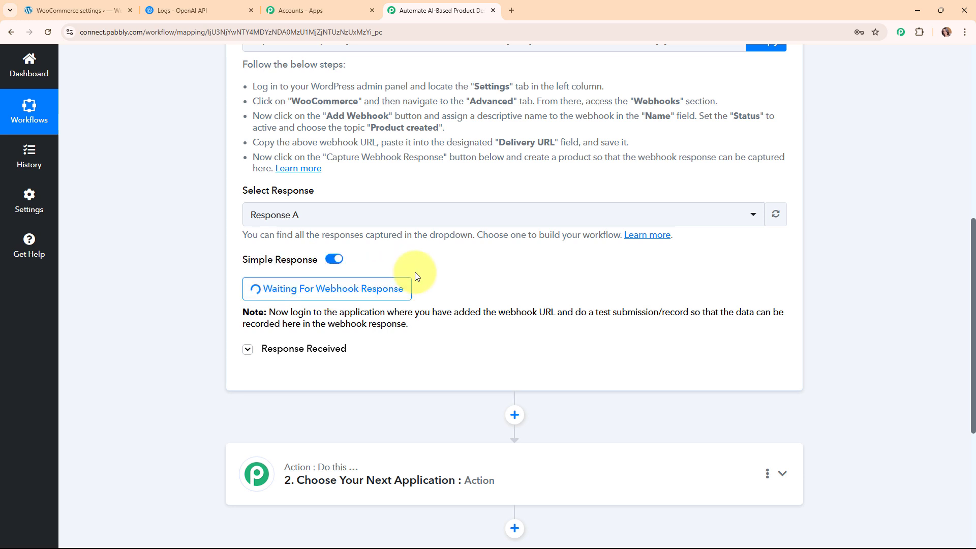
click(74, 6)
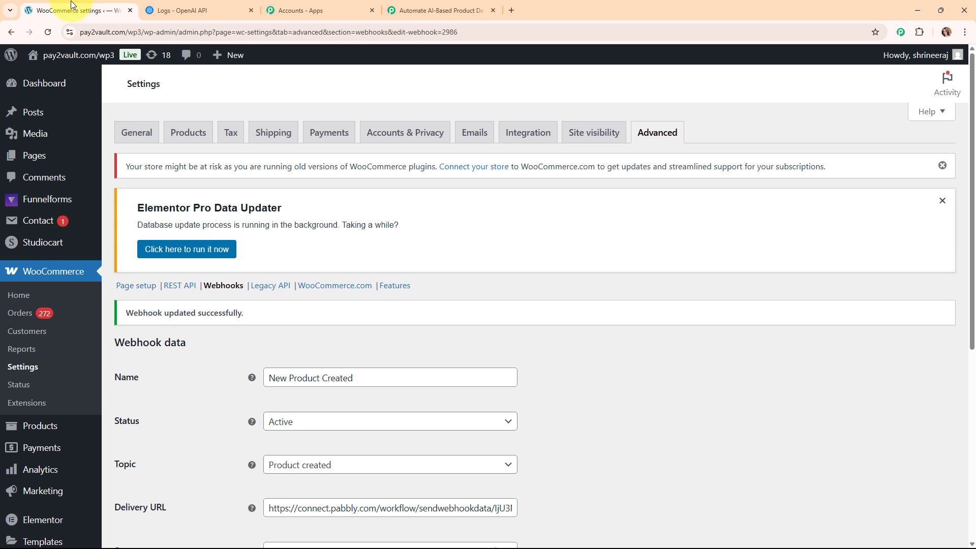
Start a new product named GlowHydra Daily Moisturizer and paste in its rough description.
click(21, 295)
scroll(72, 392, down, 2)
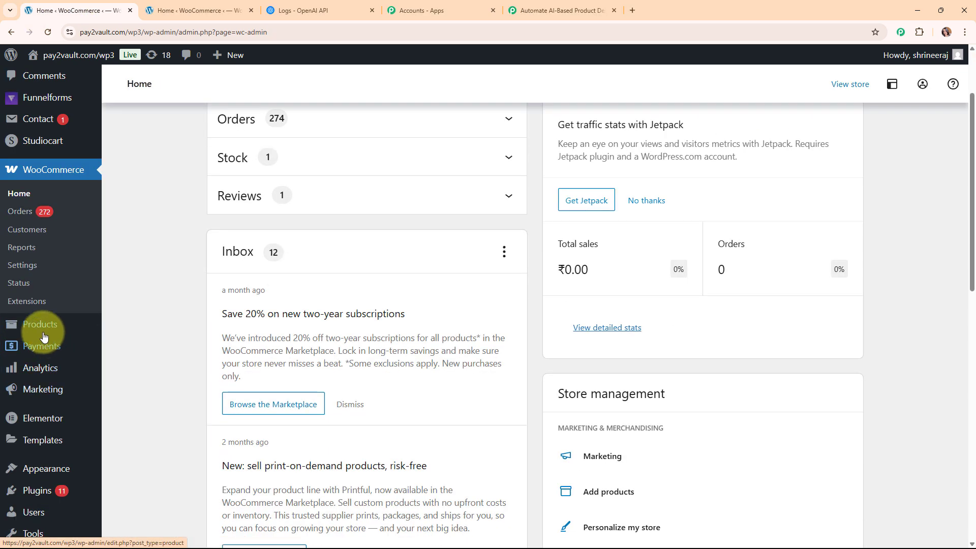
mouse_move(44, 330)
click(171, 345)
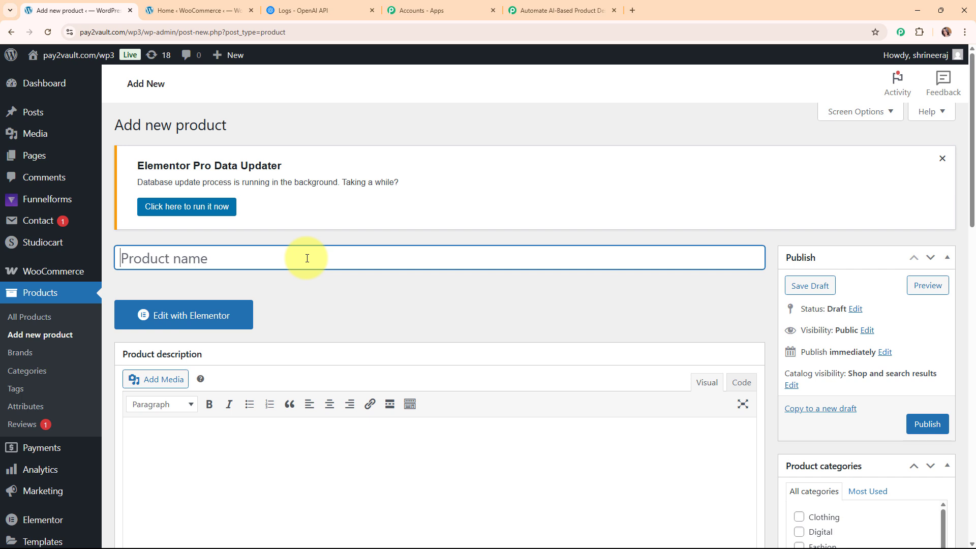
text(GlowHydra Daily Moisturizer)
scroll(413, 298, down, 2)
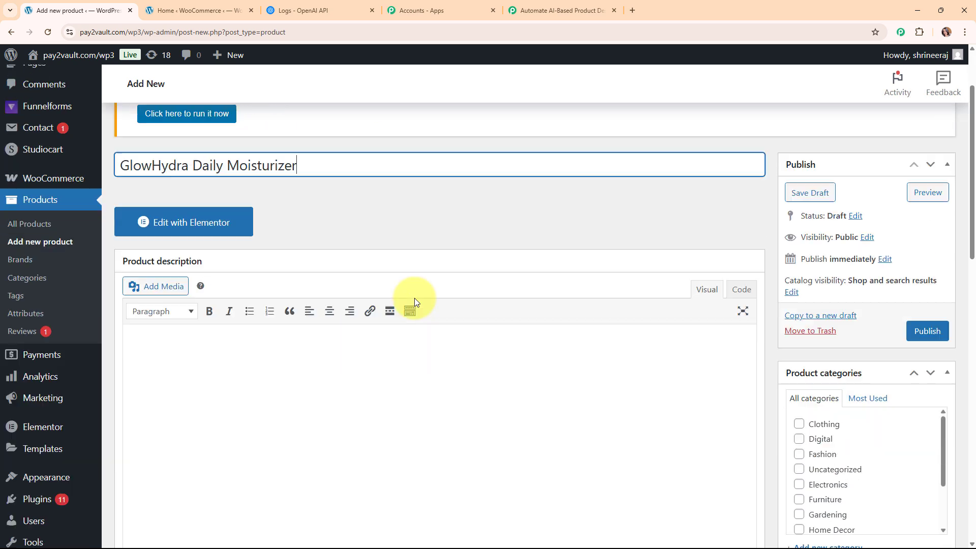
click(236, 347)
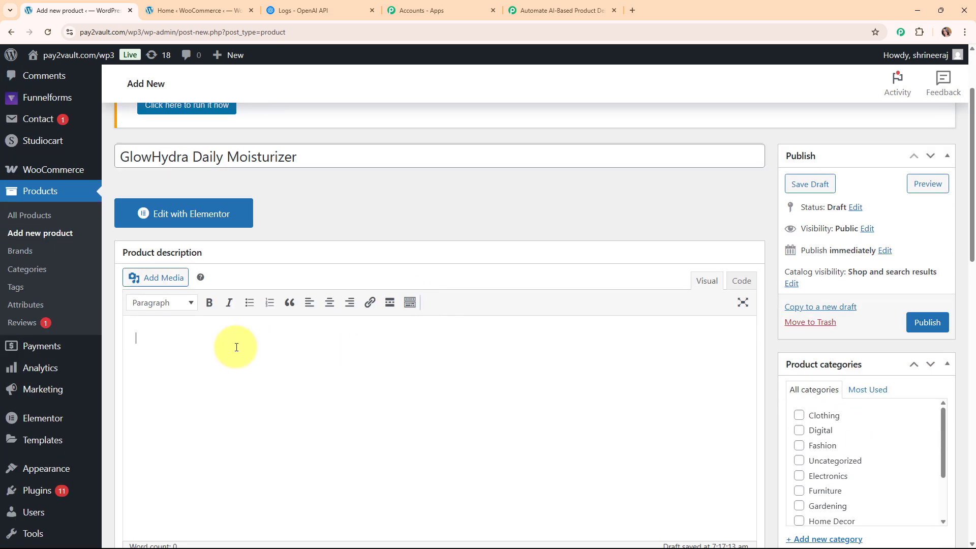
text(This is a nice cream for face. Keeps skin soft. Good for dry skin. You can use it every day. Not oily. Smells okay. Works fine in winter.)
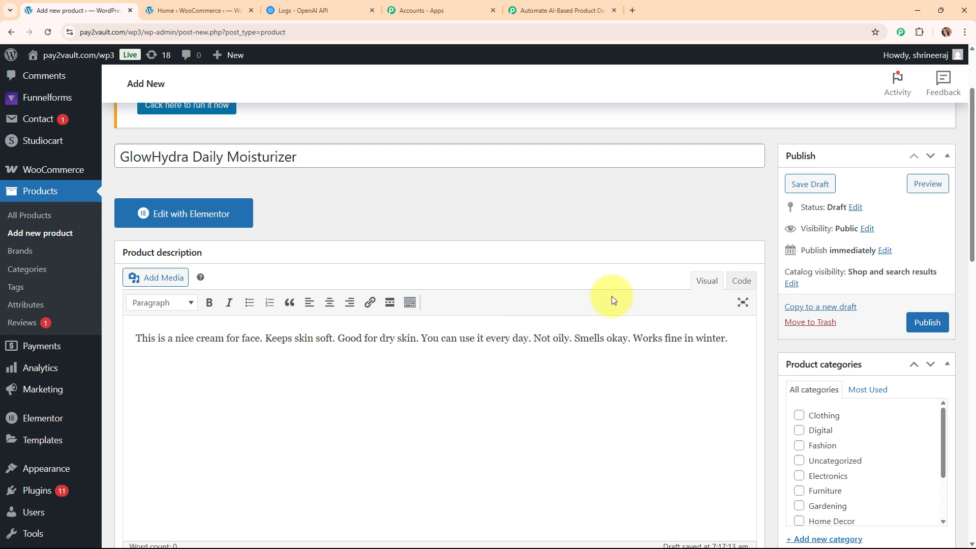
Set the towel-wrapped skincare photo as the product image.
scroll(610, 297, down, 3)
scroll(764, 368, down, 10)
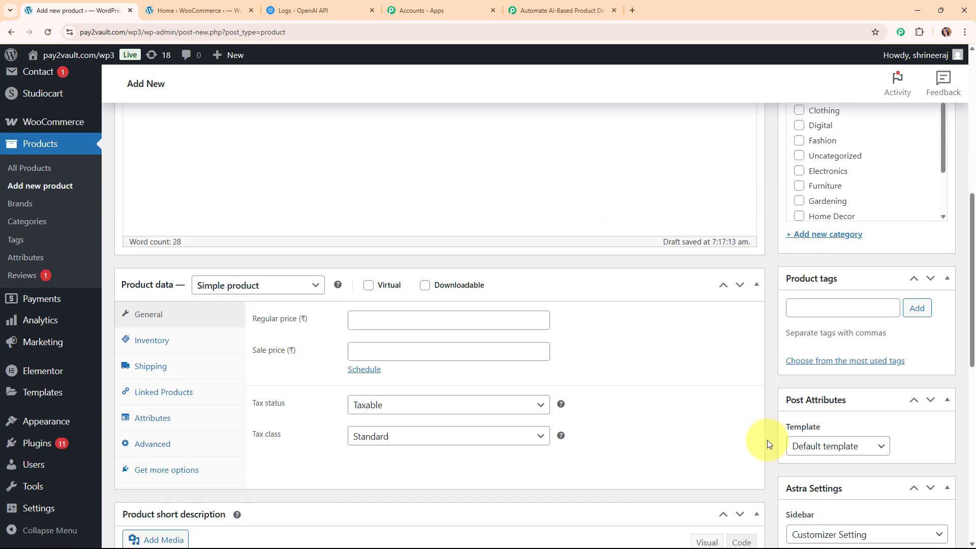
click(823, 509)
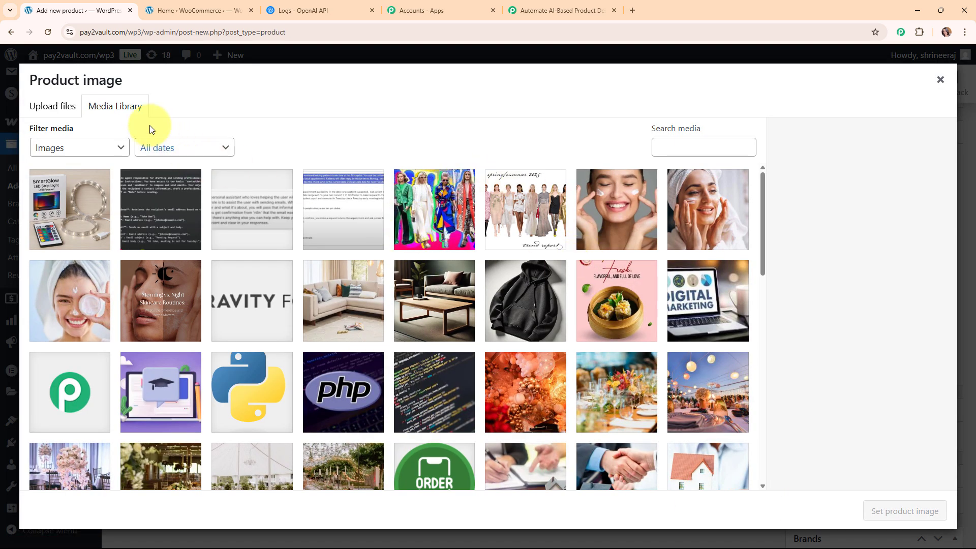
click(92, 304)
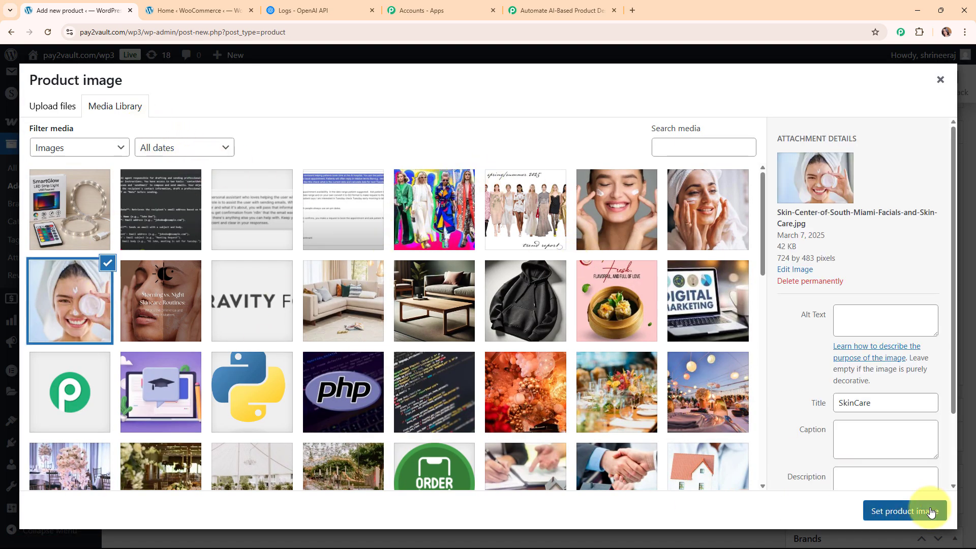
click(933, 508)
Enter regular price 50 and sale price 450, then publish the product.
scroll(914, 388, down, 3)
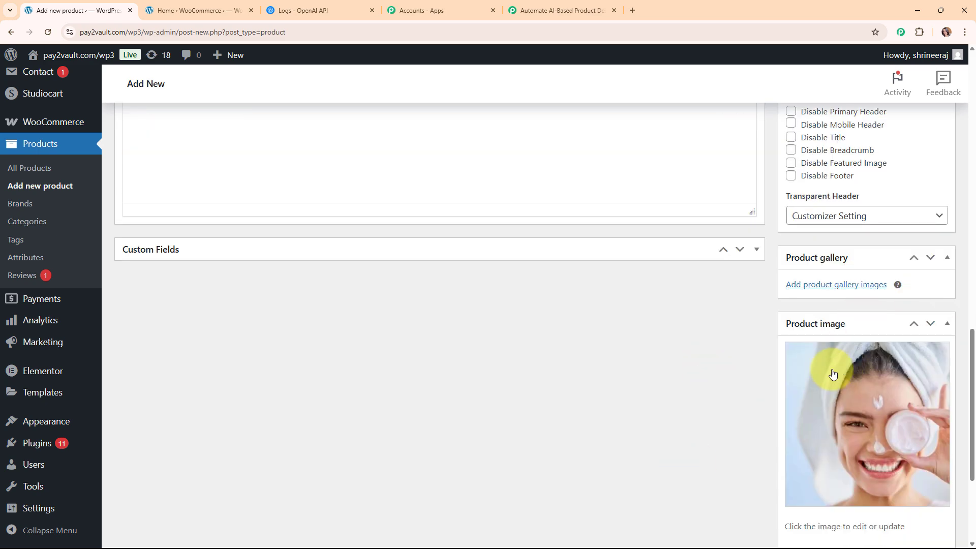
scroll(726, 396, up, 7)
scroll(725, 396, up, 1)
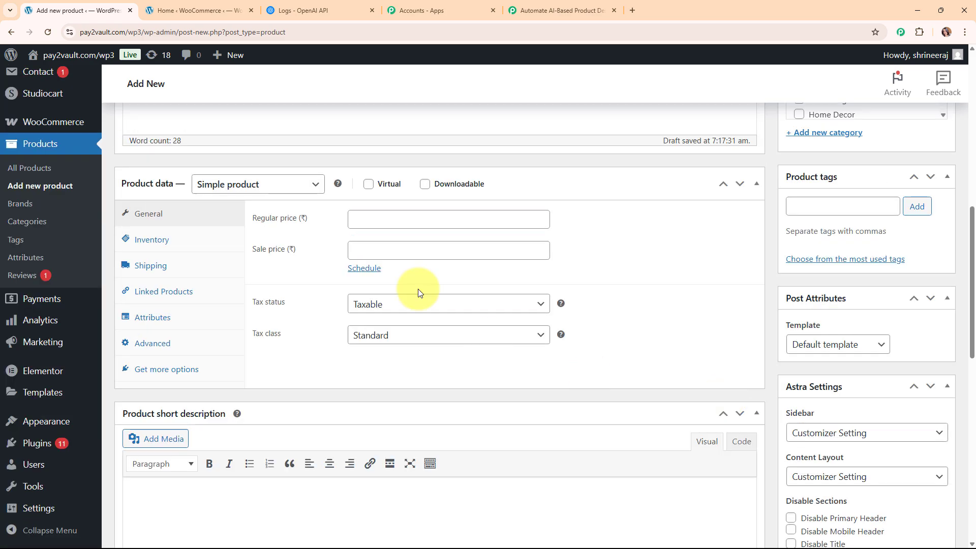
click(469, 218)
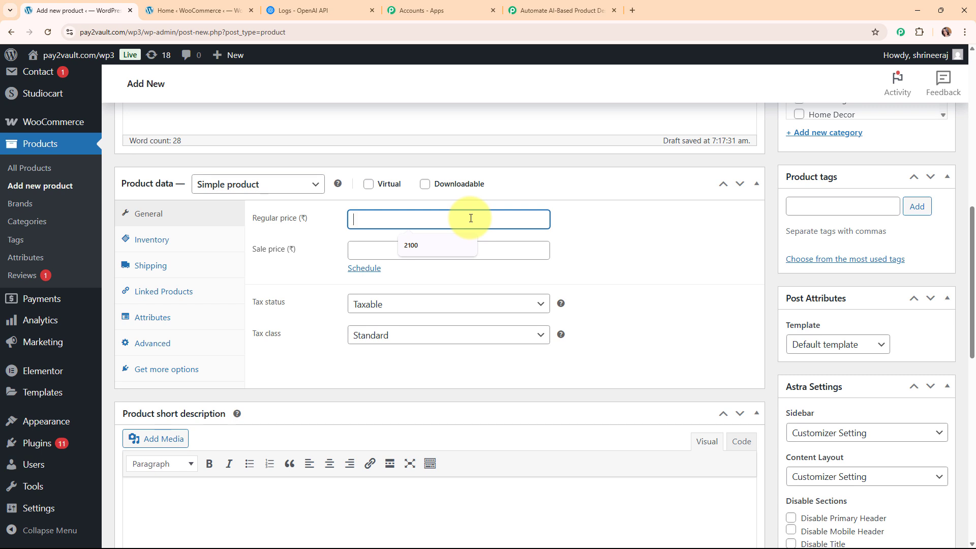
text(500)
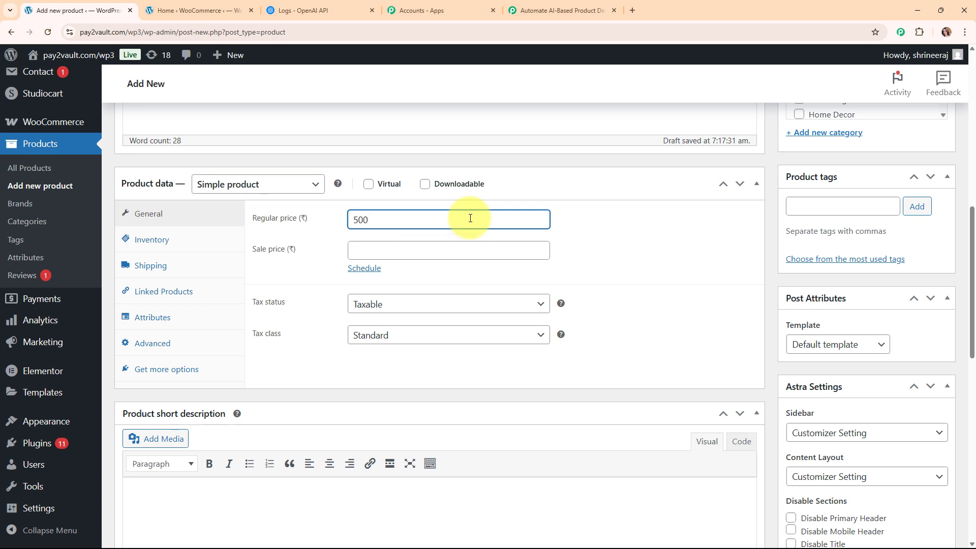
click(473, 251)
text(450)
scroll(846, 203, up, 5)
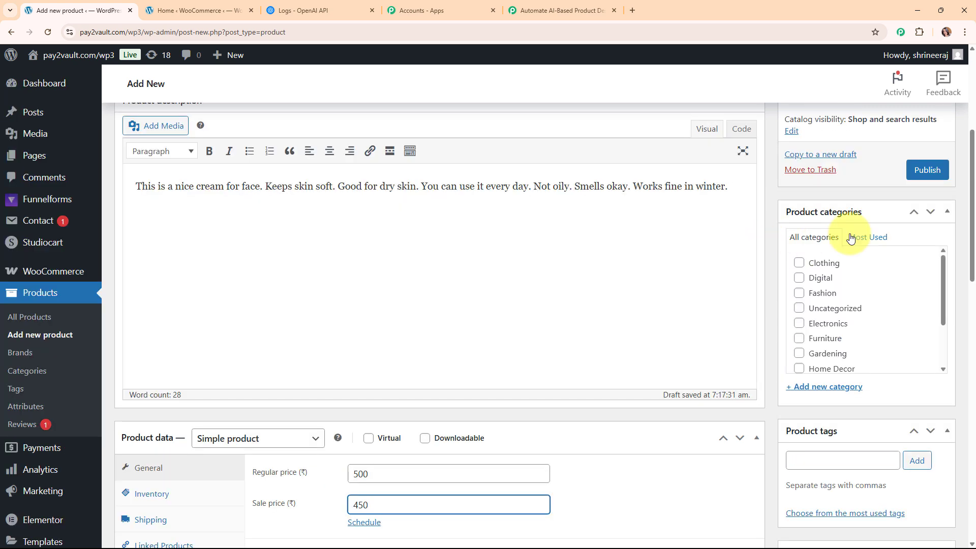
click(923, 173)
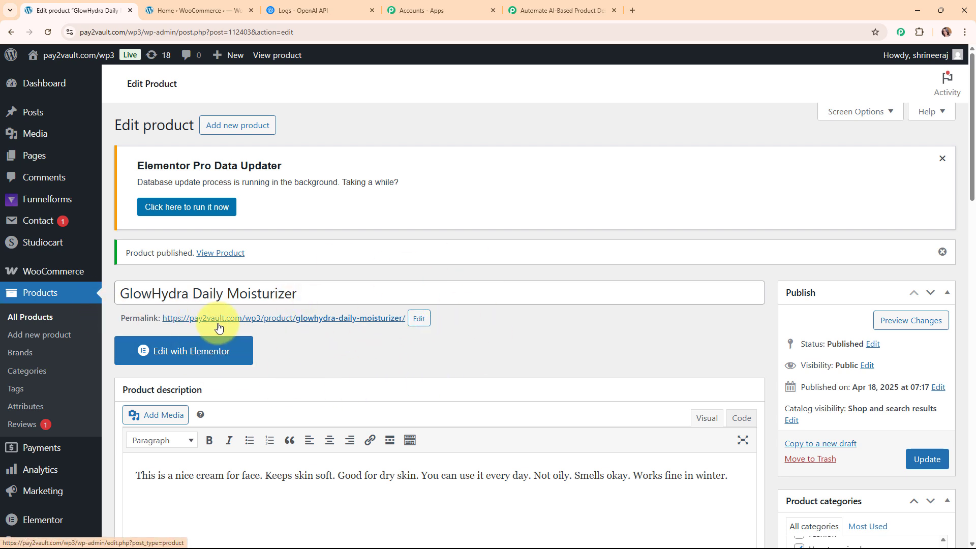
click(524, 5)
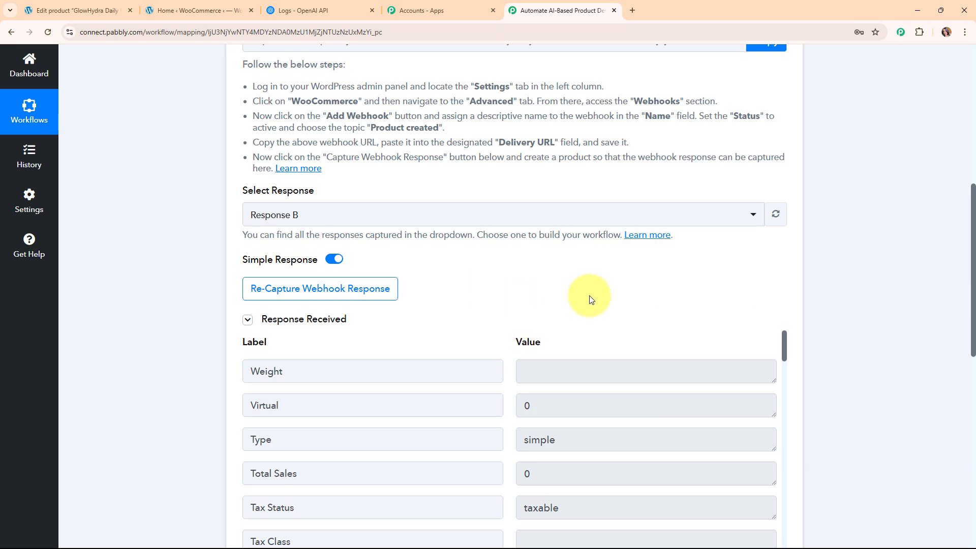
Scroll through the captured response and select the product's Slug and Name values.
scroll(860, 283, down, 3)
scroll(582, 316, down, 6)
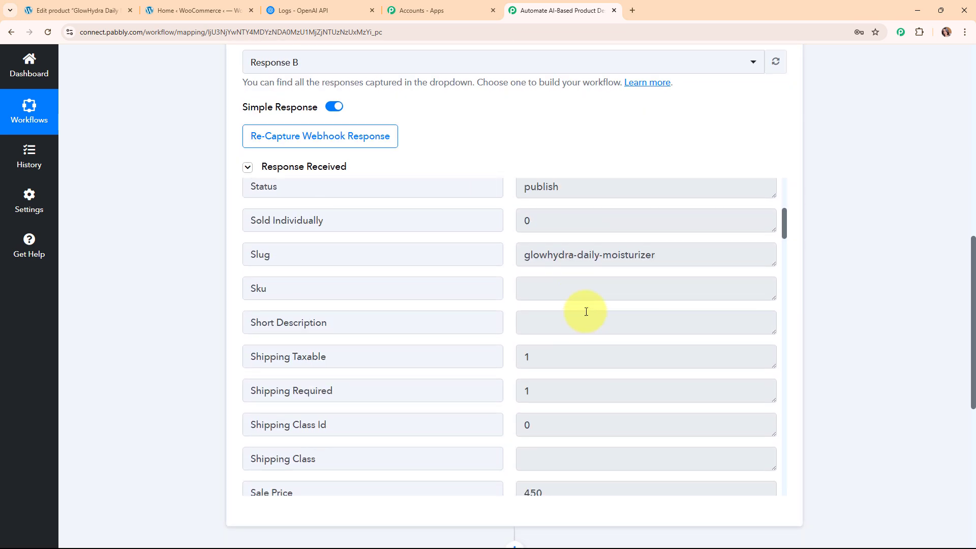
click(682, 255)
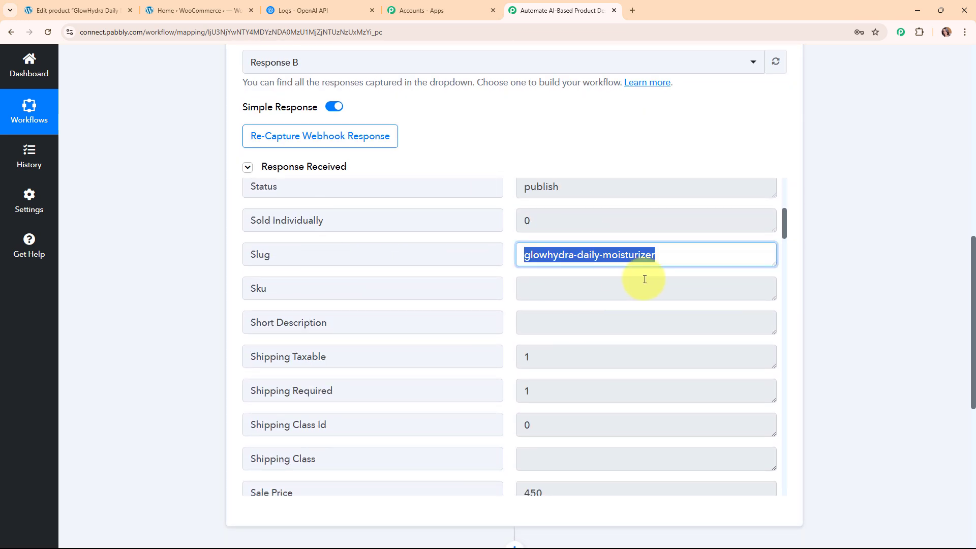
scroll(626, 378, down, 11)
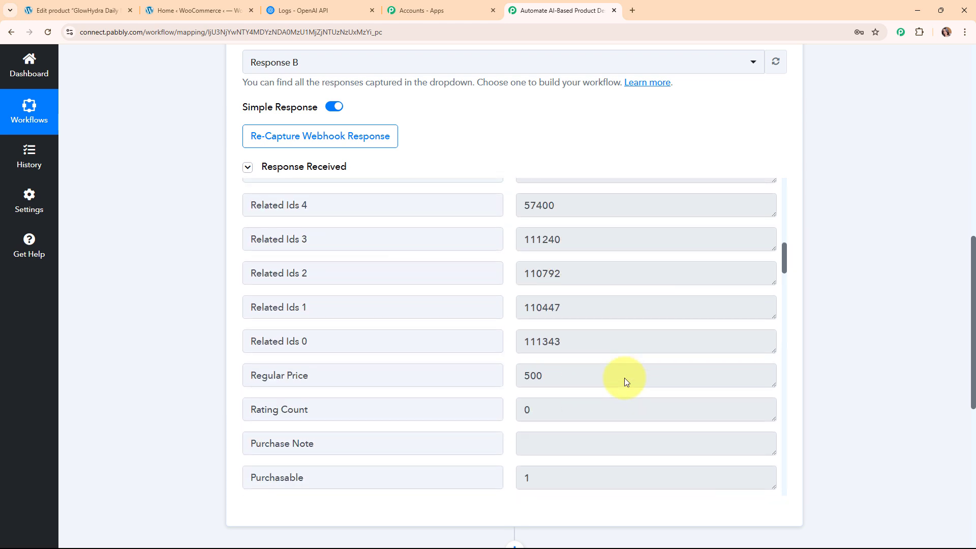
scroll(625, 382, down, 3)
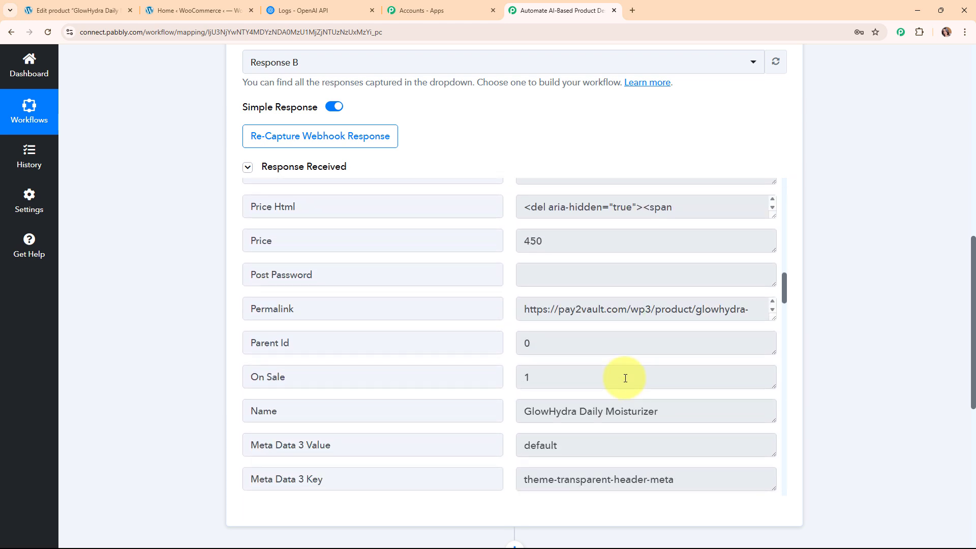
scroll(669, 381, down, 3)
click(667, 259)
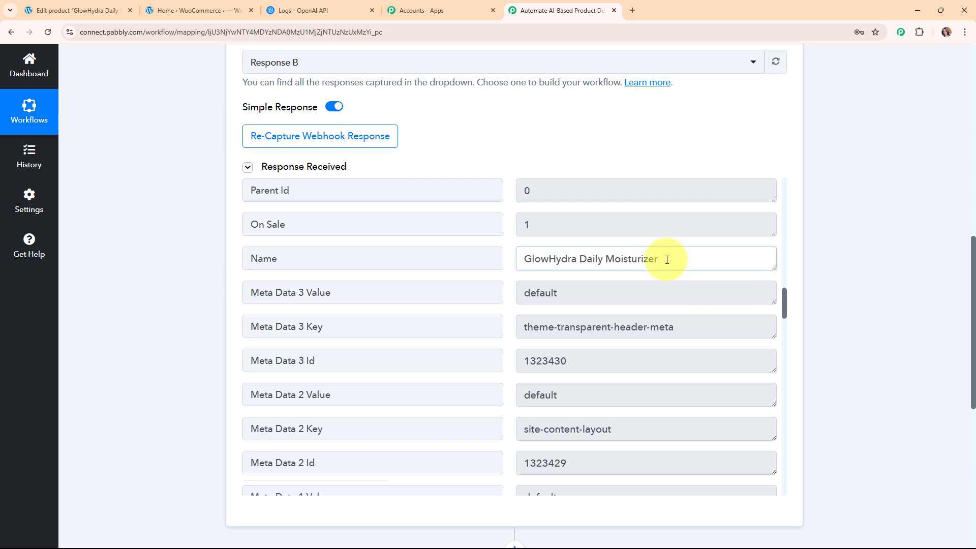
drag(667, 260, 517, 279)
Enlarge the Description box to show the full text beginning 'This is a nice cream for face.'.
scroll(606, 358, down, 6)
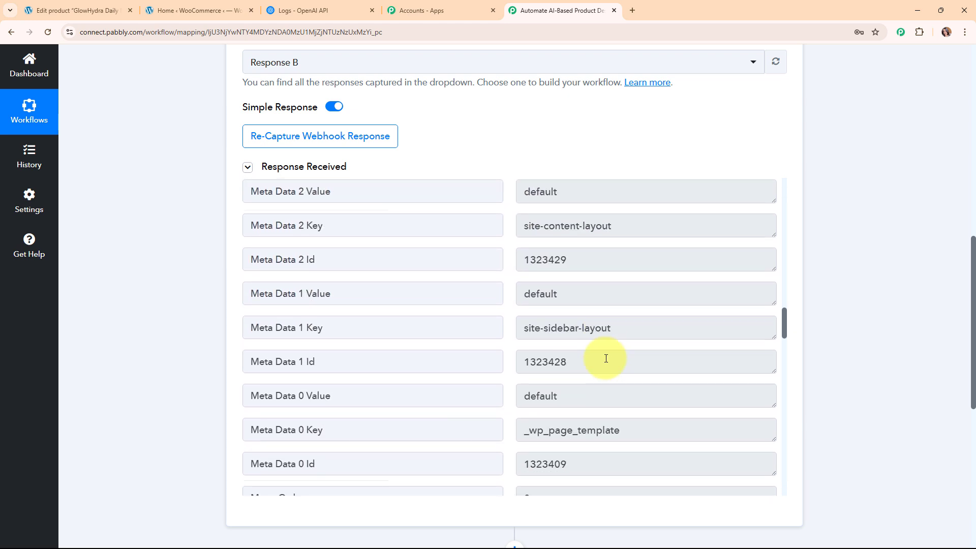
scroll(607, 359, down, 10)
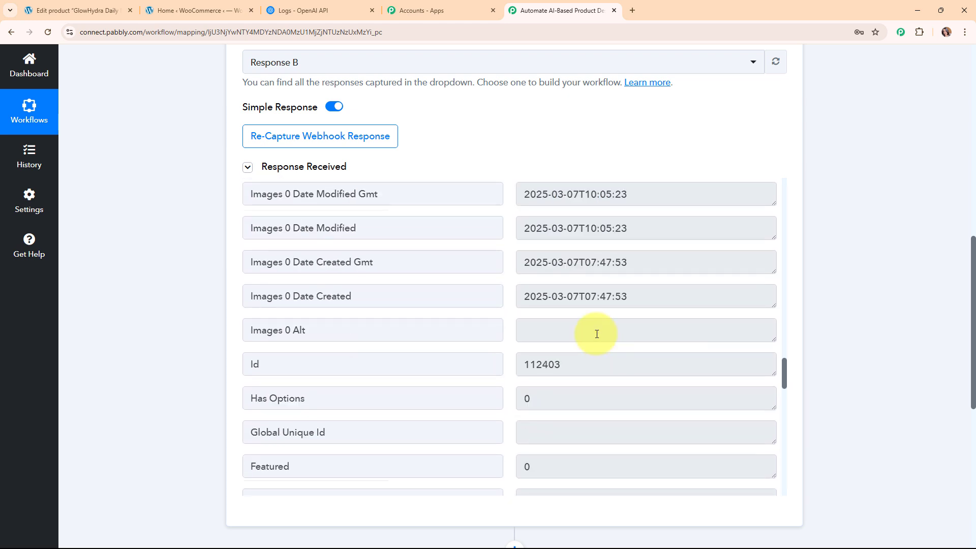
scroll(597, 335, down, 5)
drag(774, 375, 763, 430)
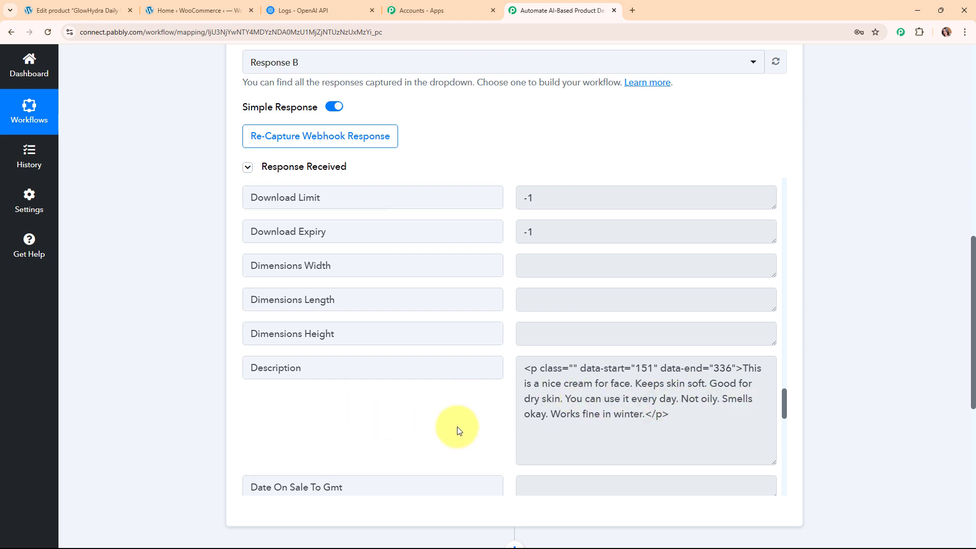
scroll(921, 444, up, 6)
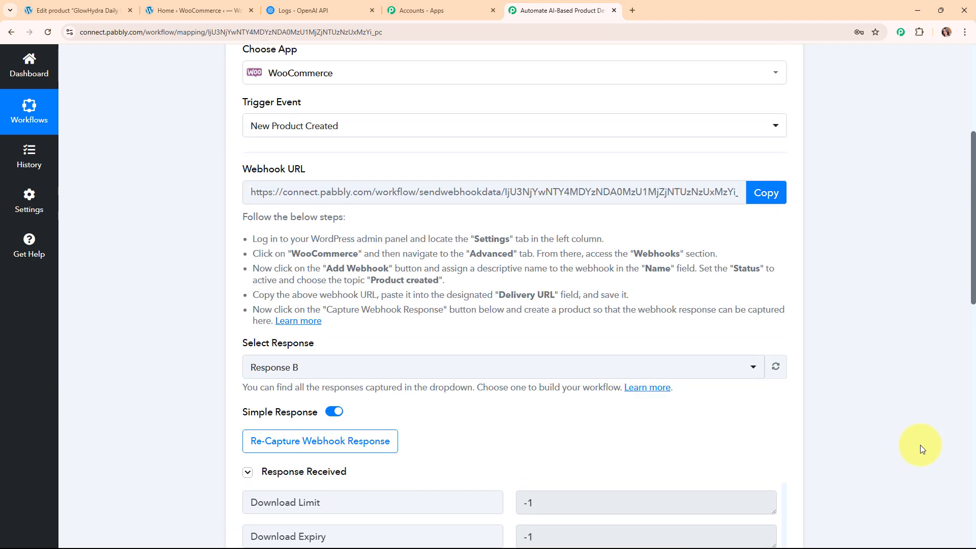
scroll(920, 444, up, 5)
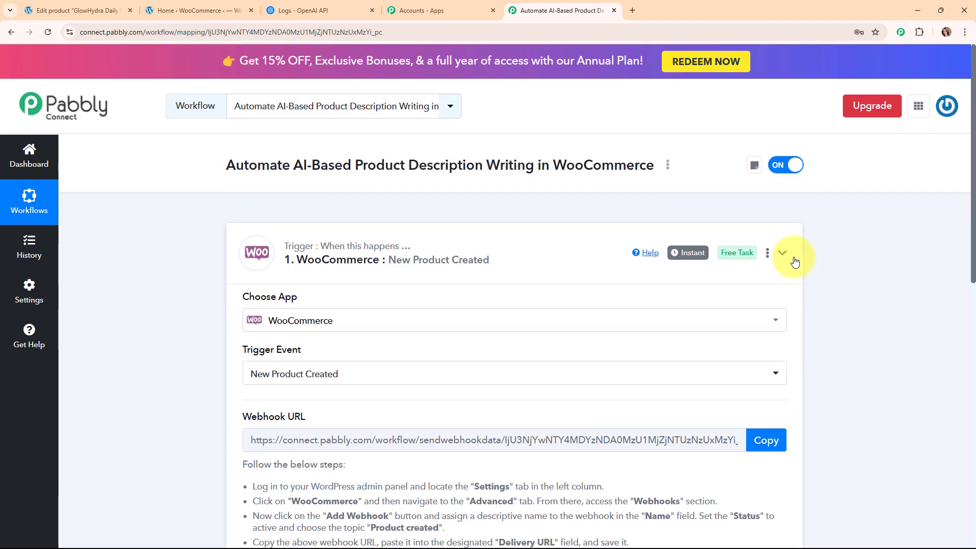
Collapse the trigger, search 'open' for the action app, pick OpenAI, and choose the ChatGPT event.
click(783, 254)
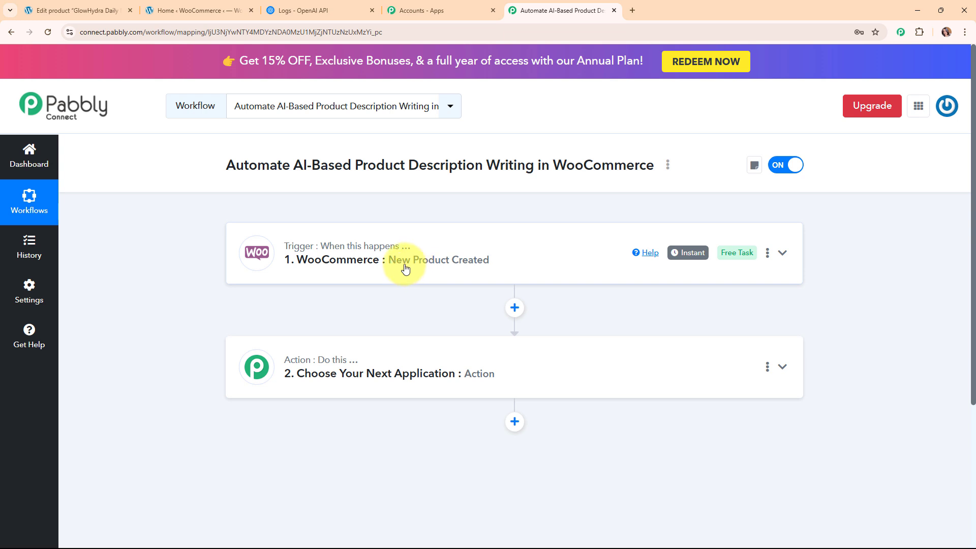
click(466, 375)
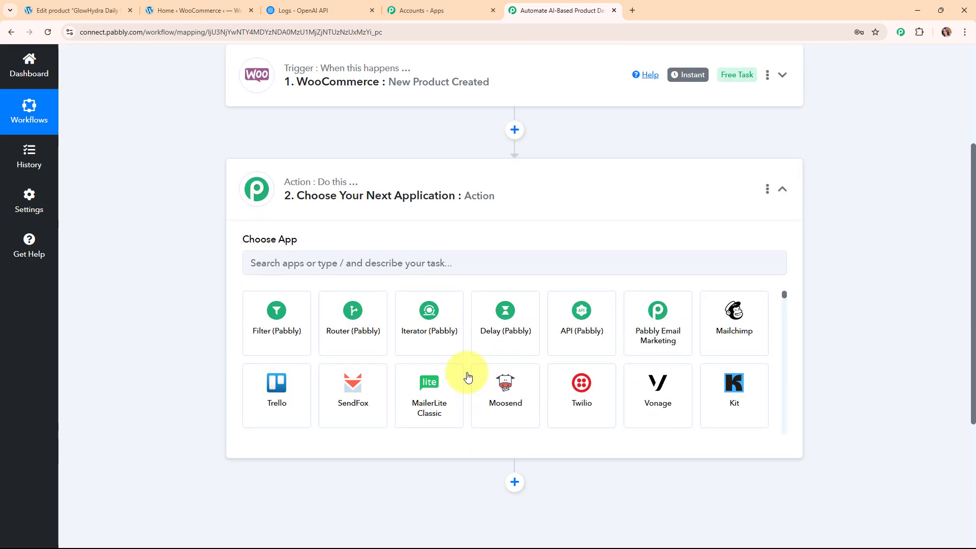
click(335, 270)
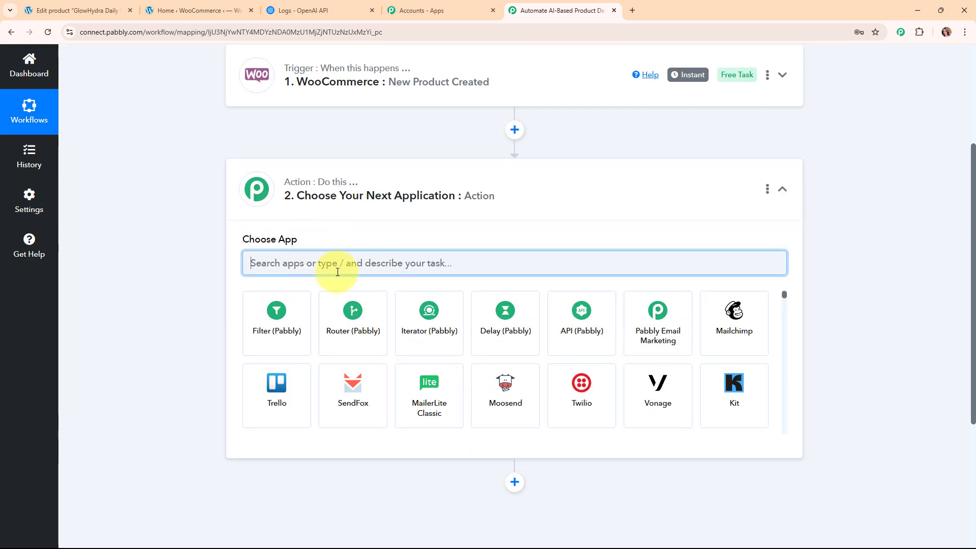
text(ope)
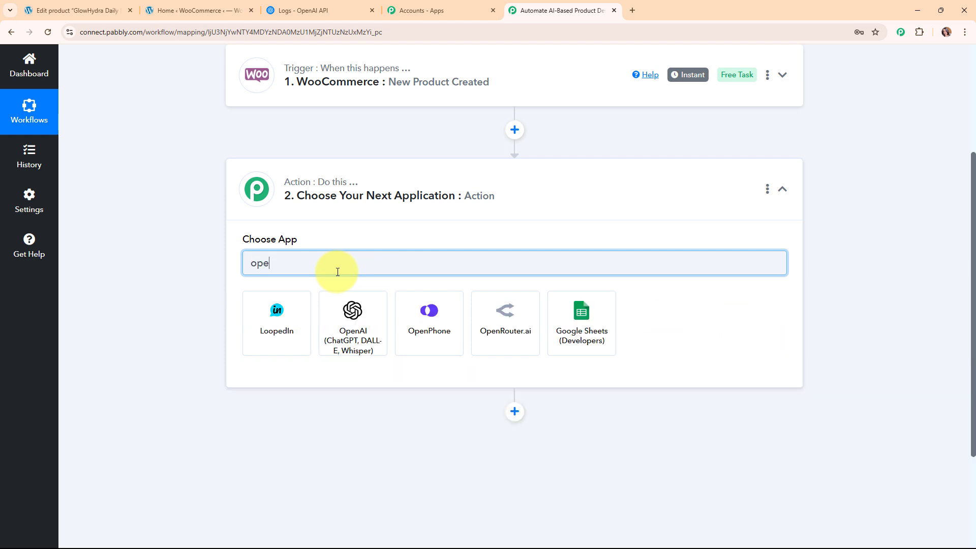
text(n)
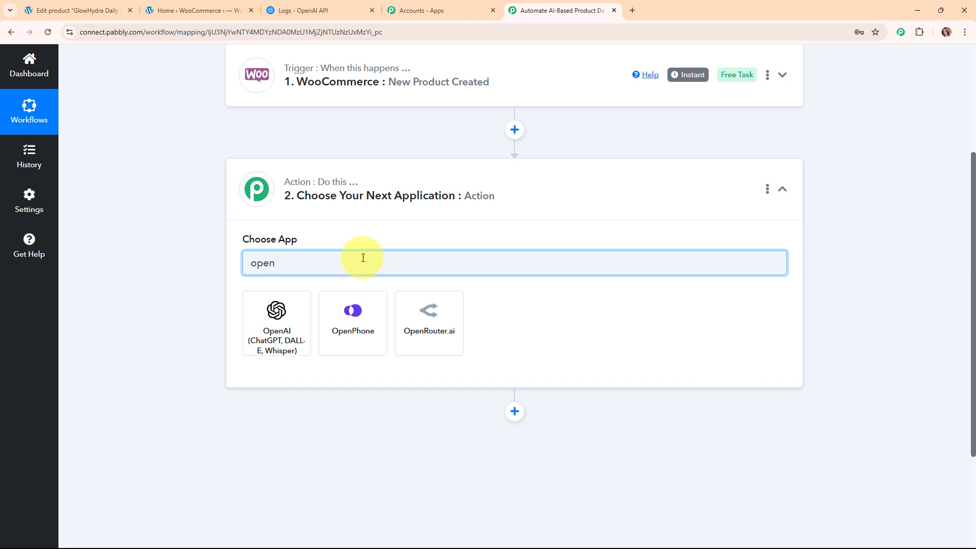
click(270, 333)
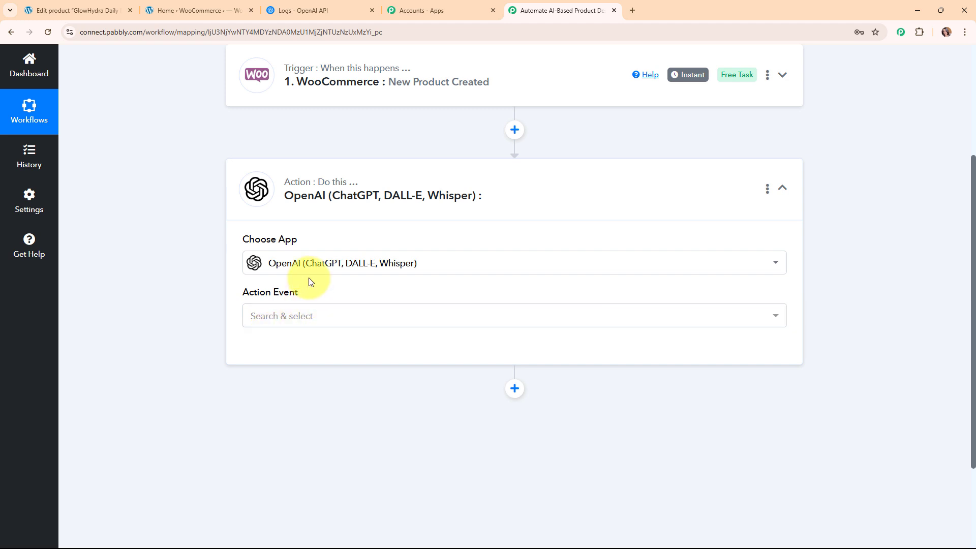
click(345, 319)
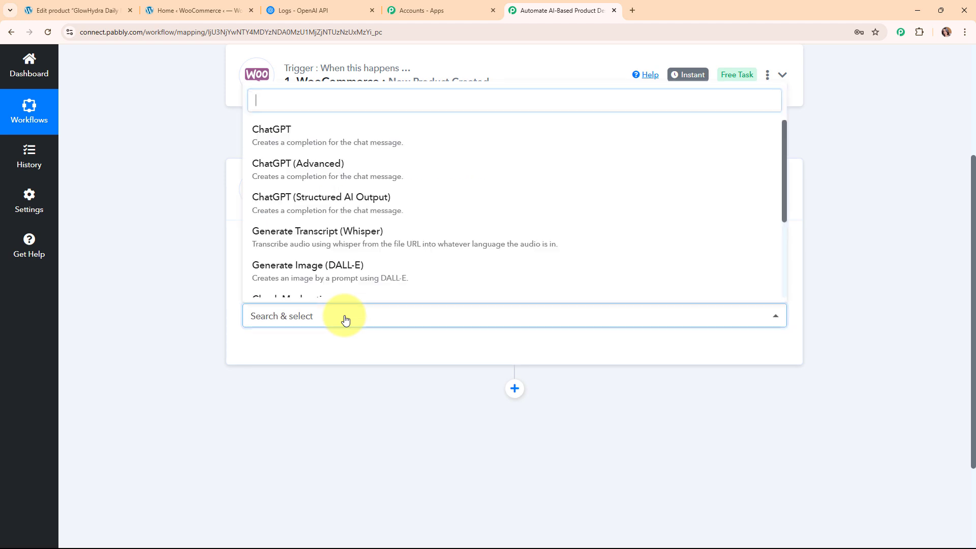
click(324, 129)
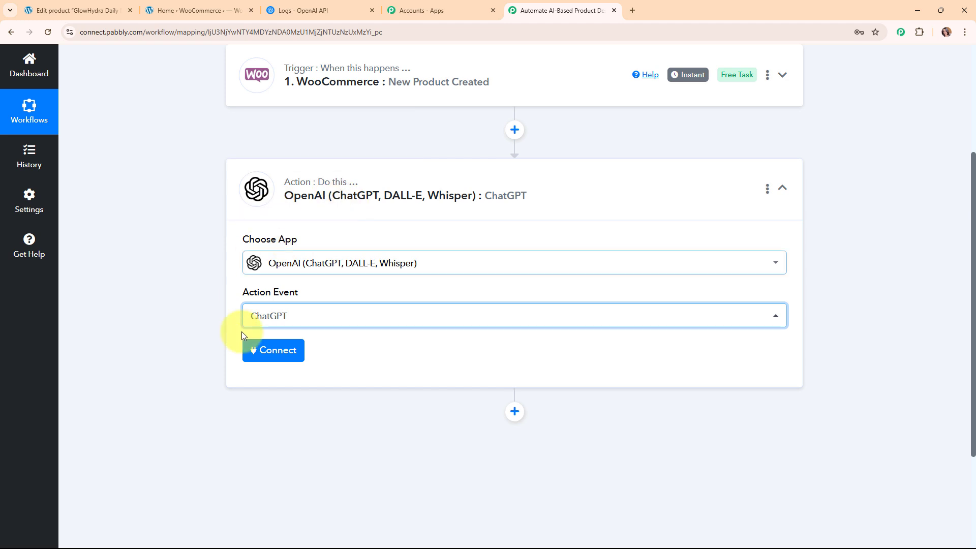
Add a new OpenAI connection that needs an API token, then go to the OpenAI platform.
click(297, 359)
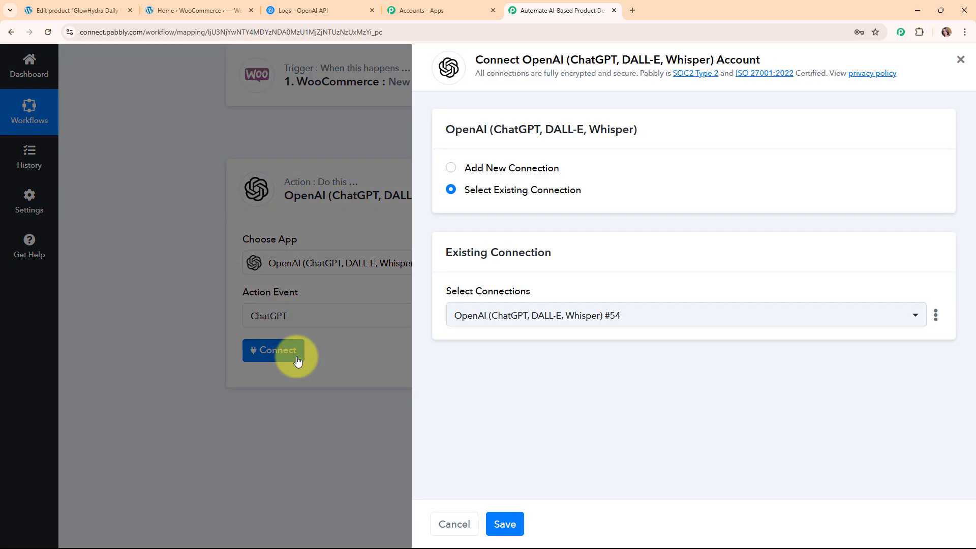
click(450, 172)
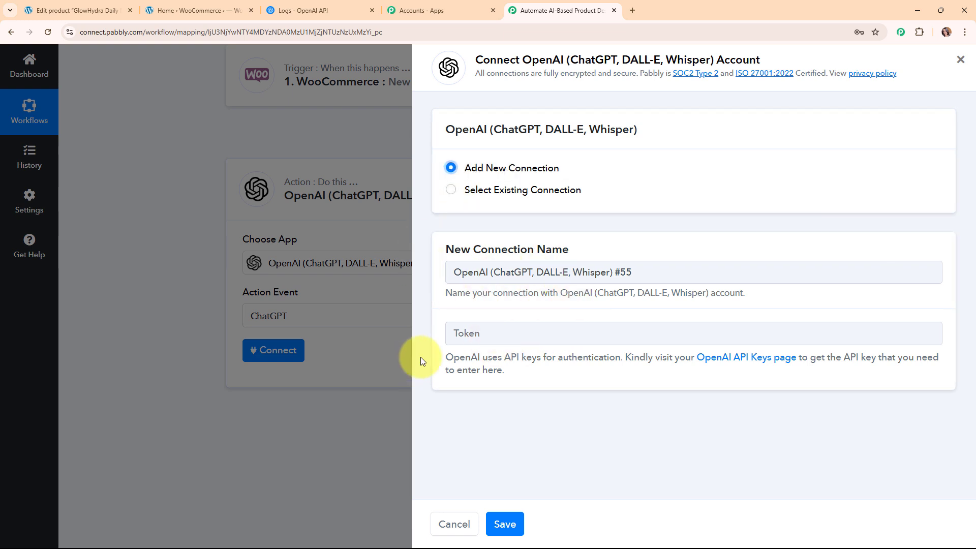
drag(433, 357, 660, 387)
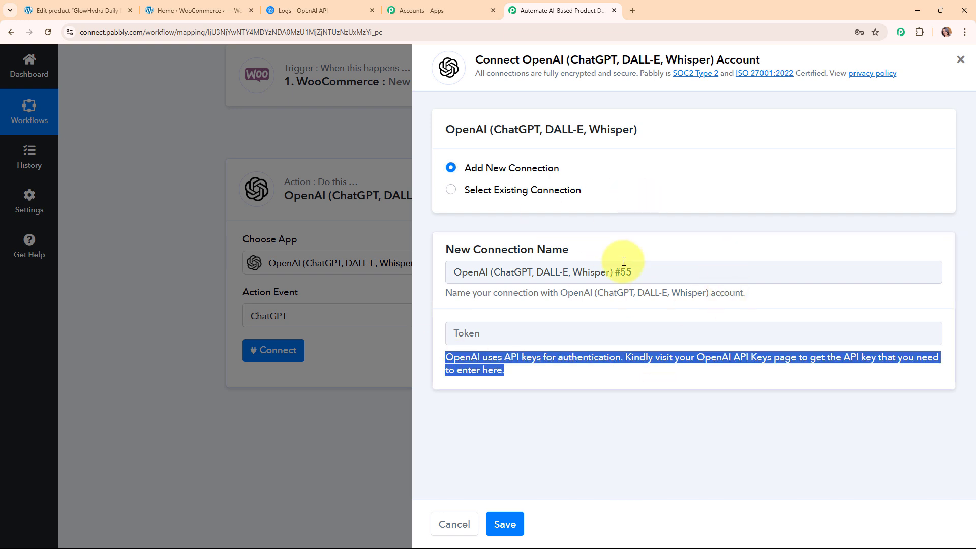
click(312, 9)
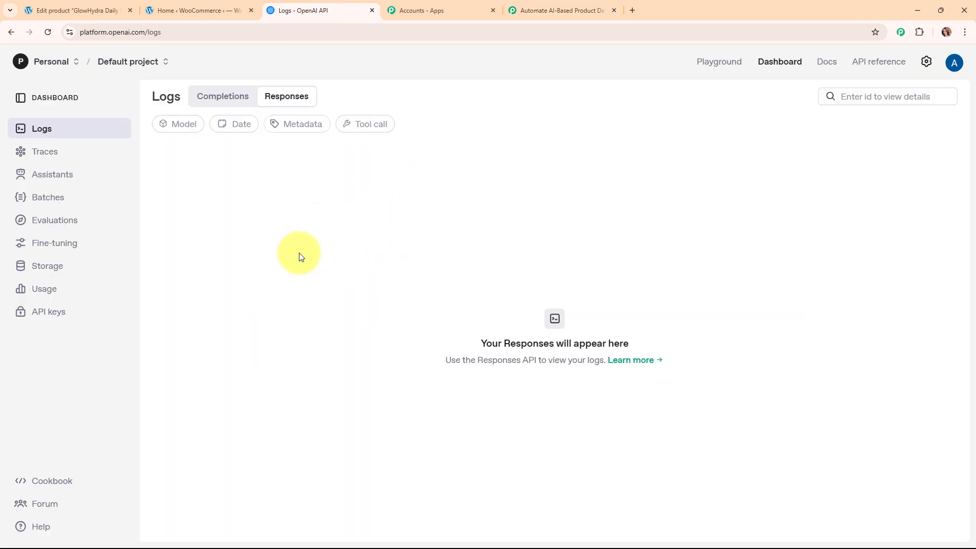
Create a secret key named 'Product Des' in the Default project and copy it.
click(61, 314)
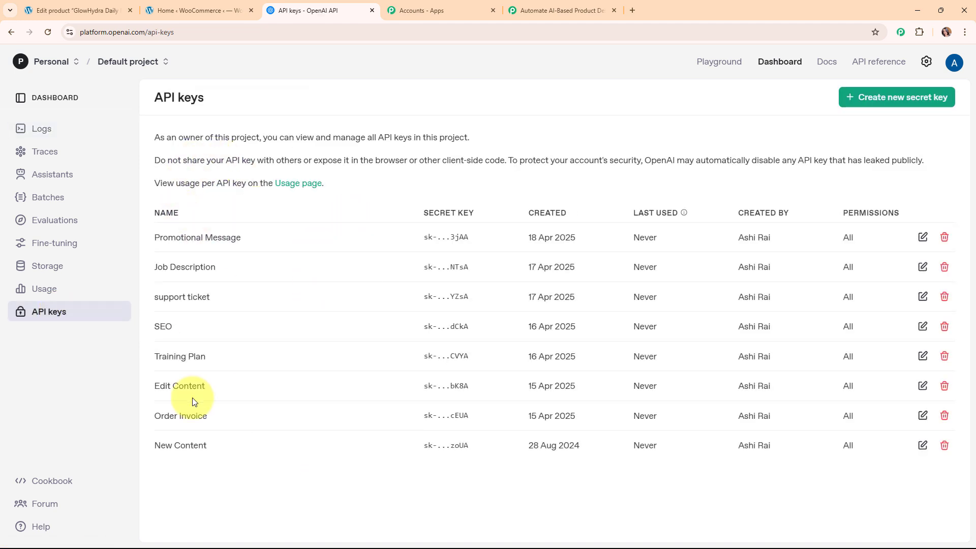
click(859, 102)
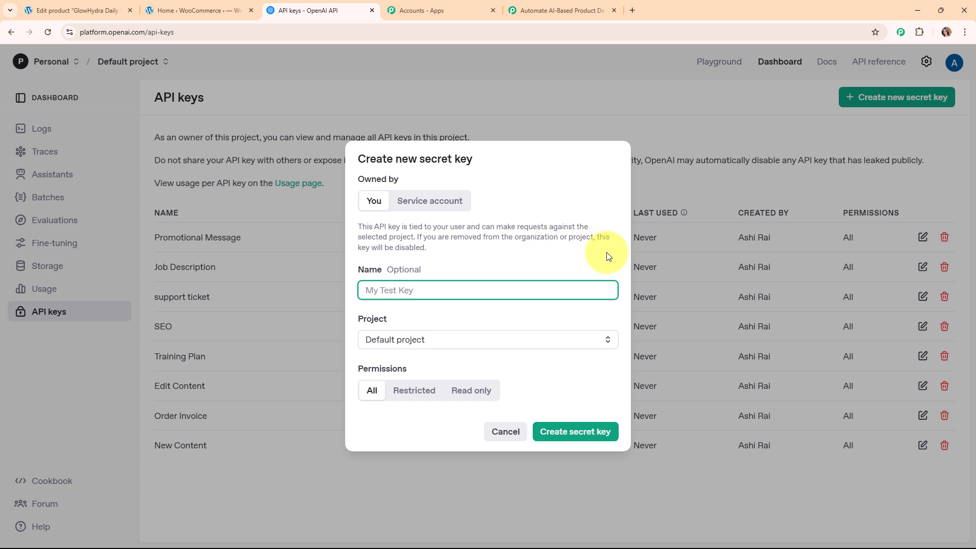
text(Product Des)
click(432, 340)
click(429, 368)
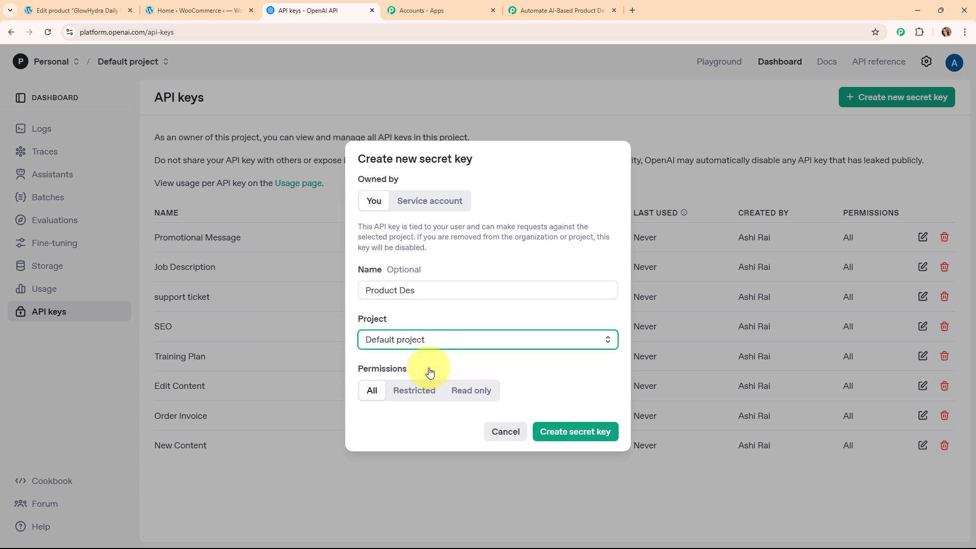
click(594, 434)
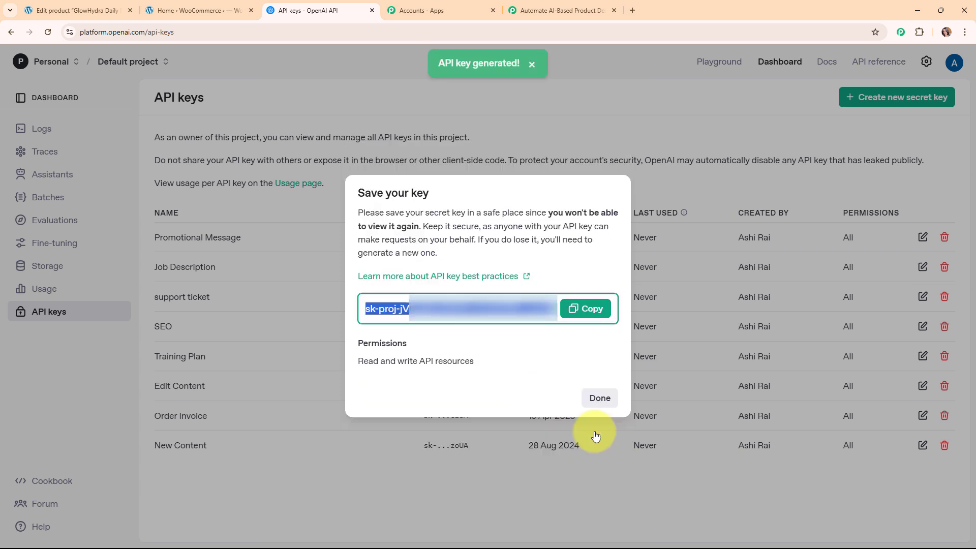
click(594, 306)
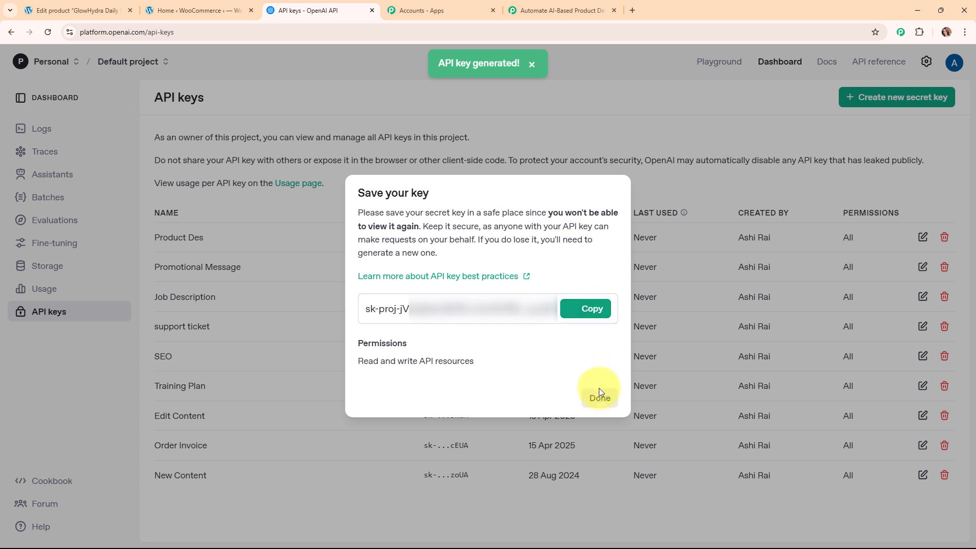
click(362, 425)
click(576, 9)
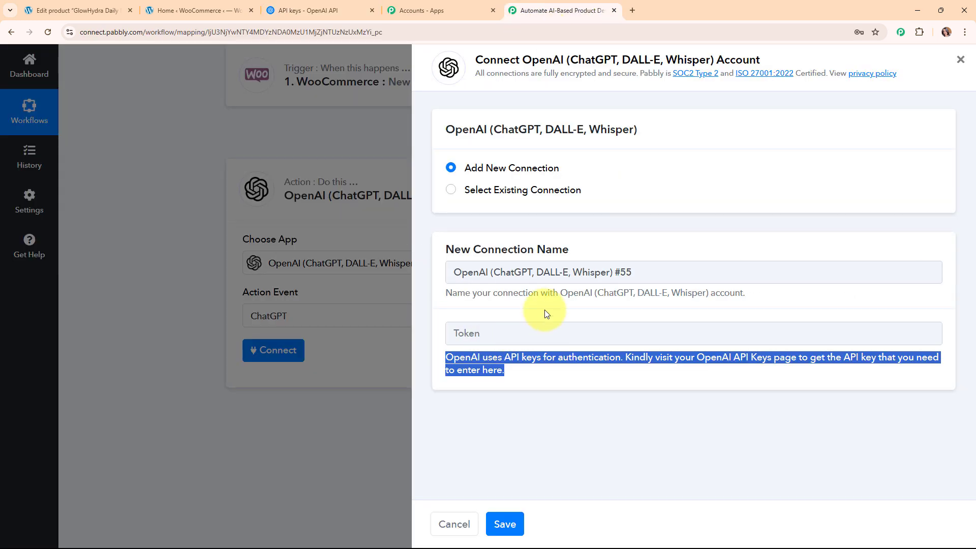
Paste the copied API key as the token and save the OpenAI connection.
click(501, 335)
right_click(501, 335)
click(537, 222)
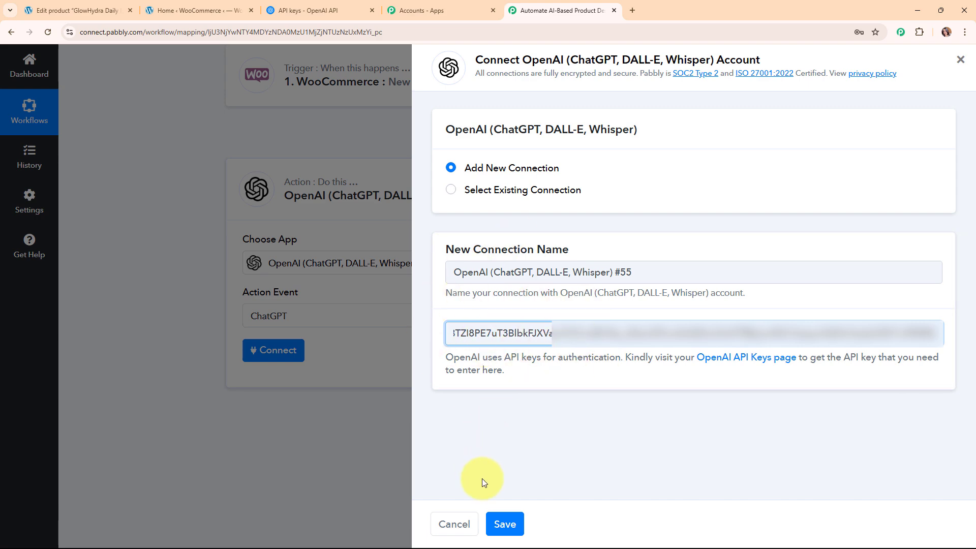
click(507, 525)
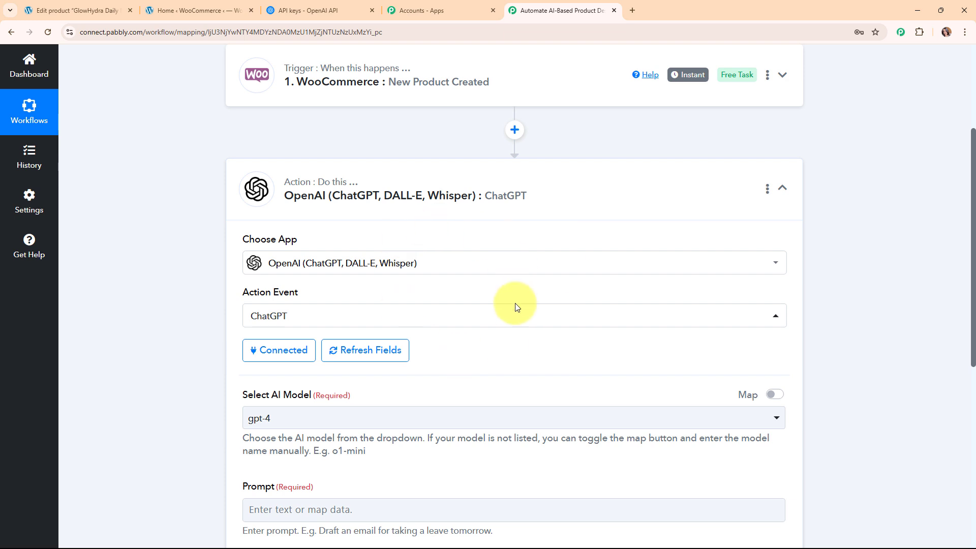
Select gpt-4 as the AI model and bring the Prompt field into view.
scroll(529, 323, down, 4)
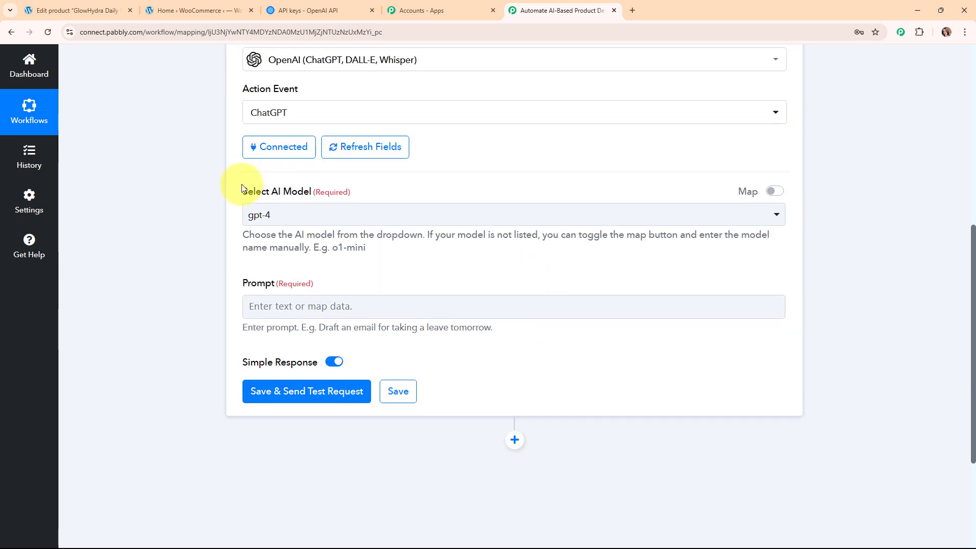
drag(242, 192, 411, 191)
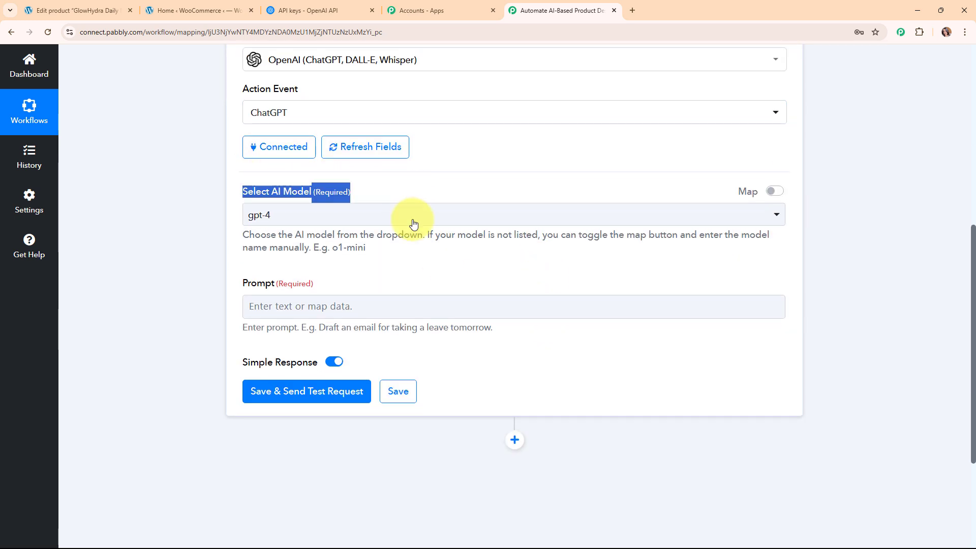
click(547, 216)
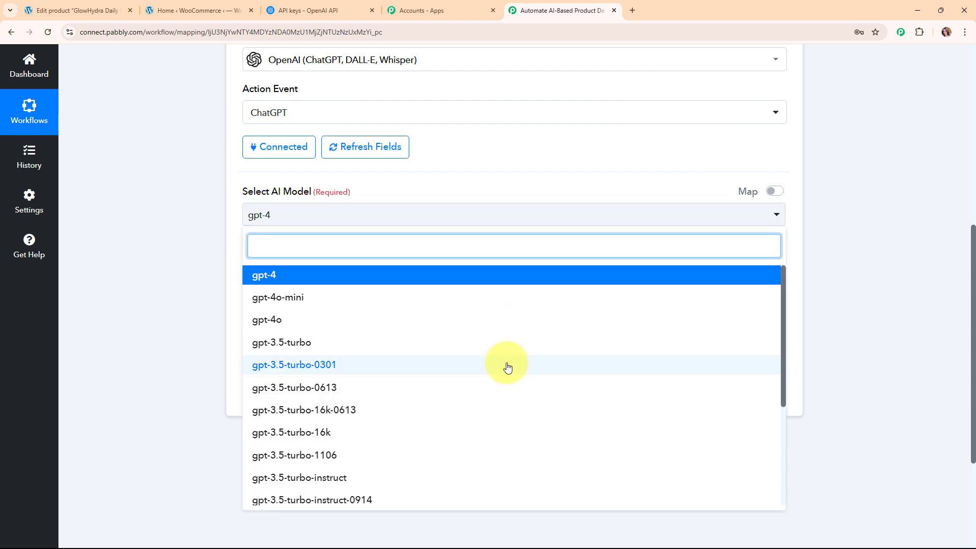
scroll(508, 366, down, 3)
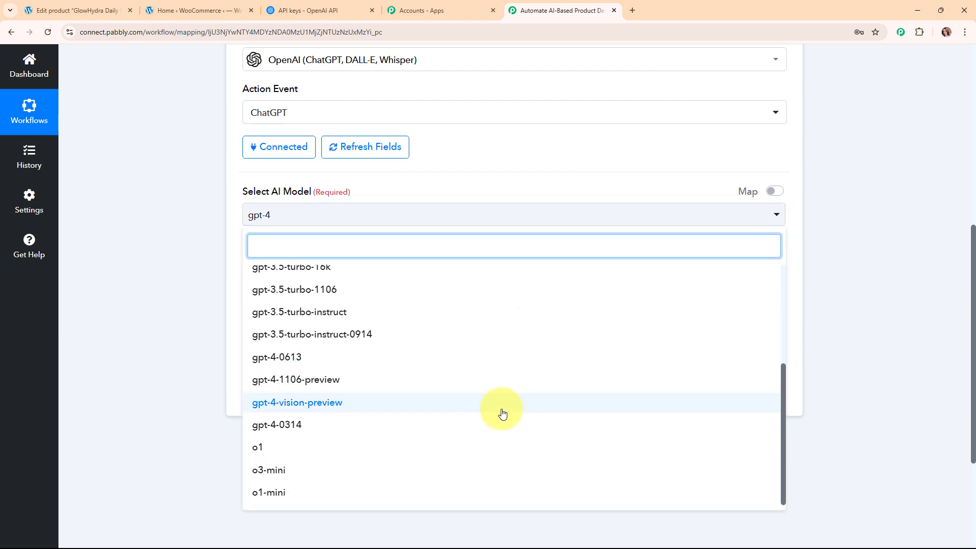
scroll(500, 413, up, 5)
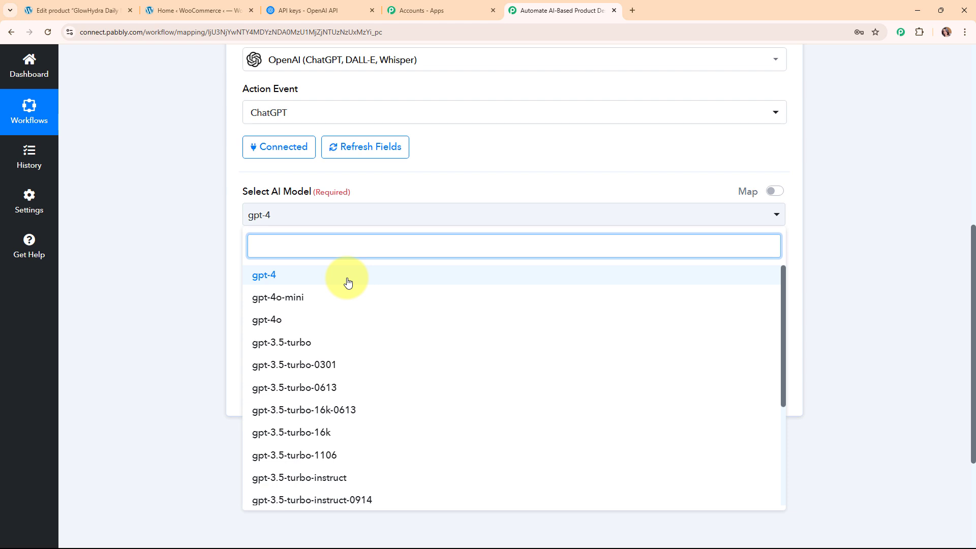
click(348, 277)
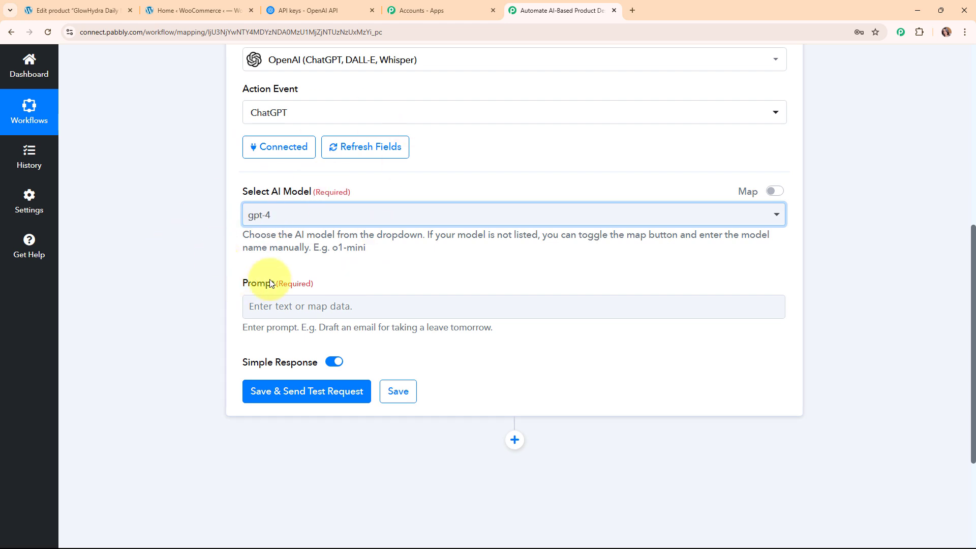
scroll(258, 243, down, 1)
click(240, 231)
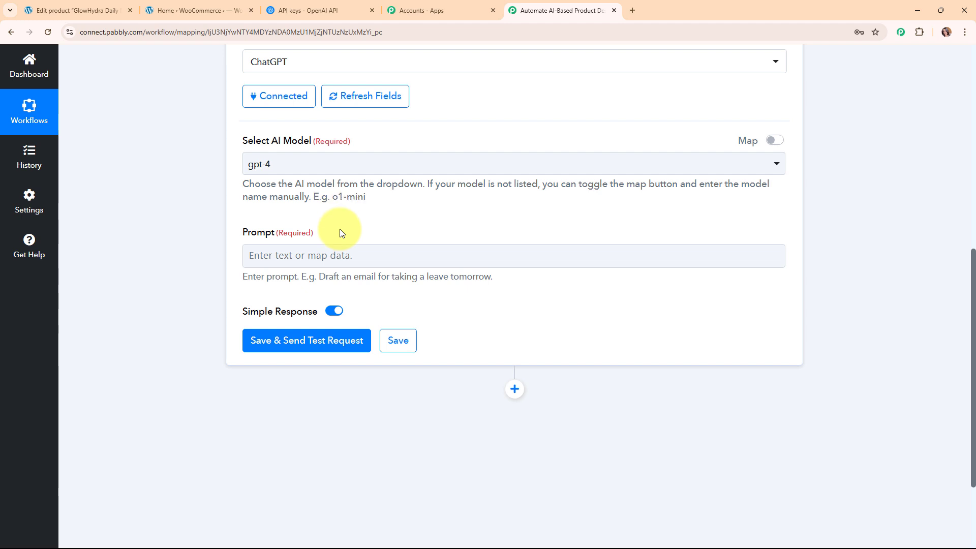
drag(241, 245, 348, 238)
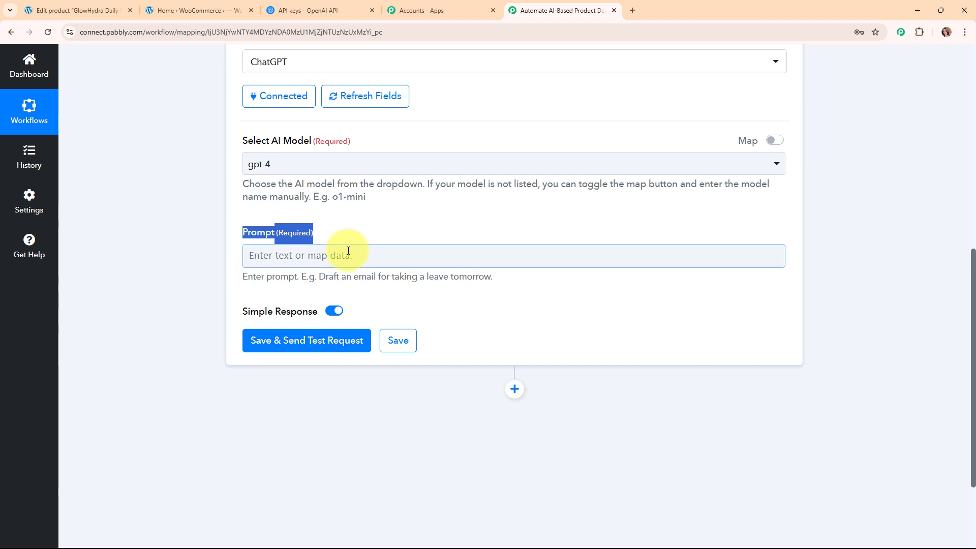
Paste the prepared copywriting instructions into the ChatGPT Prompt field.
click(348, 251)
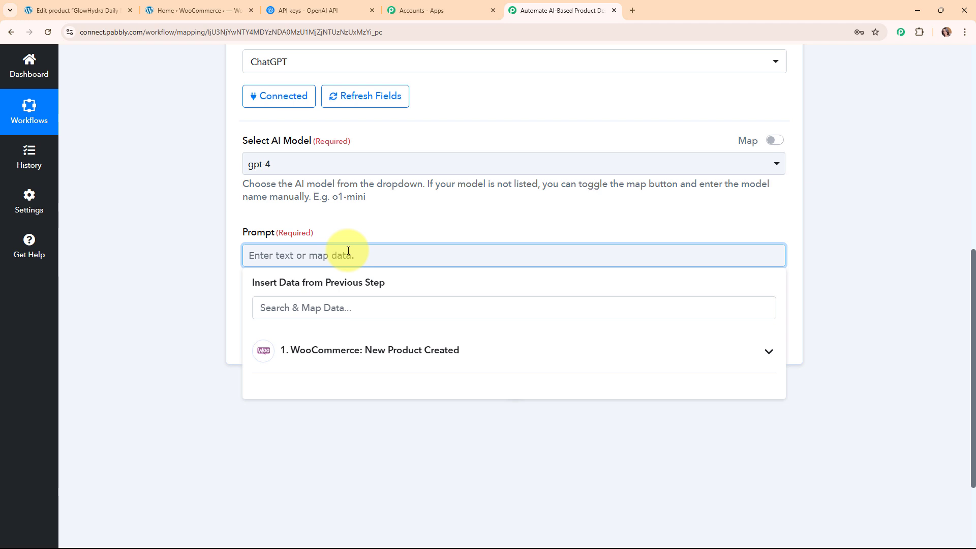
text(You are an expert eCommerce copywriter. Based on the existing product description provided below, rewrite it to be more engaging, persuasive, and SEO-friendly.  Keep it clear and concise, highlight the product’s key features and benefits, and make it appealing to potential buyers.  Use a friendly and professional tone suitable for online shopping platforms like WooCommerce or Shopify.  Keep the format paragraph-based (no bullet points) and ensure it’s easy to read.  Old Description:  Strictly do not include tags <p> or </p> in new description.)
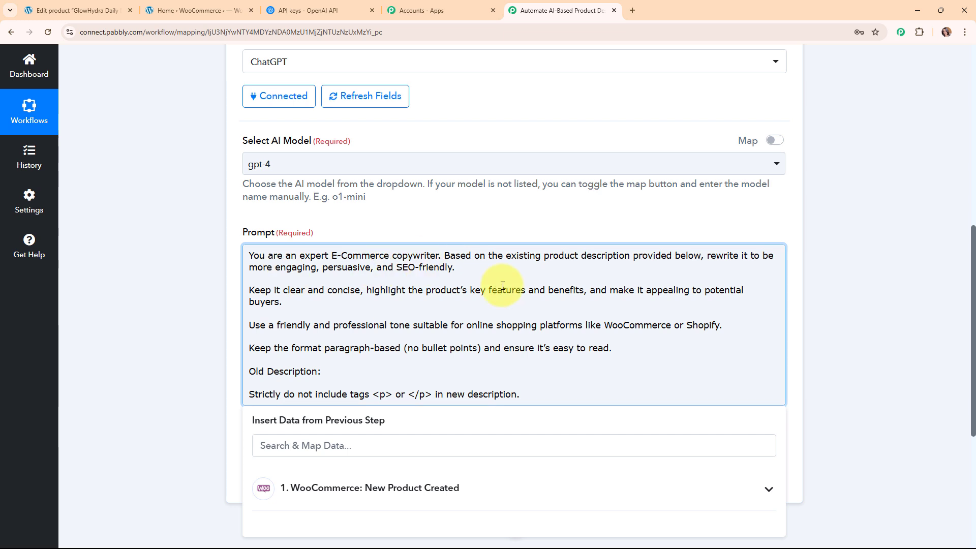
scroll(503, 286, down, 2)
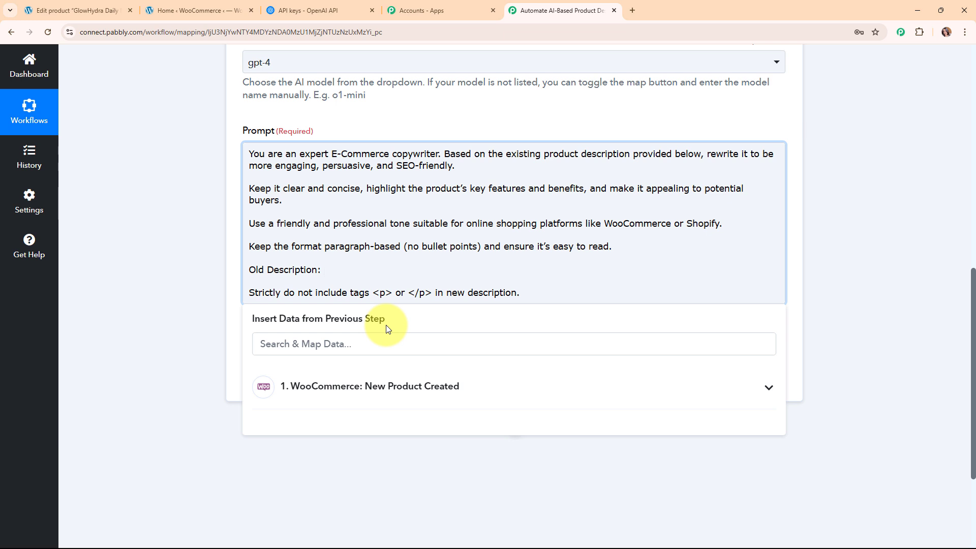
Map the WooCommerce product Description after 'Old Description' in the prompt.
click(562, 386)
scroll(813, 374, down, 3)
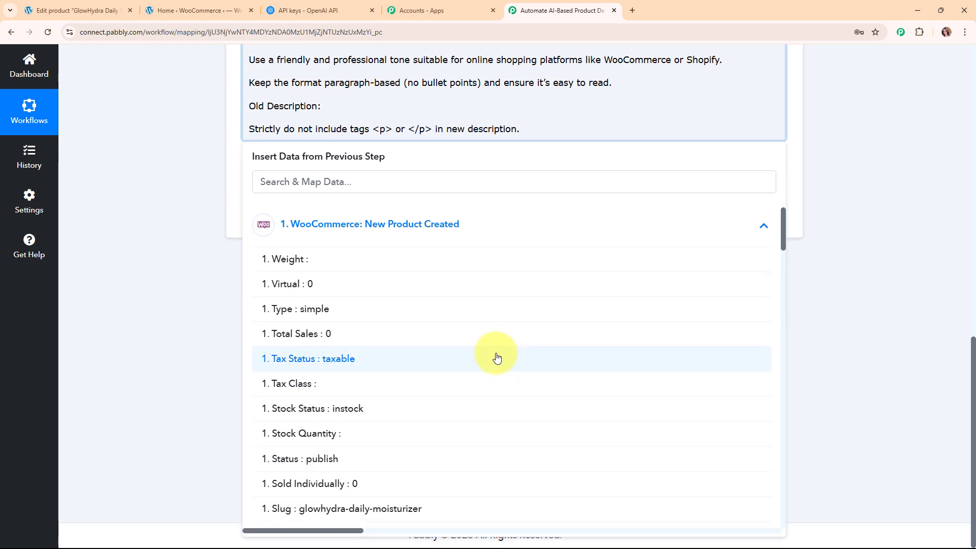
scroll(495, 358, down, 5)
scroll(496, 361, down, 12)
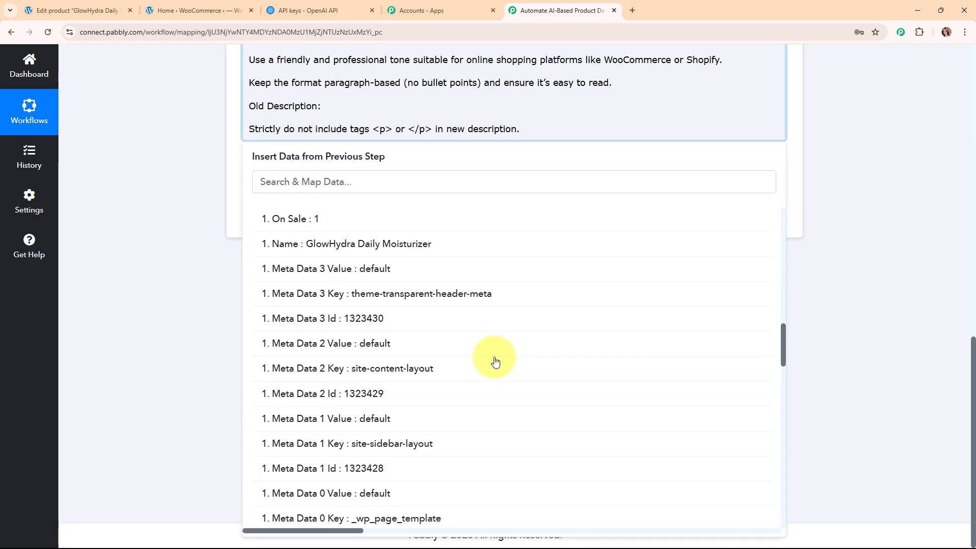
scroll(496, 362, down, 14)
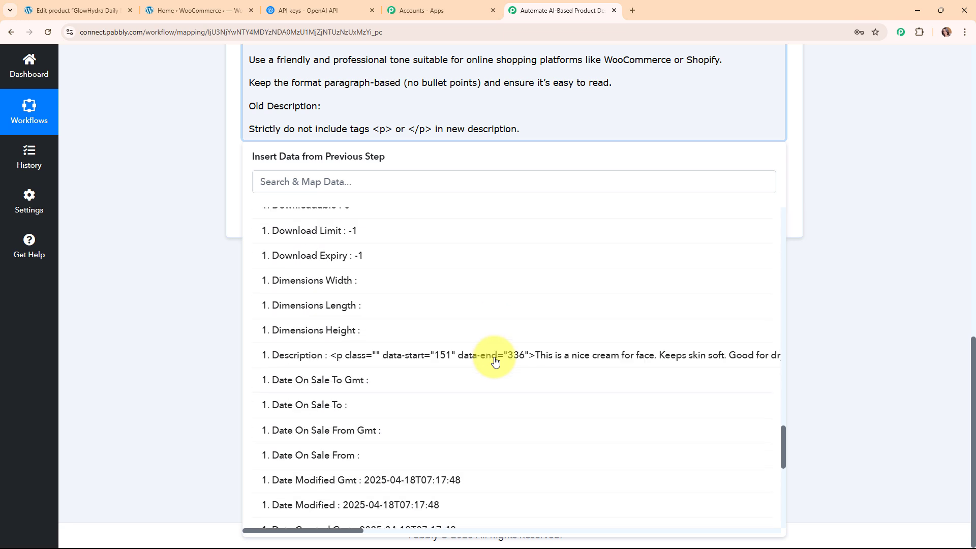
click(483, 258)
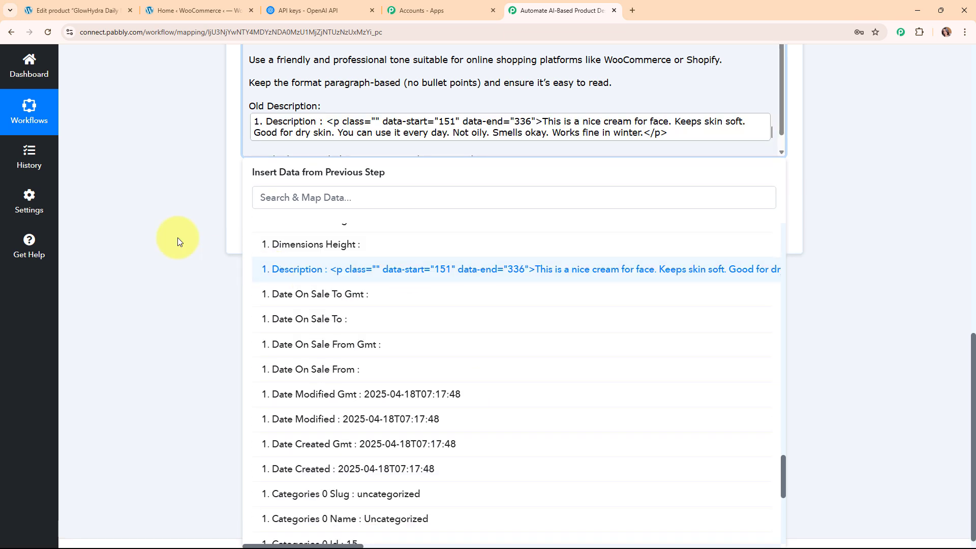
click(181, 240)
scroll(665, 295, up, 3)
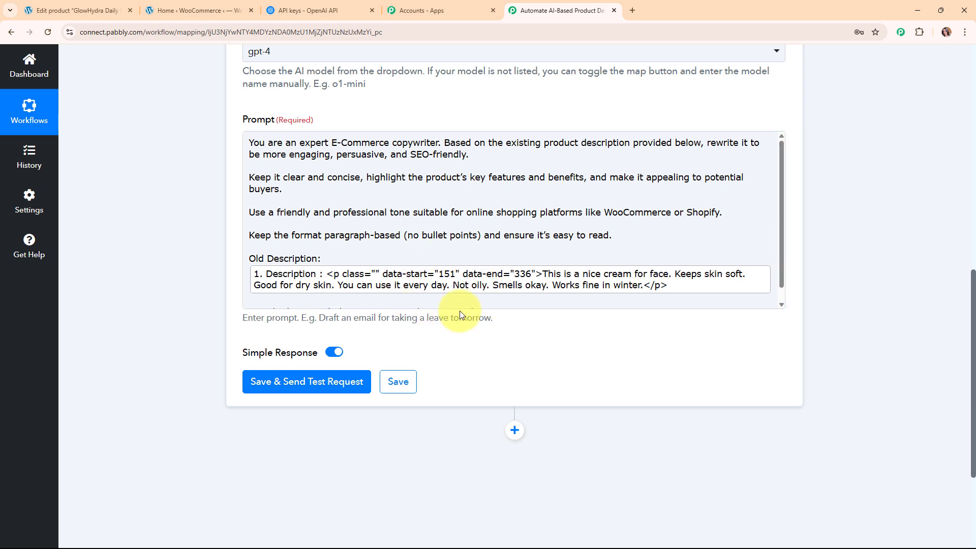
scroll(460, 331, down, 1)
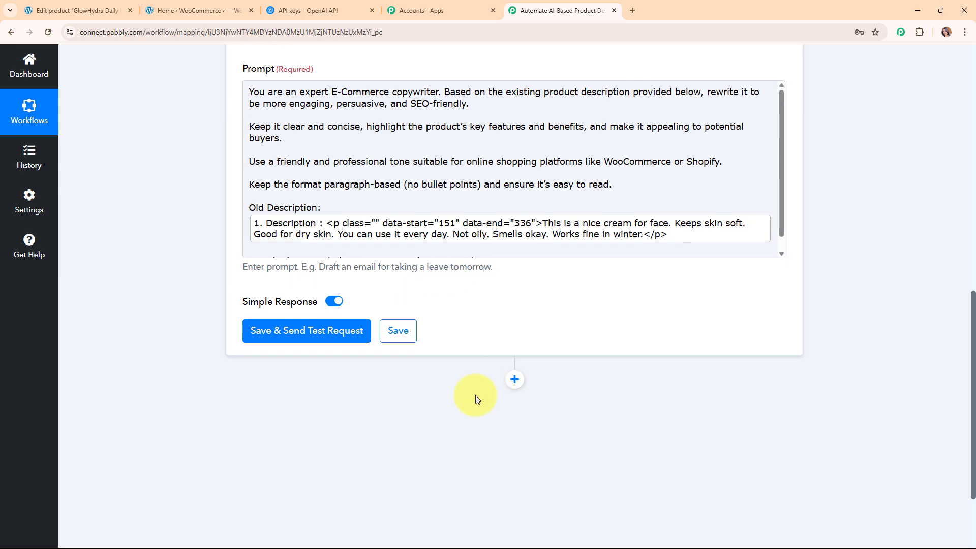
Send the ChatGPT test request and review the rewritten moisturizer description in Choices 0 Message Content.
click(275, 337)
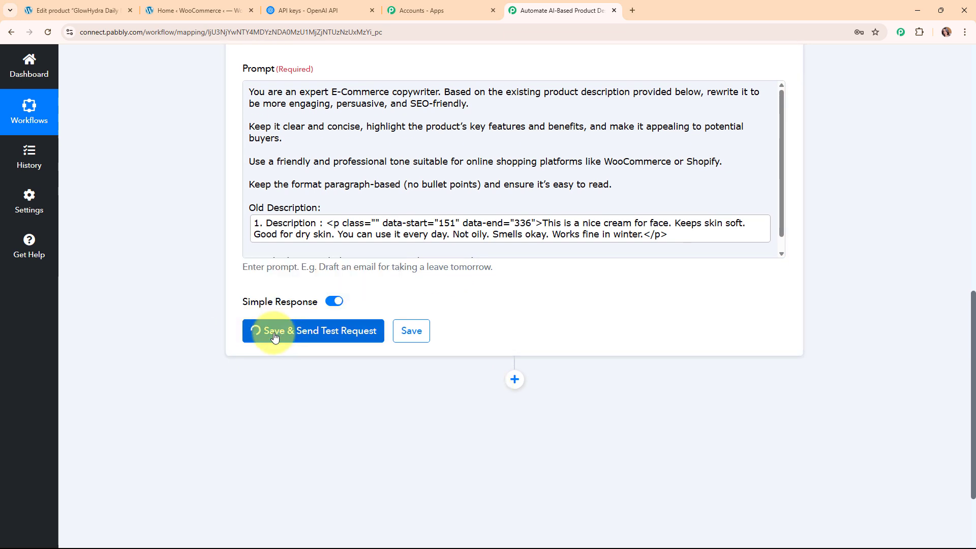
scroll(885, 347, down, 4)
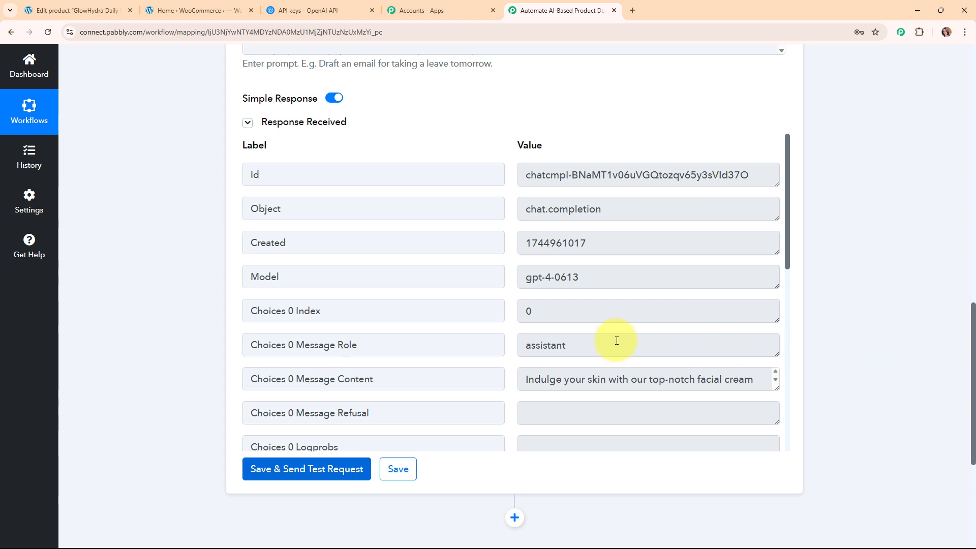
scroll(666, 333, down, 1)
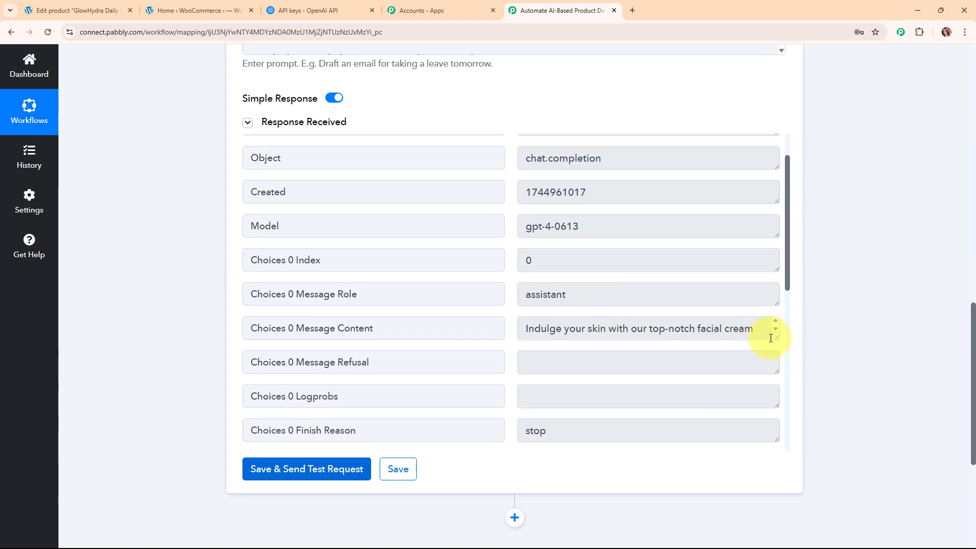
drag(775, 338, 773, 440)
scroll(620, 213, down, 3)
drag(531, 175, 725, 292)
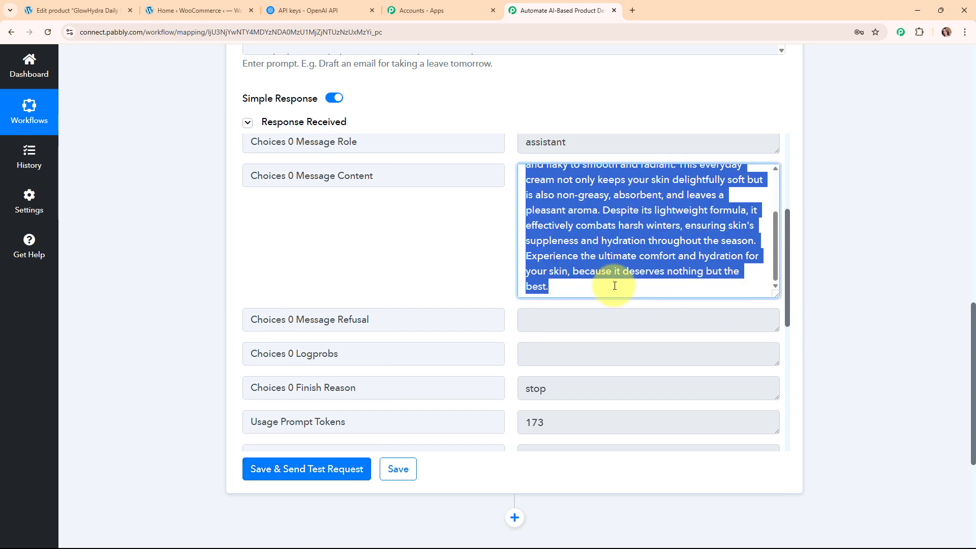
click(444, 261)
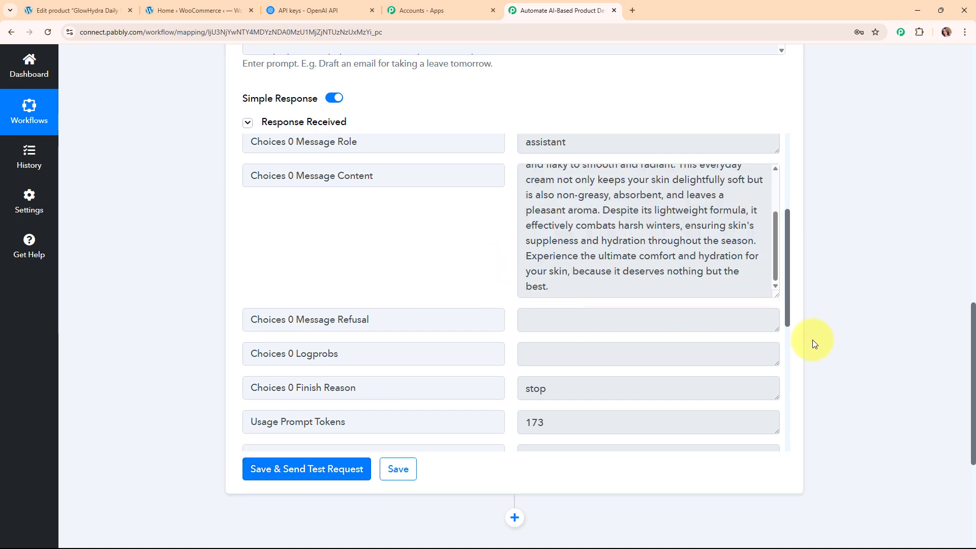
Collapse the OpenAI ChatGPT action card.
scroll(813, 340, up, 10)
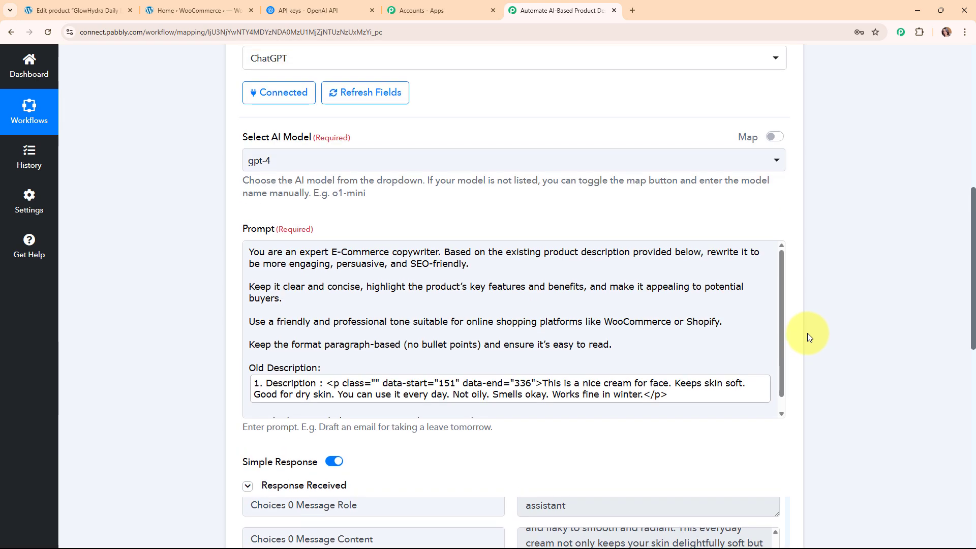
scroll(805, 330, up, 3)
click(786, 278)
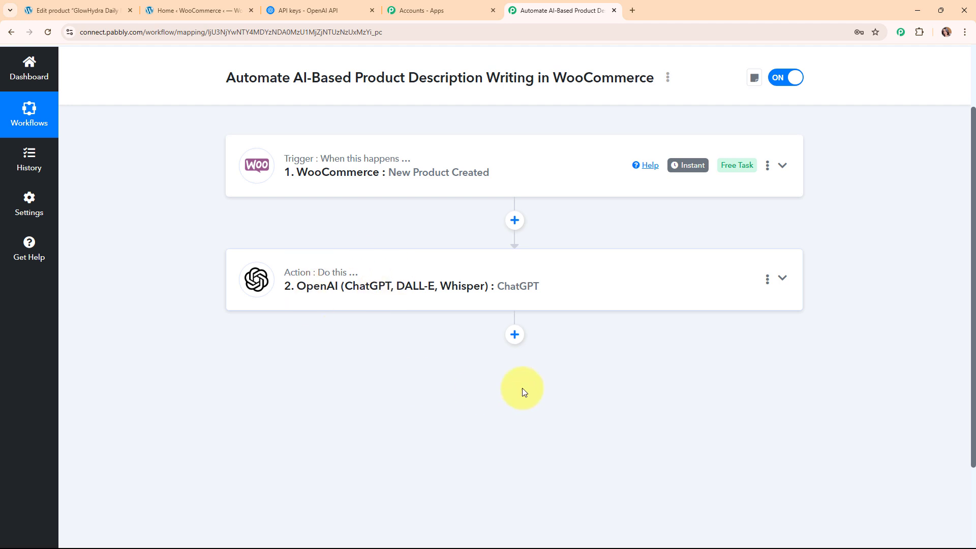
Add a WooCommerce step with the Update a Product action event and begin connecting its account.
click(514, 337)
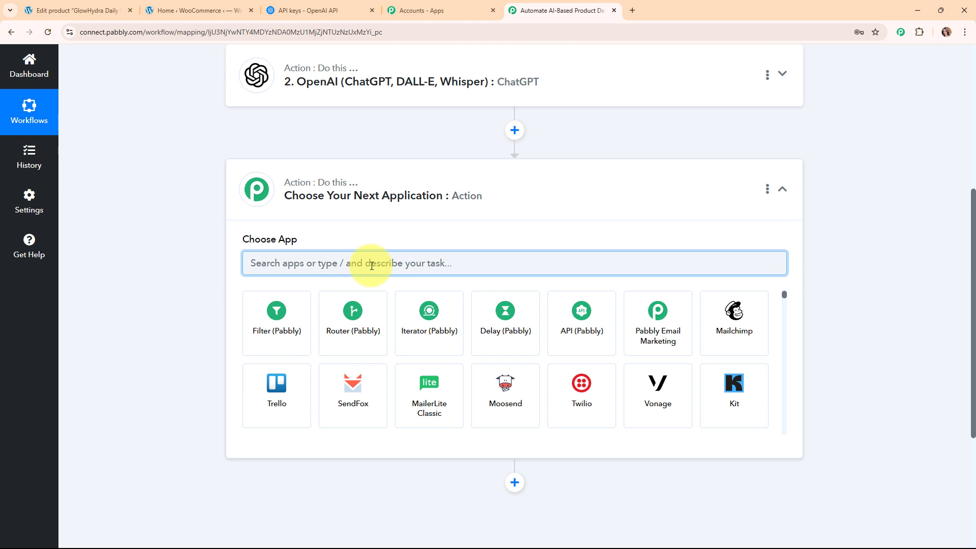
text(woo)
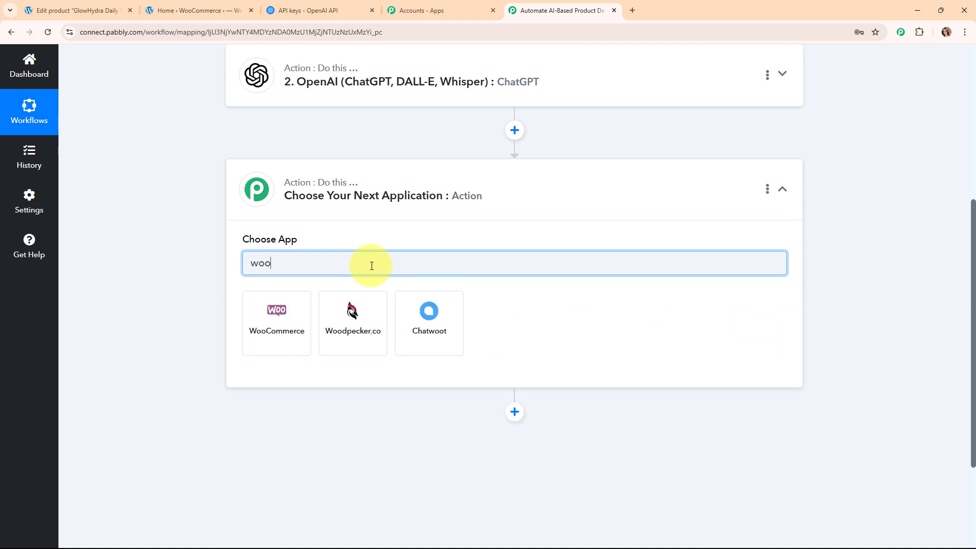
click(309, 324)
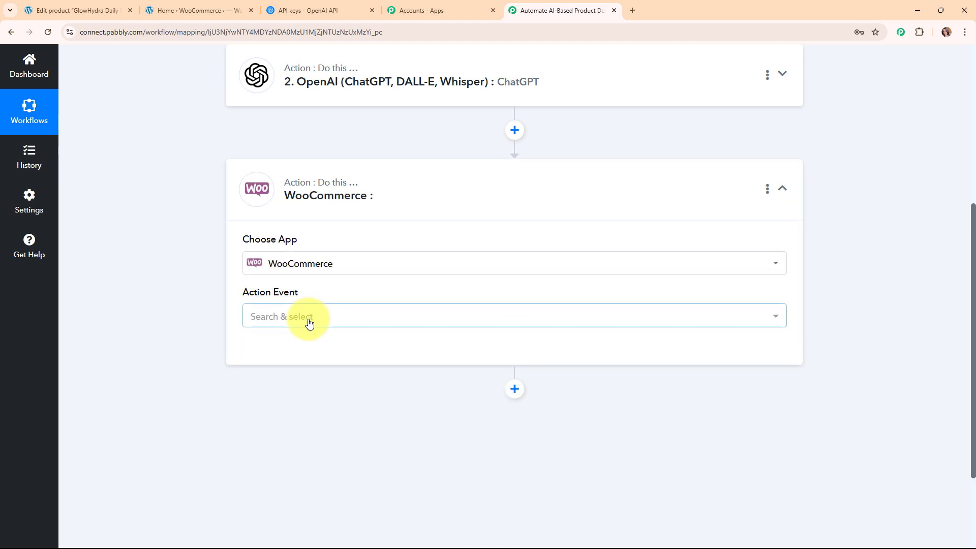
click(376, 324)
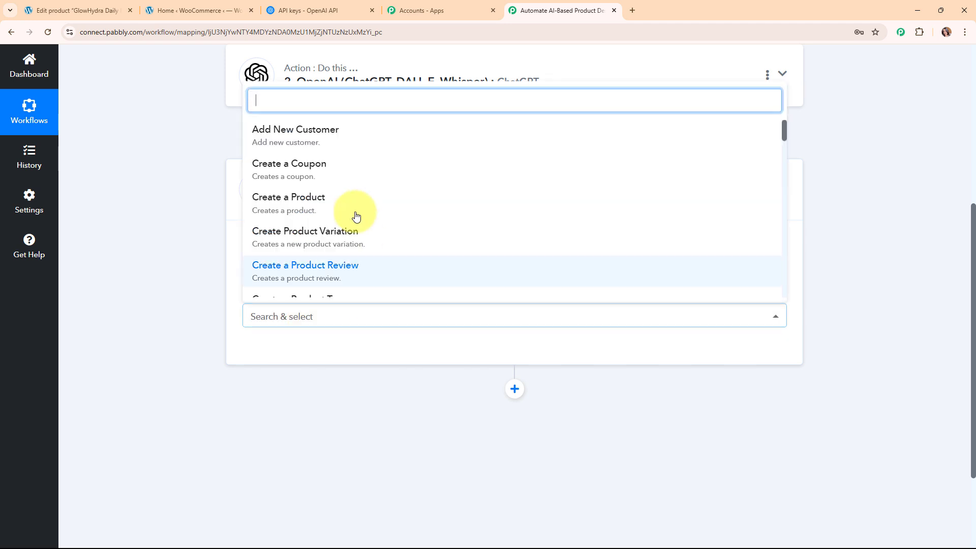
scroll(355, 209, down, 6)
scroll(352, 206, down, 1)
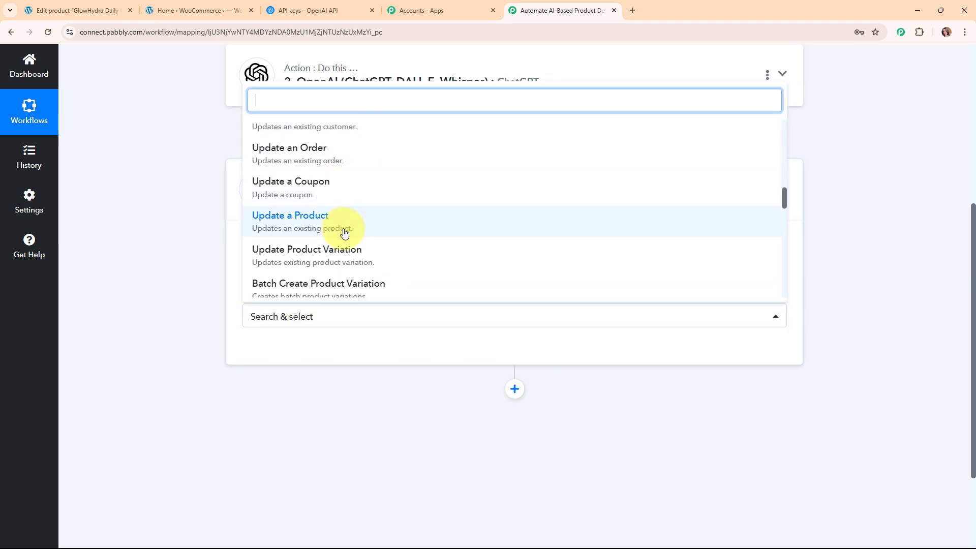
click(341, 219)
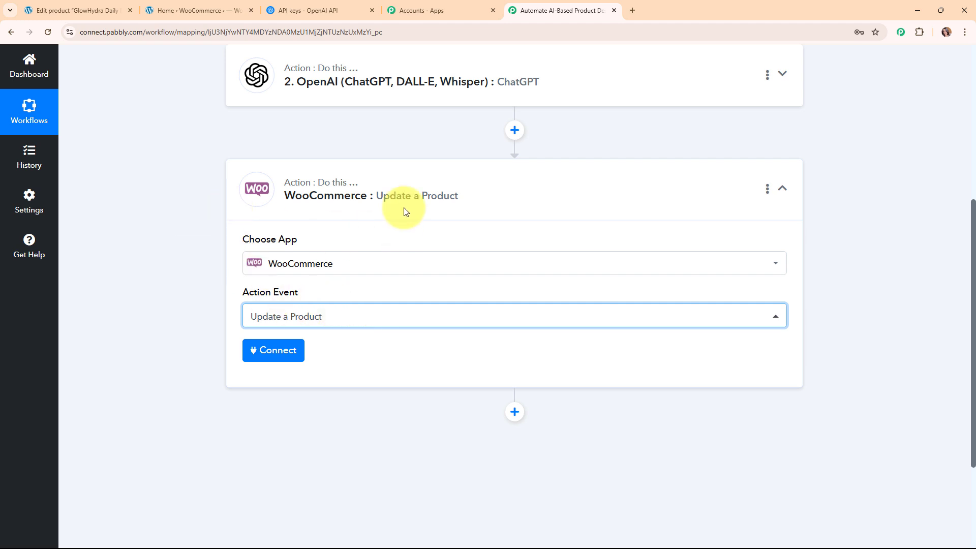
click(287, 350)
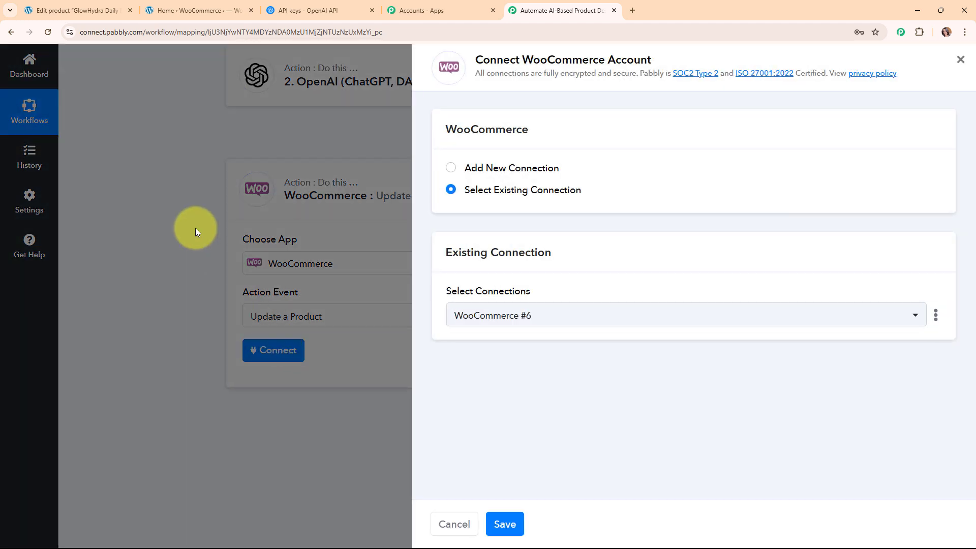
Choose a new WooCommerce connection (WooCommerce #7) and read the REST API key help text.
click(451, 168)
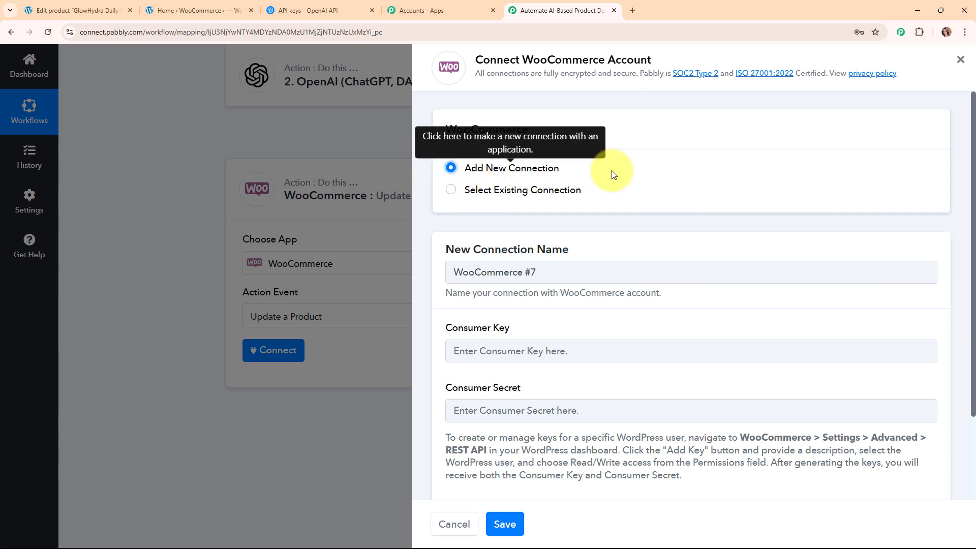
scroll(649, 196, down, 2)
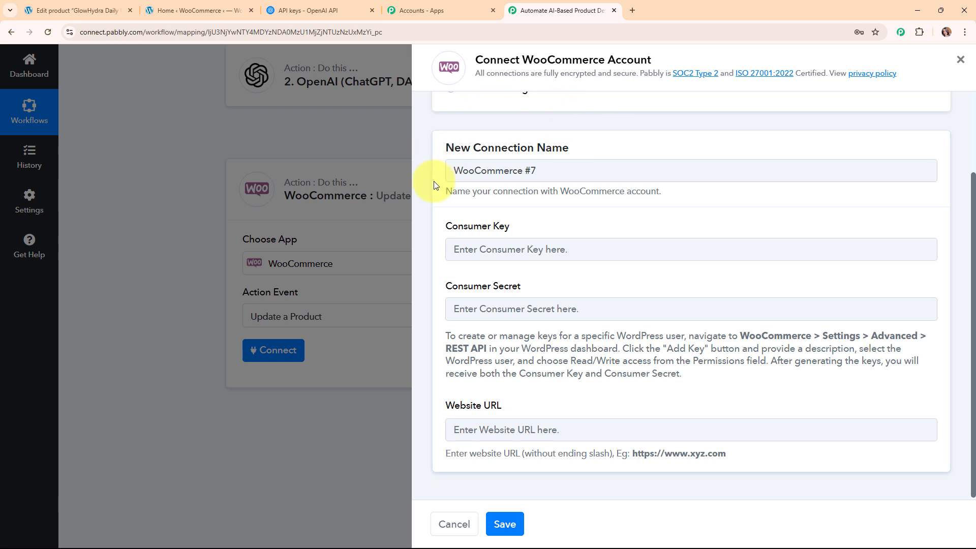
scroll(549, 196, down, 1)
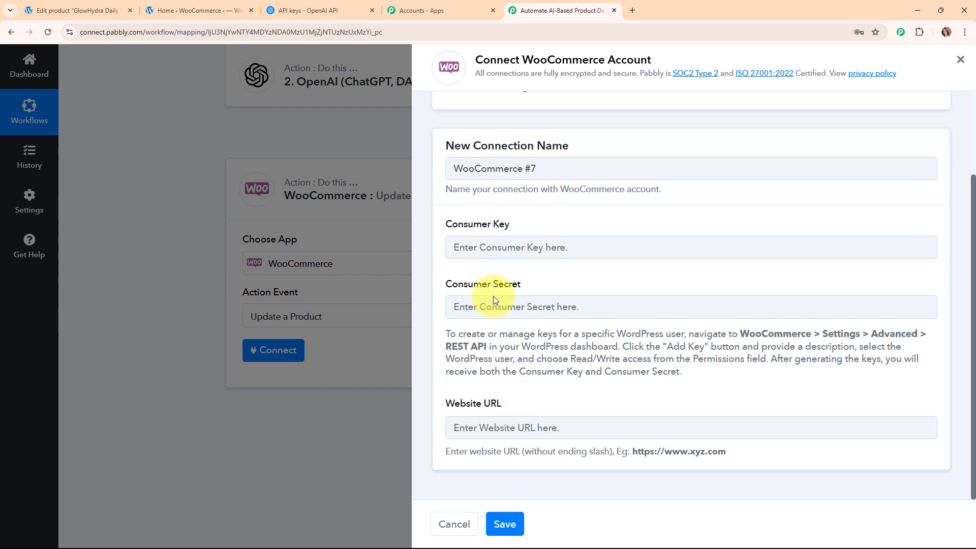
drag(447, 334, 768, 400)
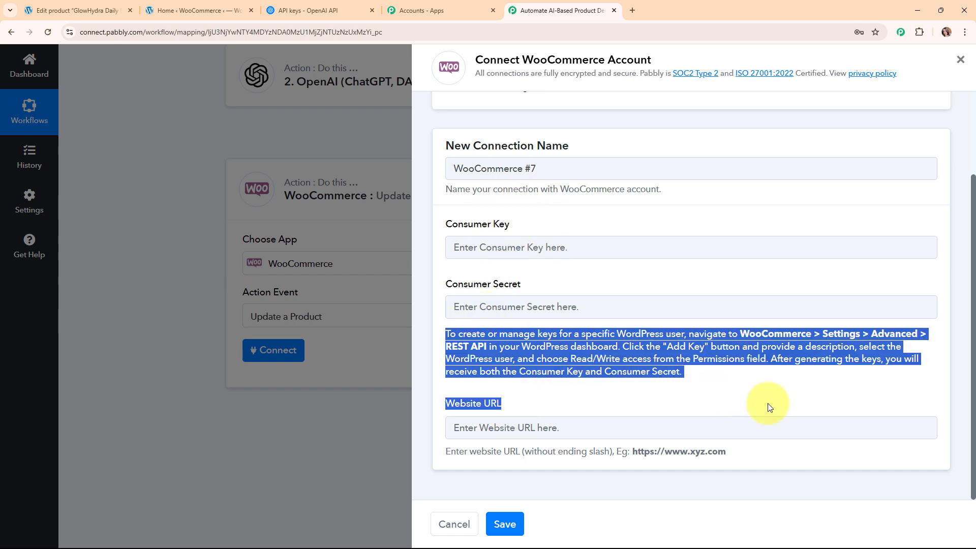
click(644, 385)
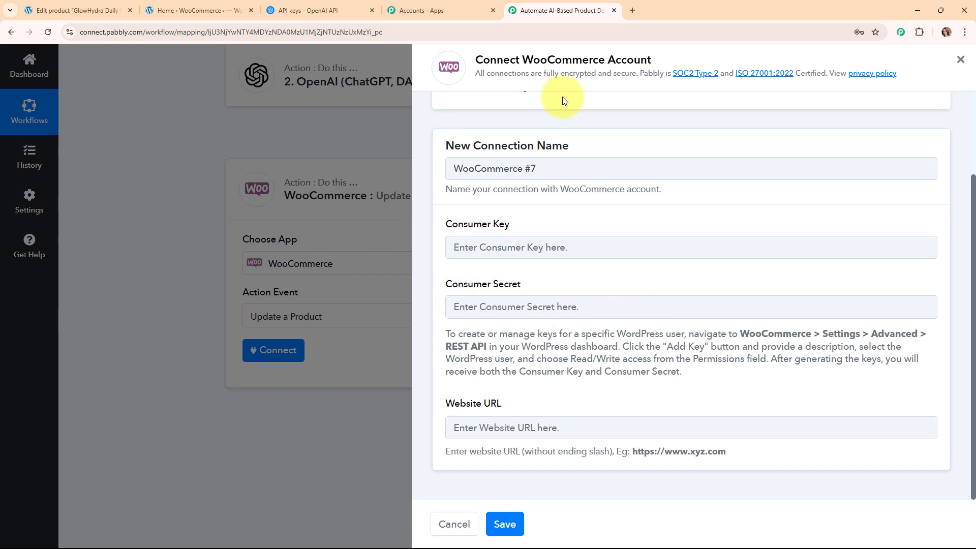
In WordPress, go to WooCommerce Settings > Advanced > REST API.
click(109, 10)
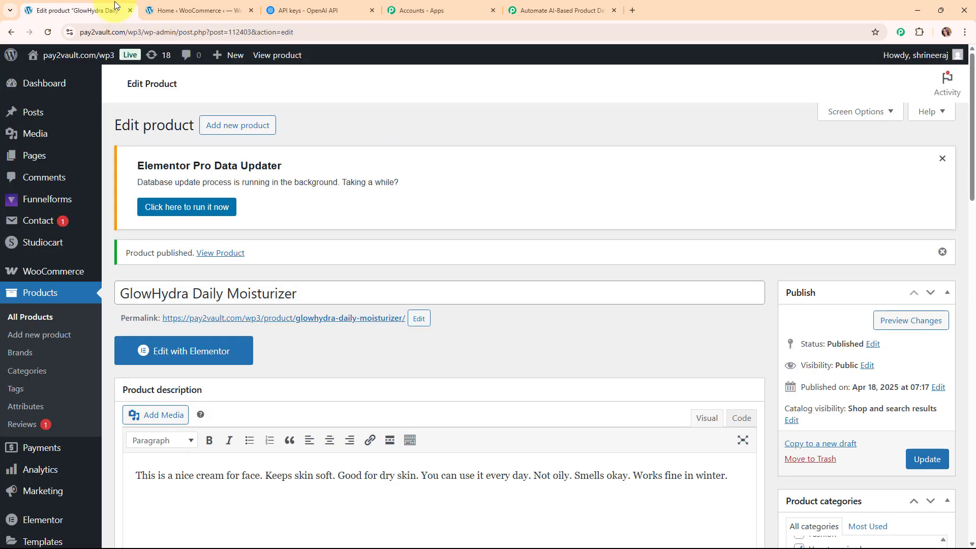
mouse_move(70, 275)
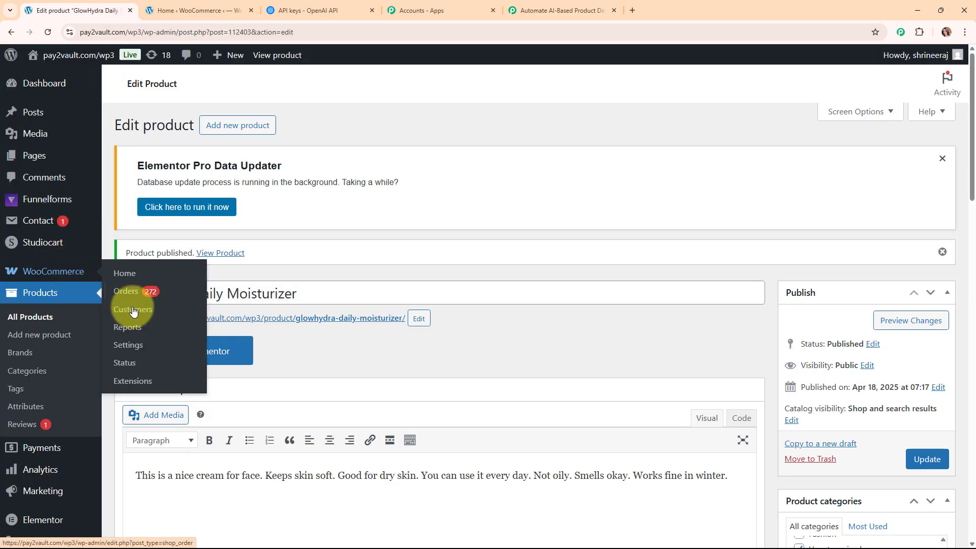
click(148, 347)
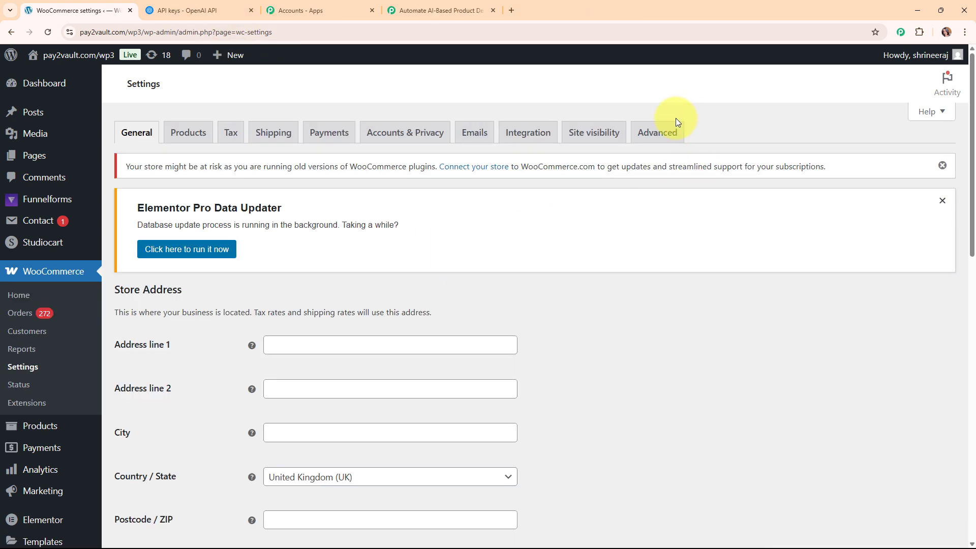
click(662, 133)
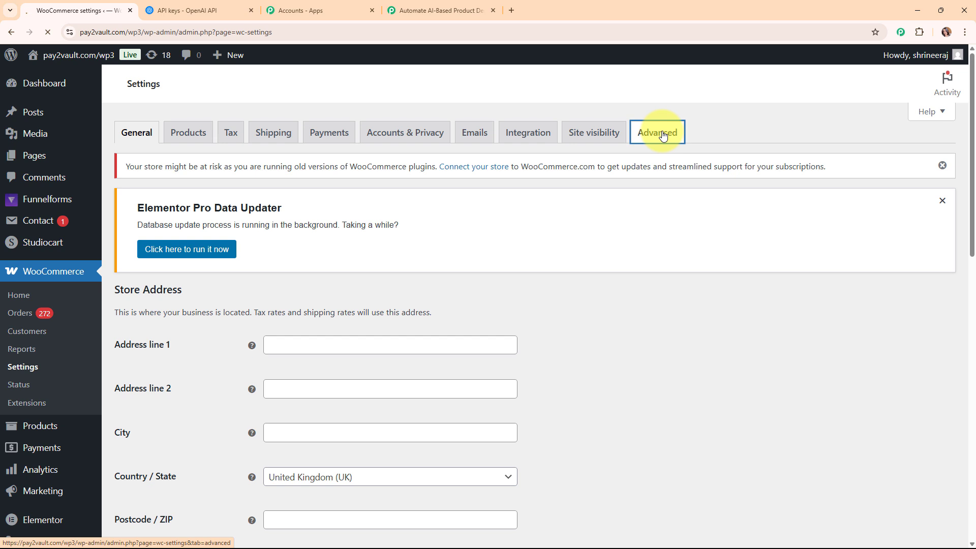
click(174, 288)
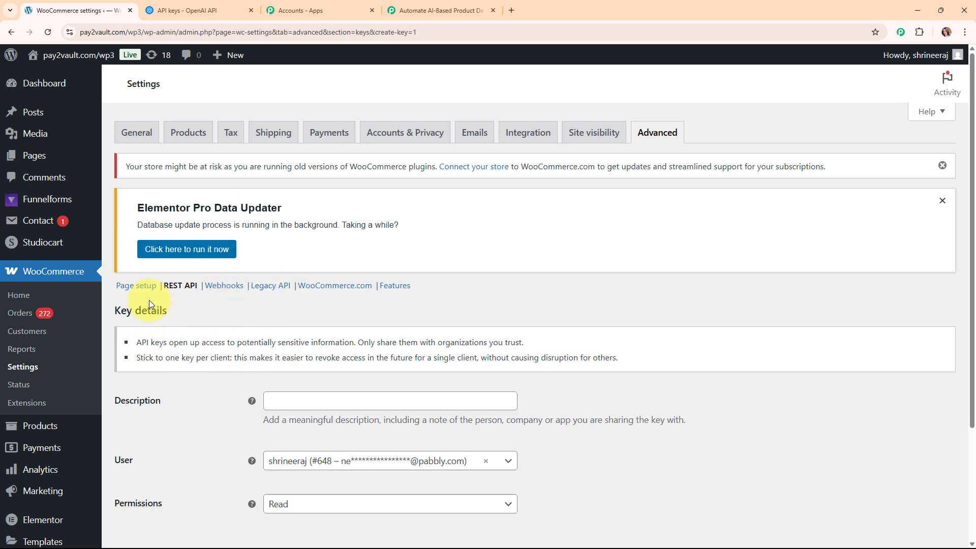
scroll(414, 336, down, 2)
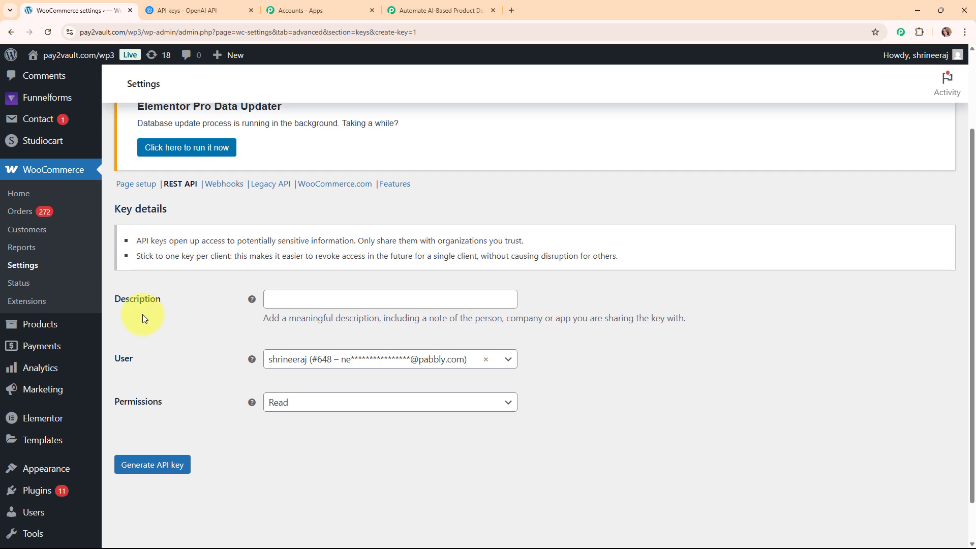
Generate a Read/Write API key with the description 'Product Description'.
click(379, 298)
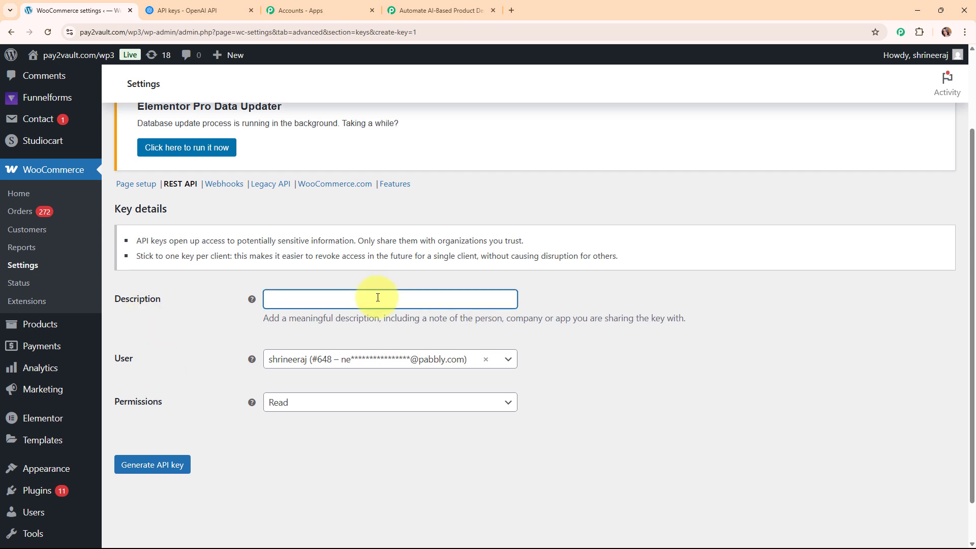
text(Product Description)
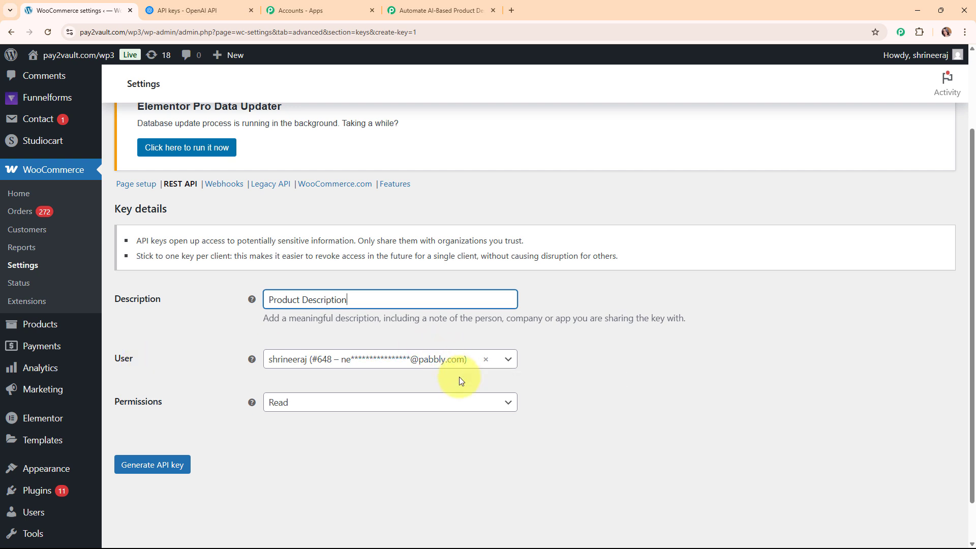
click(428, 403)
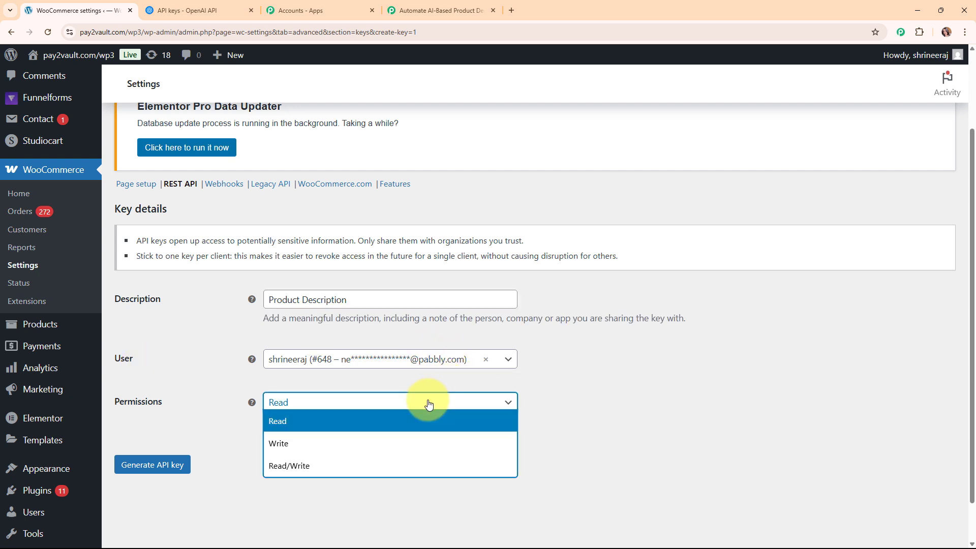
click(365, 466)
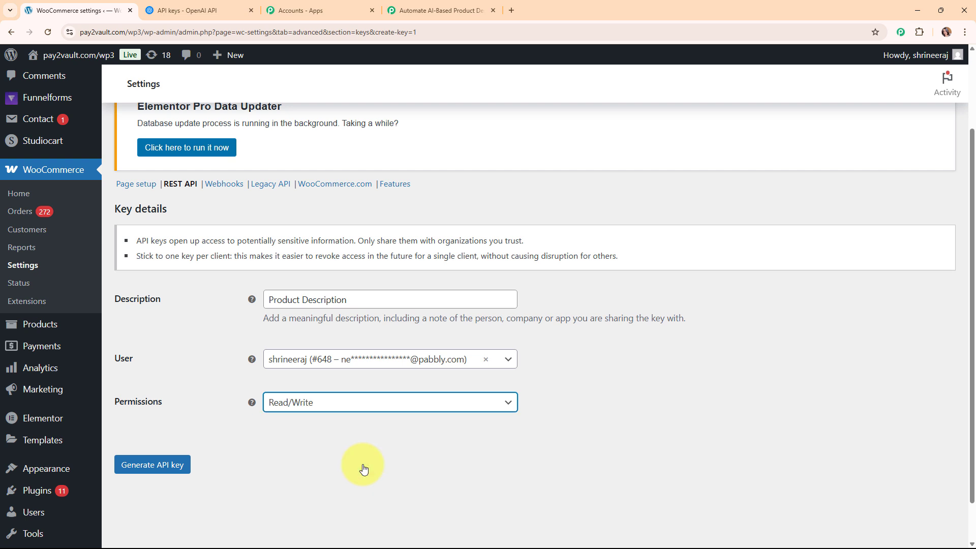
click(152, 466)
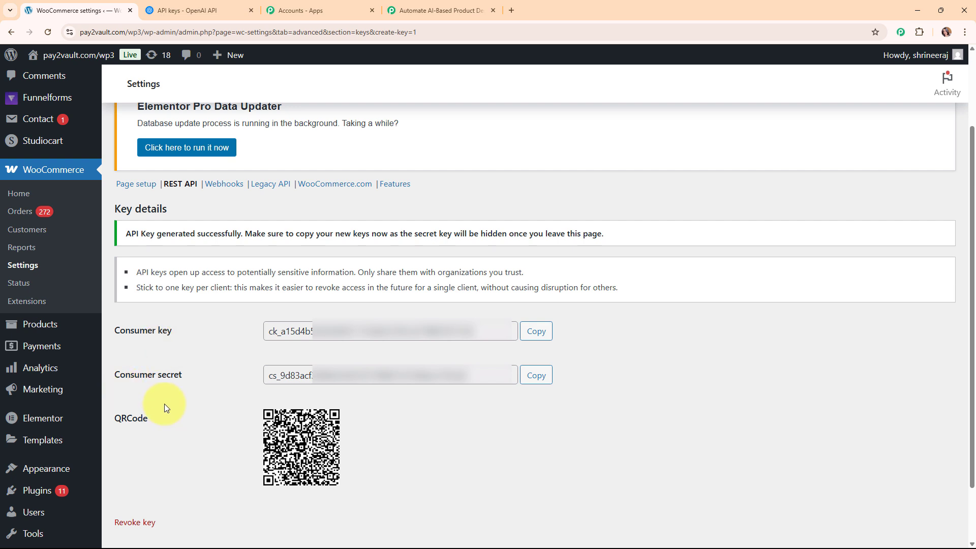
click(538, 338)
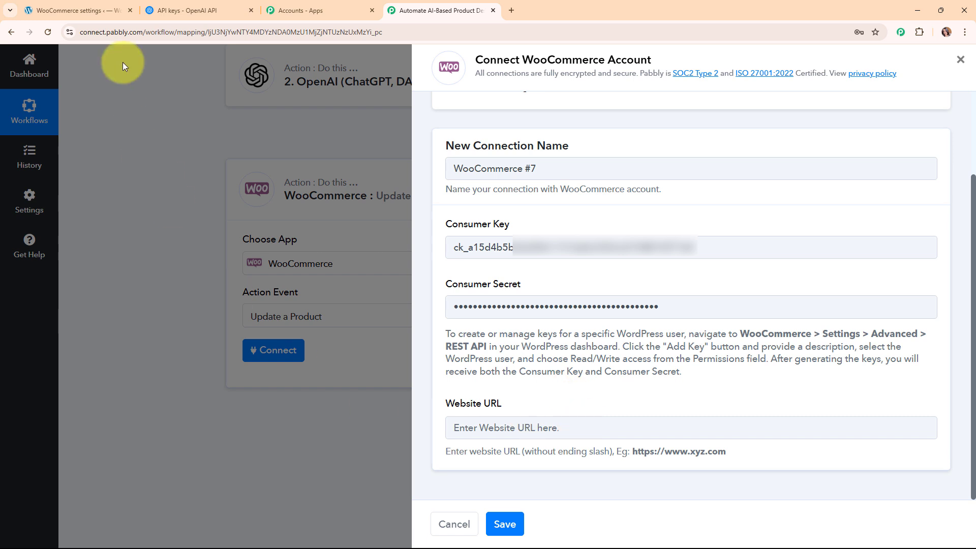
click(97, 10)
click(176, 31)
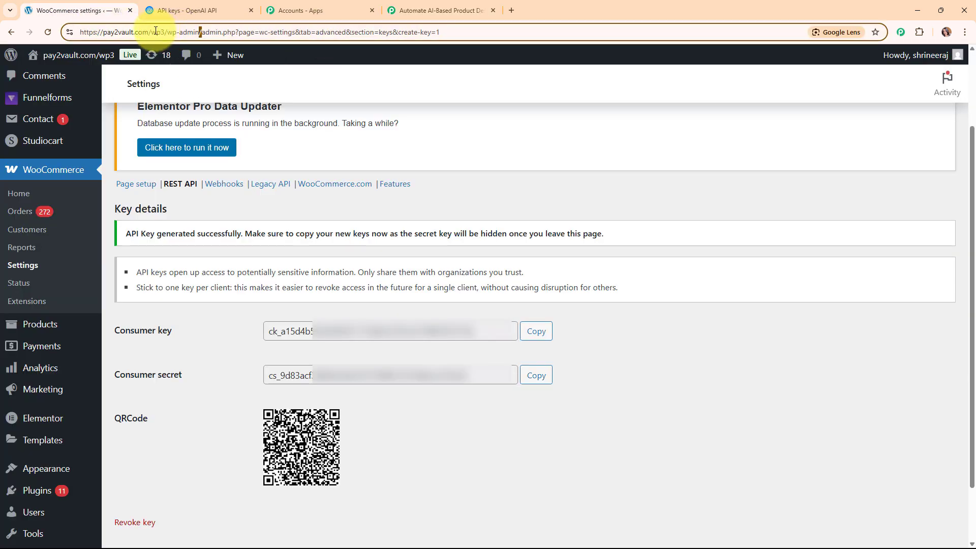
drag(164, 32, 79, 32)
right_click(123, 32)
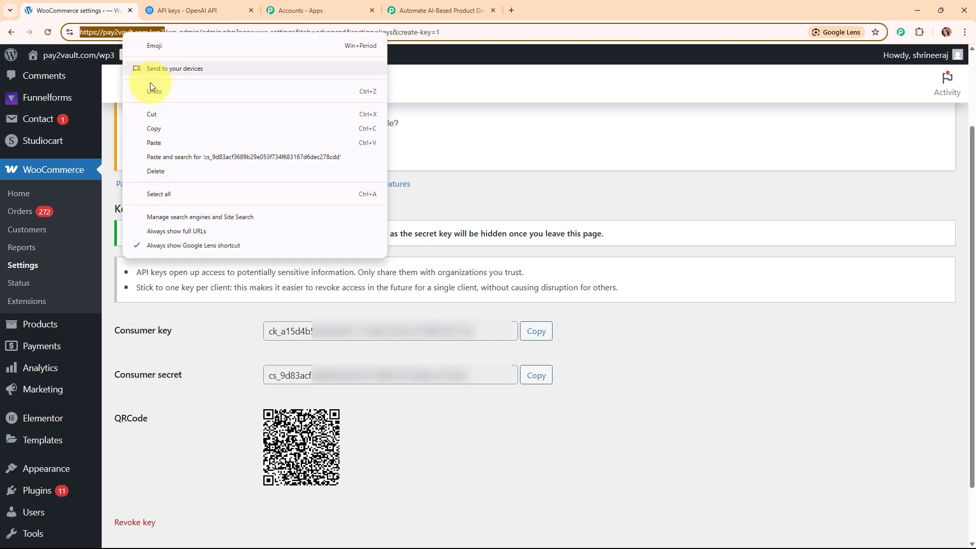
click(157, 128)
click(440, 11)
right_click(481, 415)
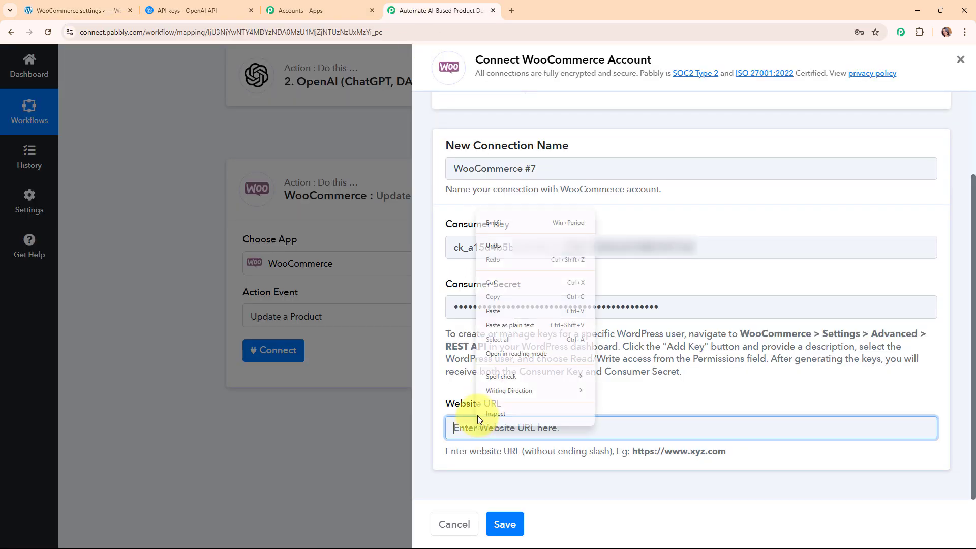
click(524, 308)
click(603, 397)
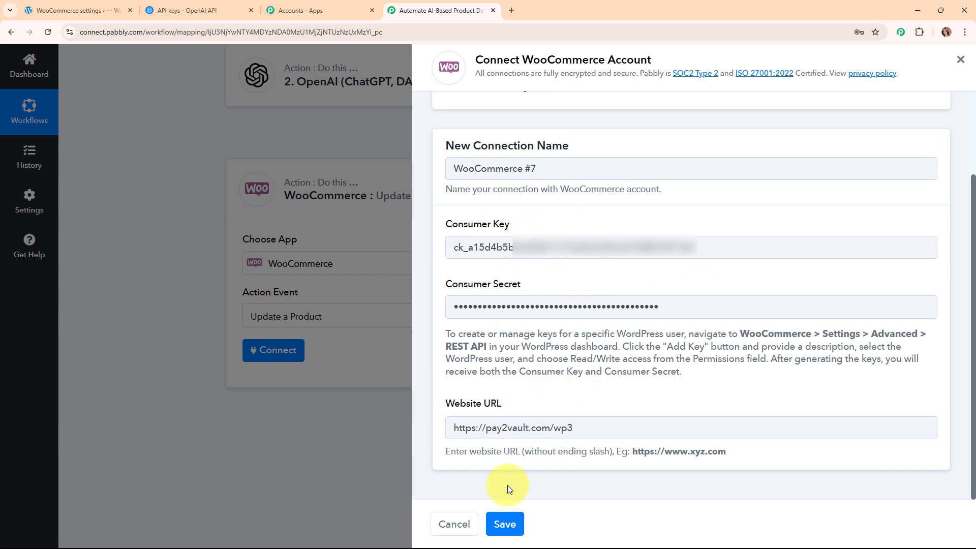
click(509, 525)
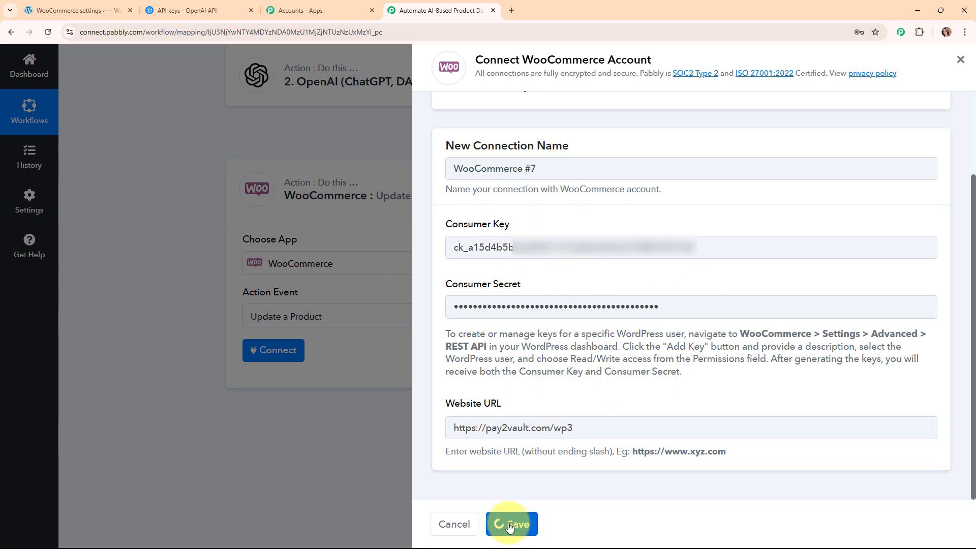
Map Product ID to the new product's Id (112403) from the WooCommerce trigger.
scroll(497, 346, down, 2)
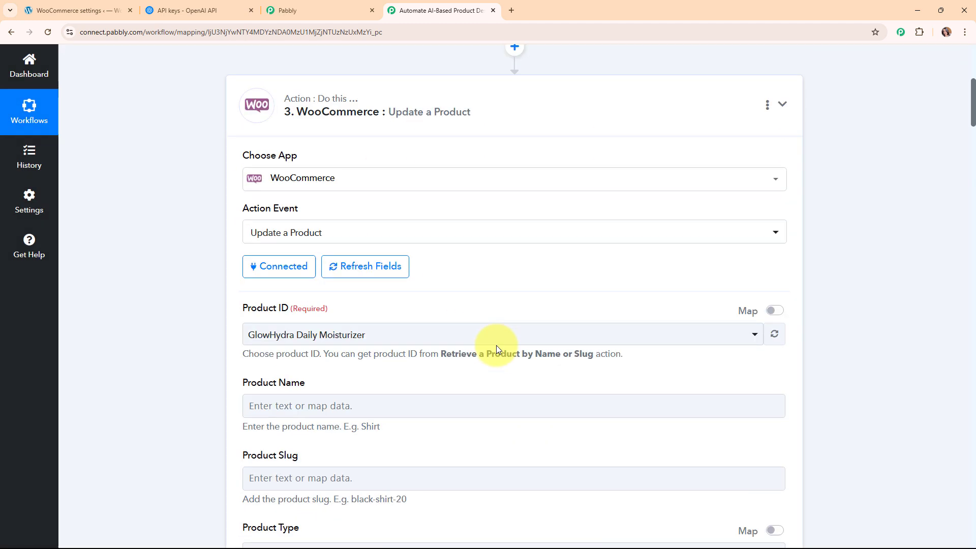
scroll(496, 346, down, 1)
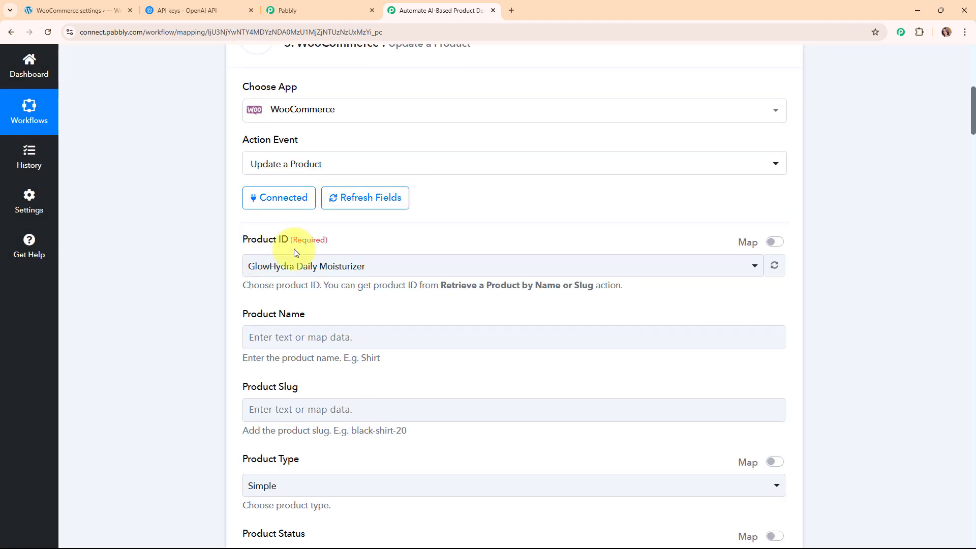
click(493, 266)
click(454, 264)
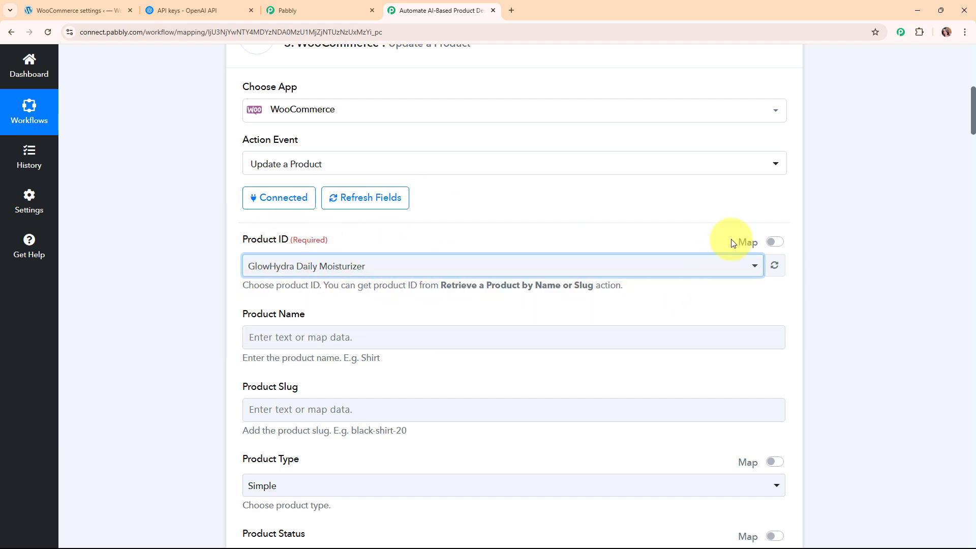
click(772, 242)
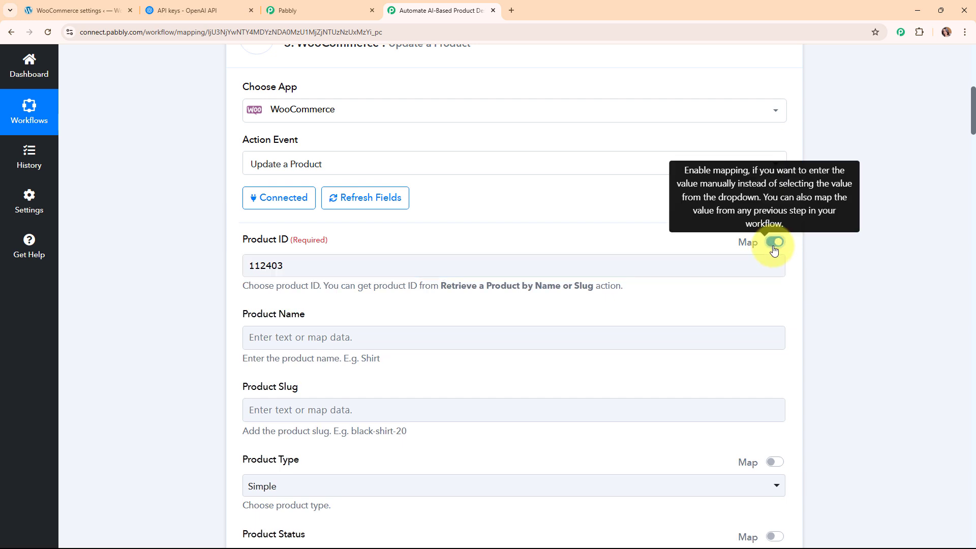
click(306, 266)
key(BackSpace)
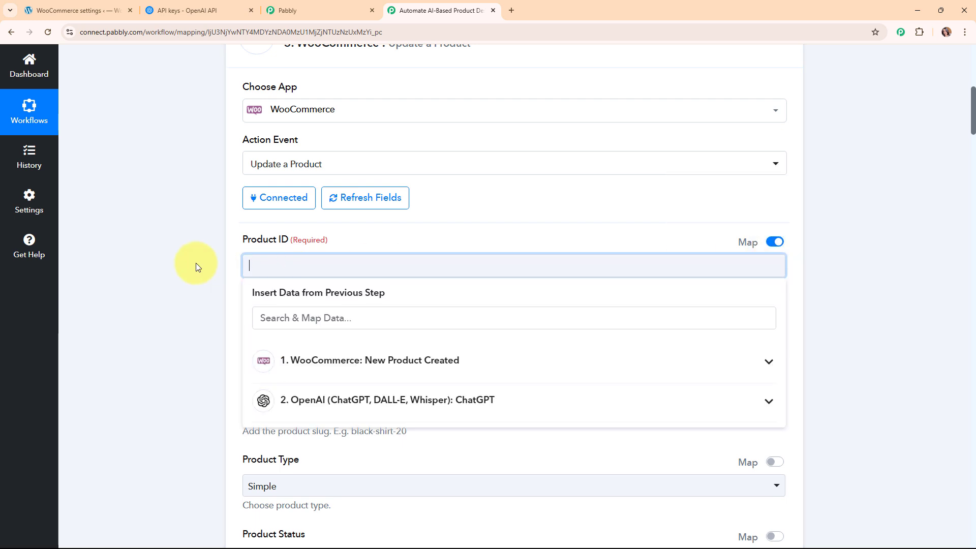
click(372, 197)
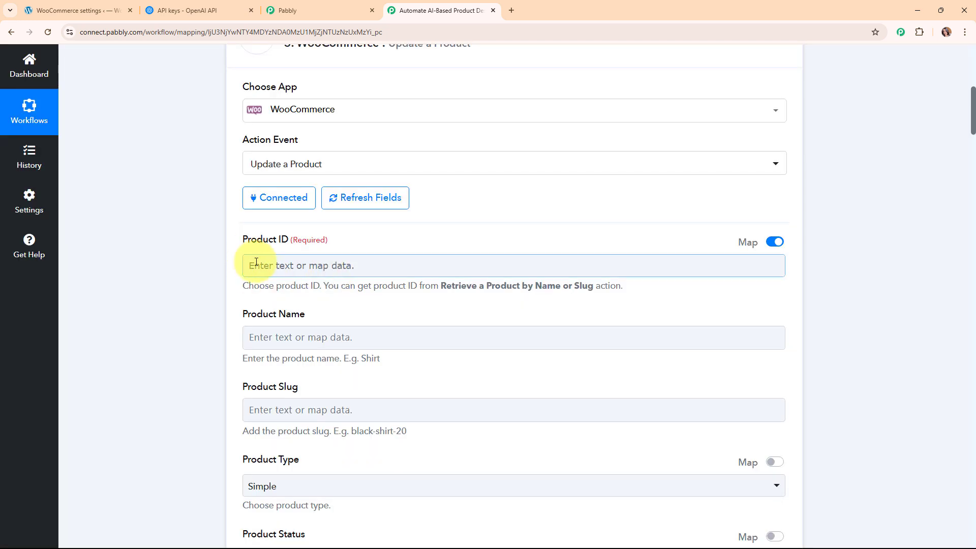
click(256, 263)
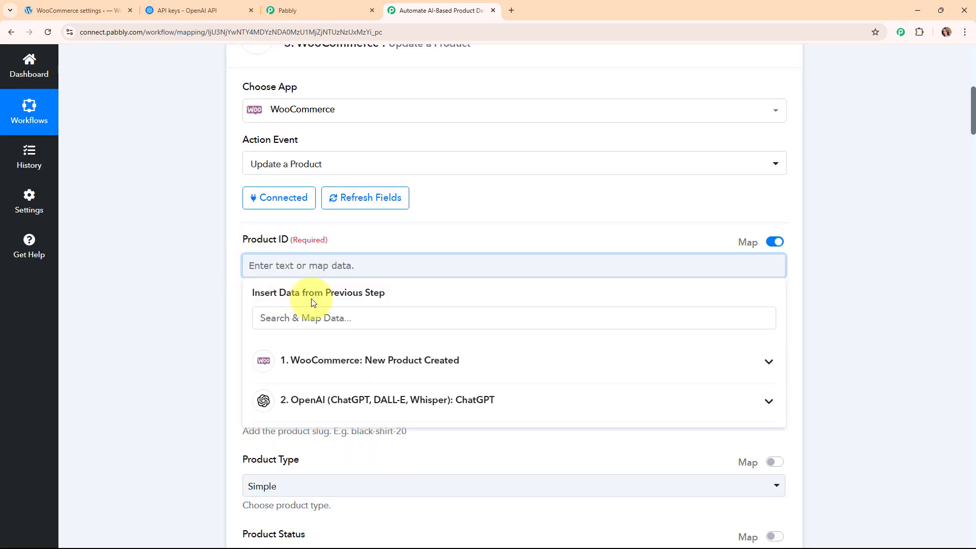
click(321, 316)
text(i)
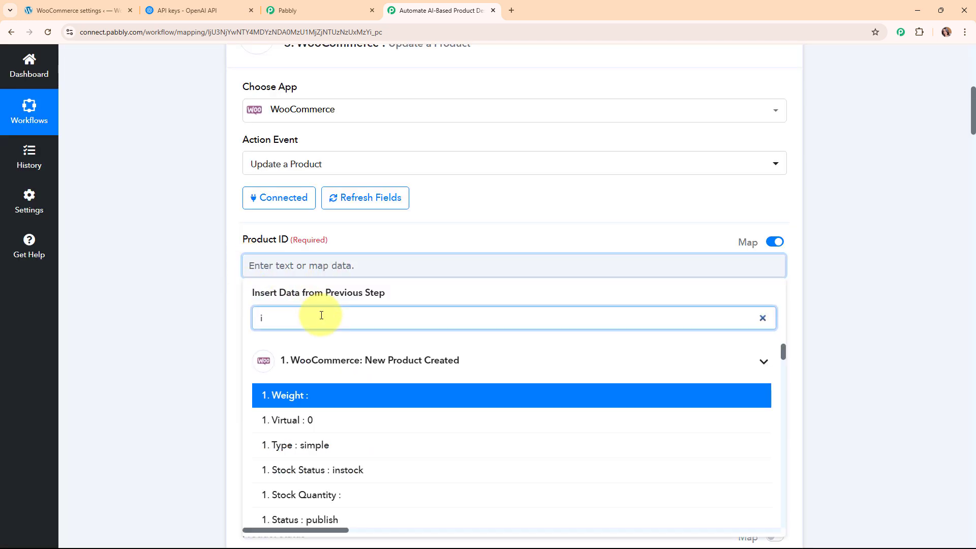
text(d)
scroll(362, 443, down, 5)
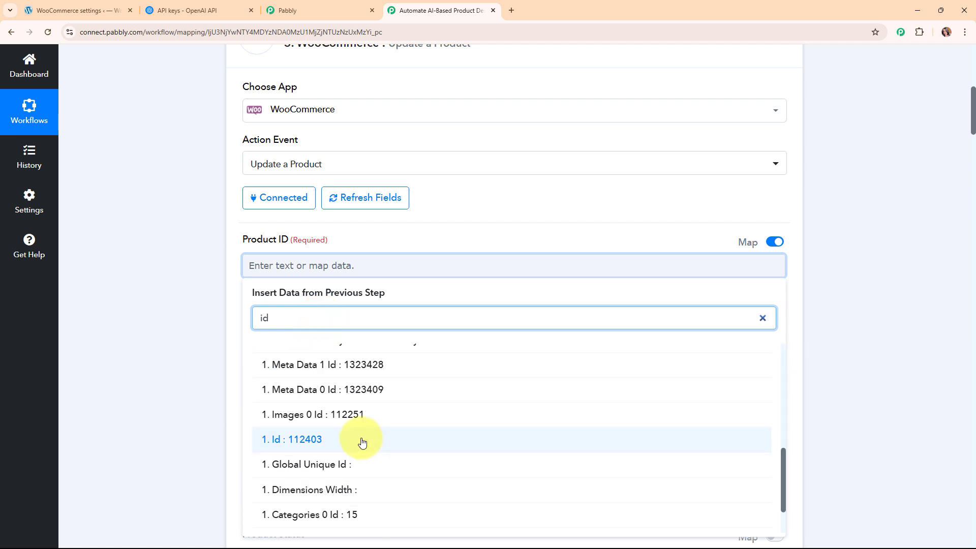
click(362, 440)
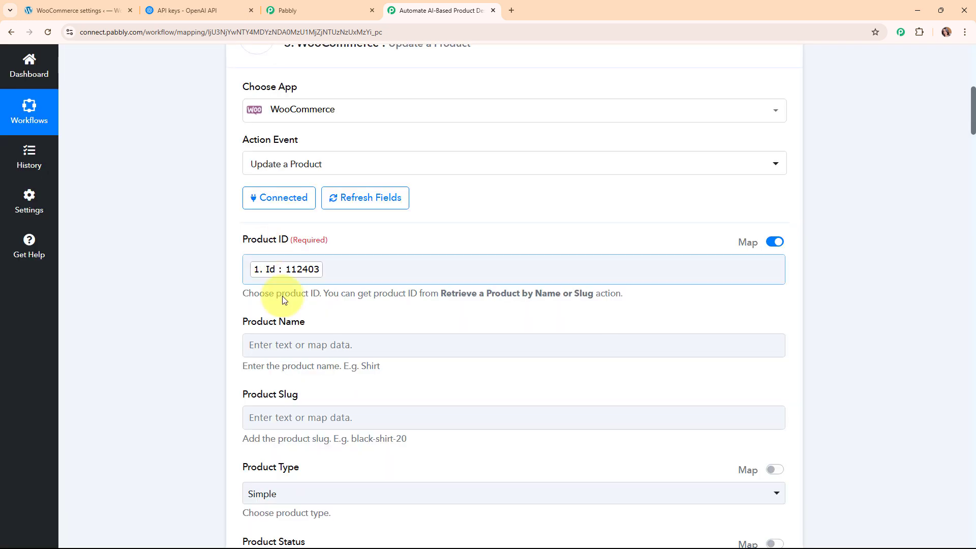
Map Product Name to the trigger's Name, GlowHydra Daily Moisturizer.
scroll(290, 288, down, 1)
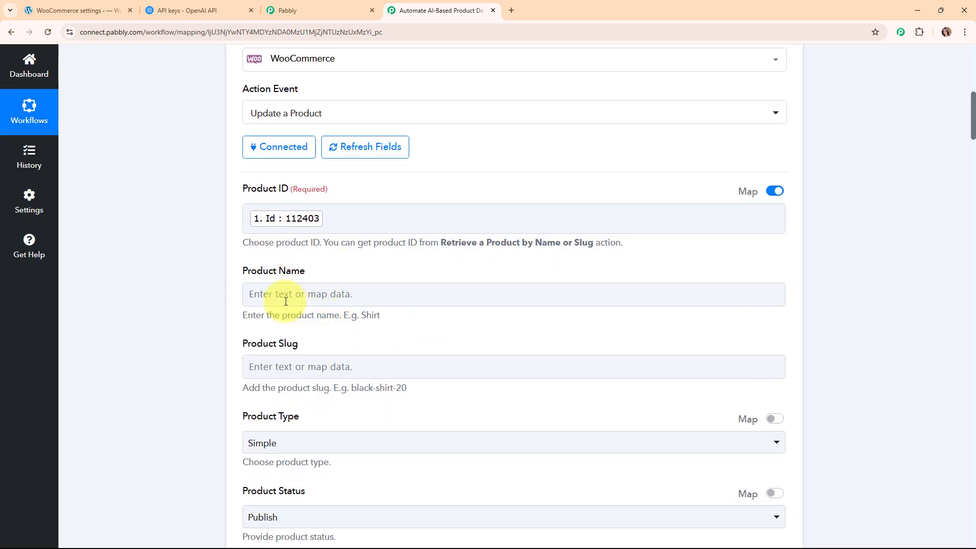
click(287, 294)
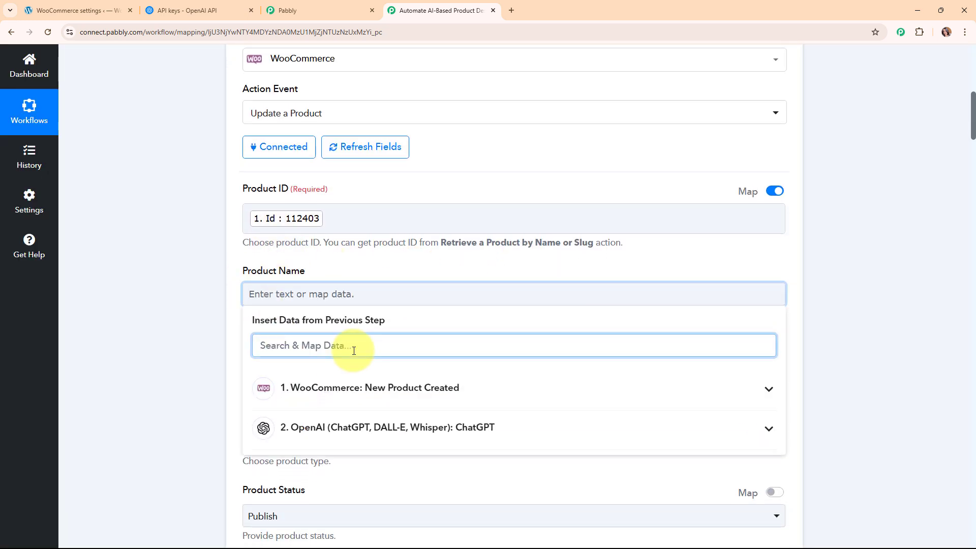
text(name)
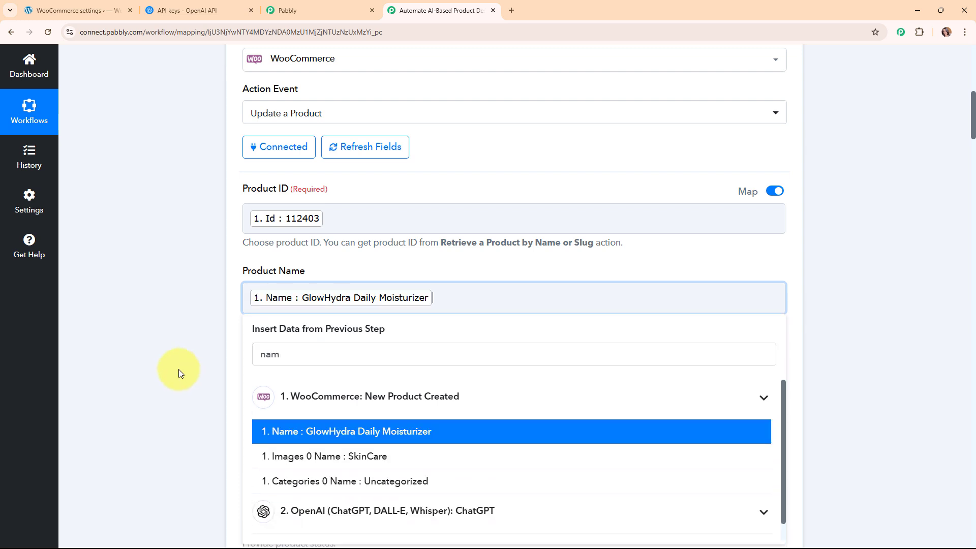
key(Return)
scroll(588, 353, down, 3)
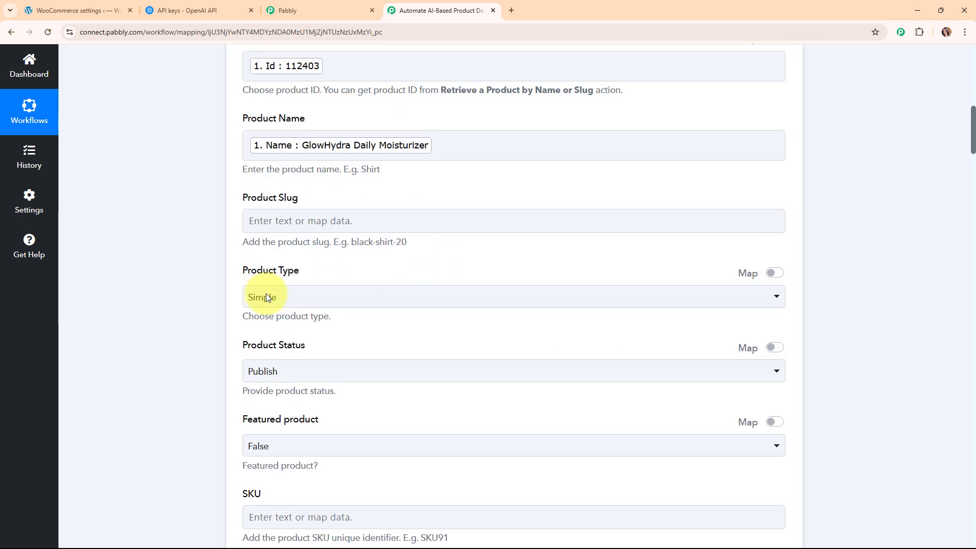
Map Description to the OpenAI step's 2. Choices 0 Message Content, then scroll to the bottom.
scroll(473, 260, down, 10)
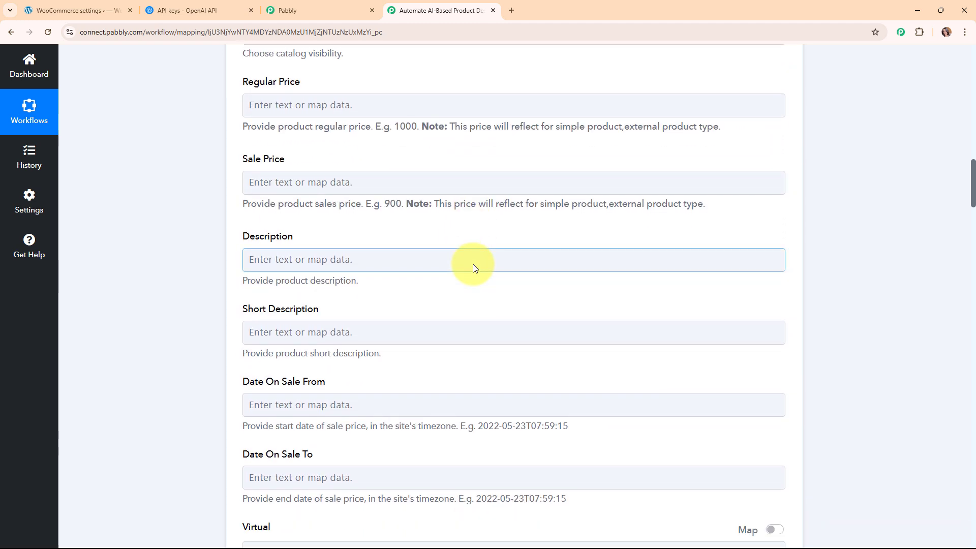
scroll(473, 264, down, 1)
click(349, 198)
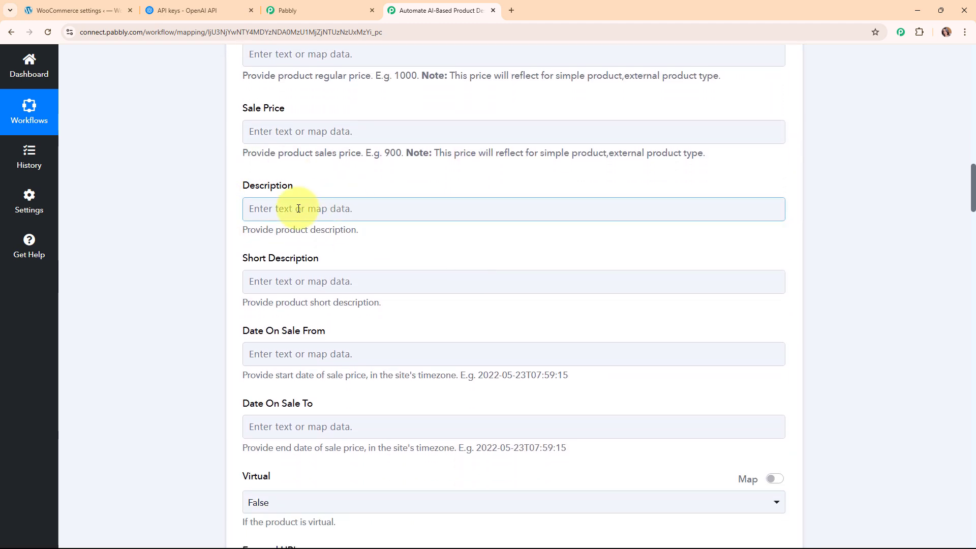
click(413, 363)
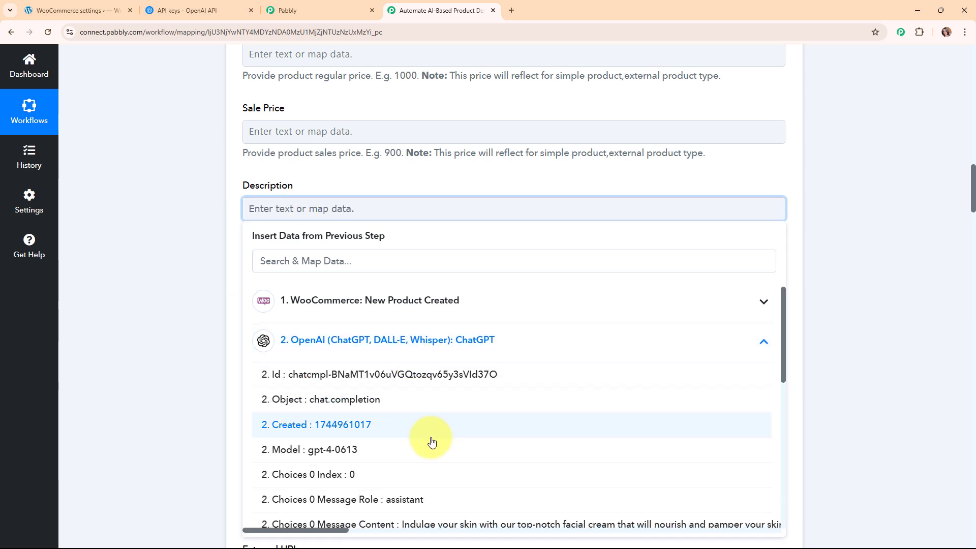
scroll(553, 380, down, 3)
click(553, 380)
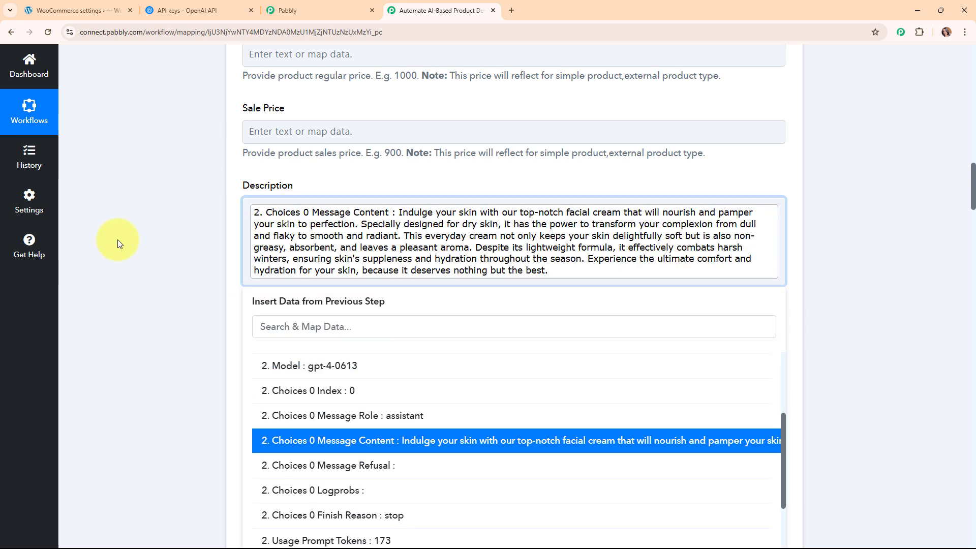
click(194, 288)
scroll(549, 313, down, 12)
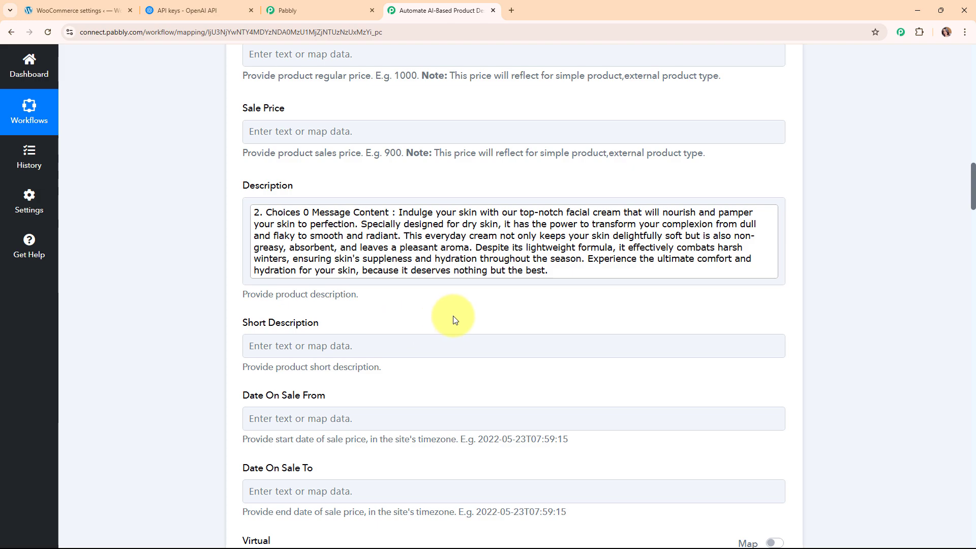
scroll(550, 313, down, 20)
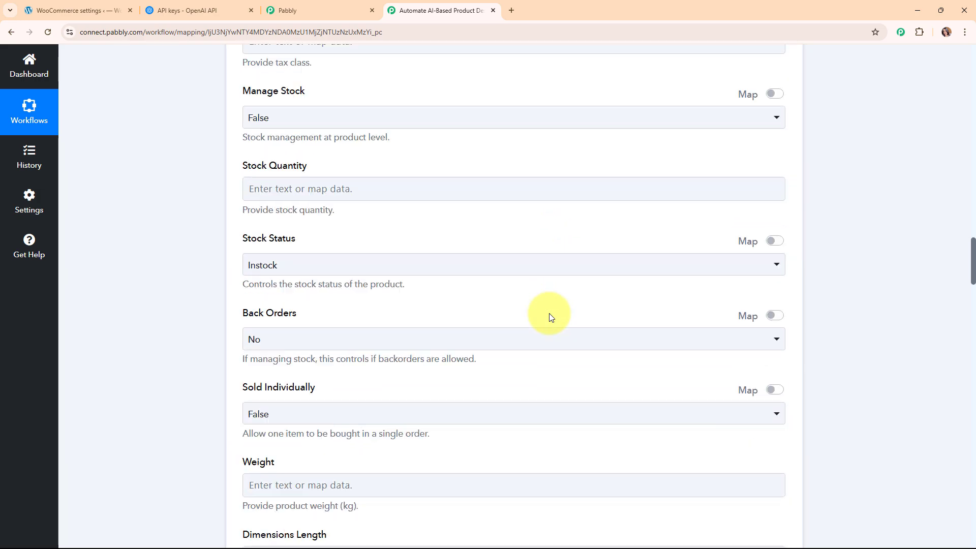
scroll(549, 313, down, 20)
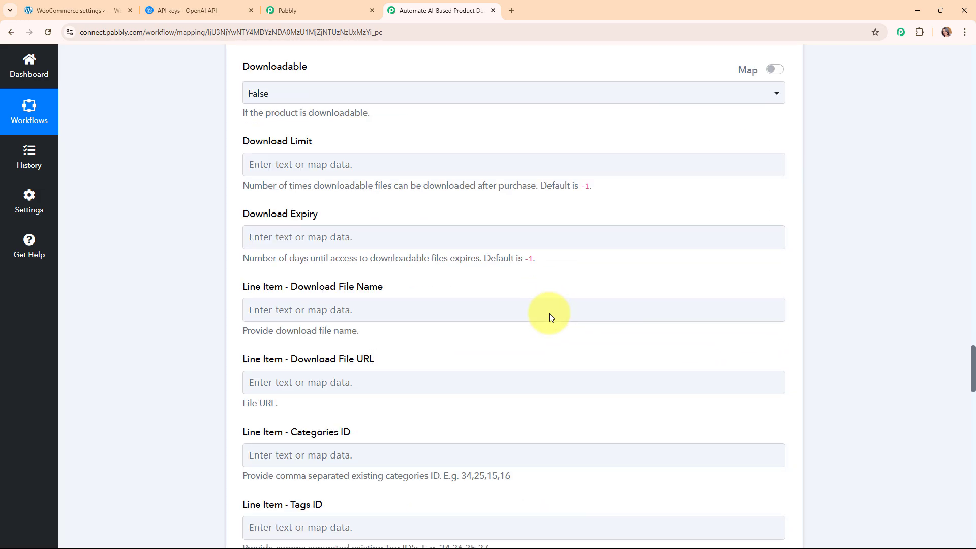
scroll(545, 302, down, 10)
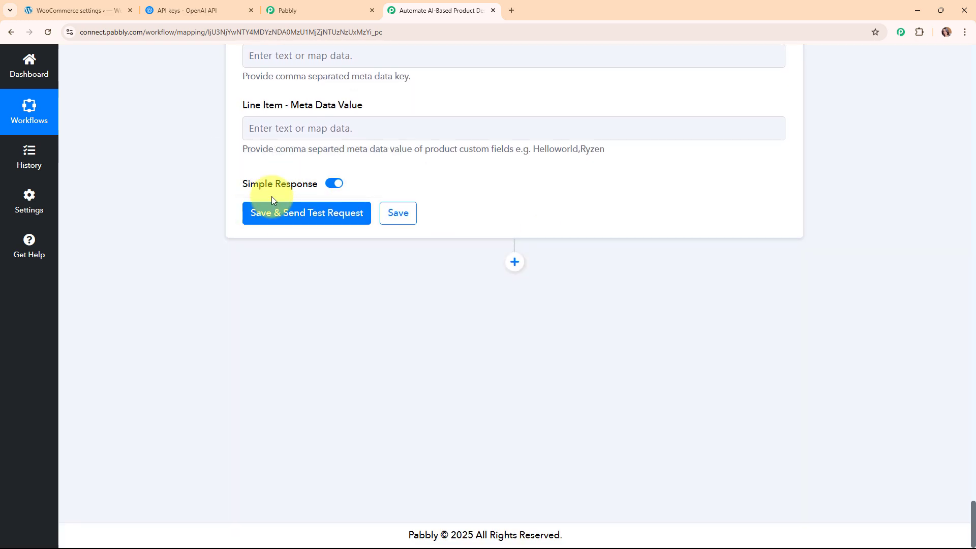
Send the update test and confirm product 112403's Description shows the ChatGPT-written text.
click(306, 211)
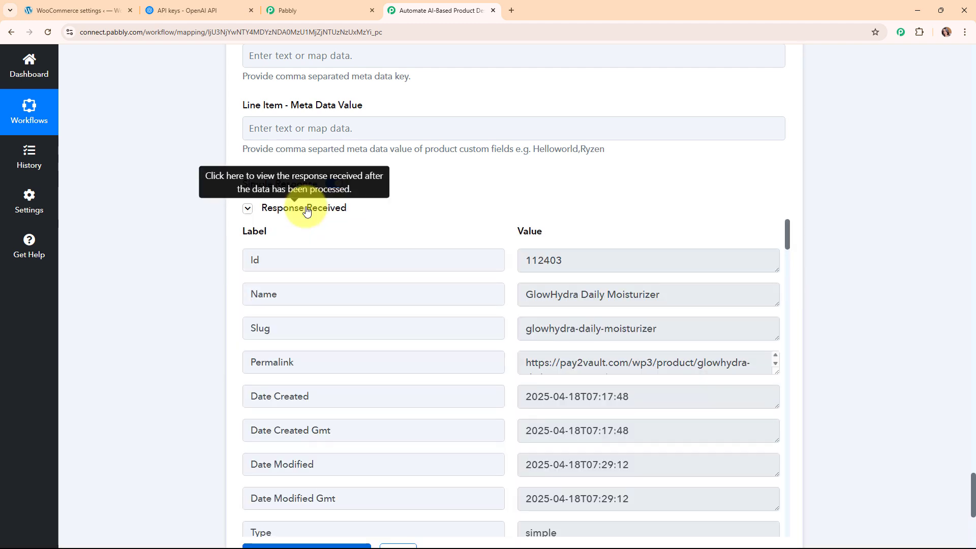
scroll(622, 325, down, 3)
scroll(621, 325, down, 3)
scroll(865, 410, up, 15)
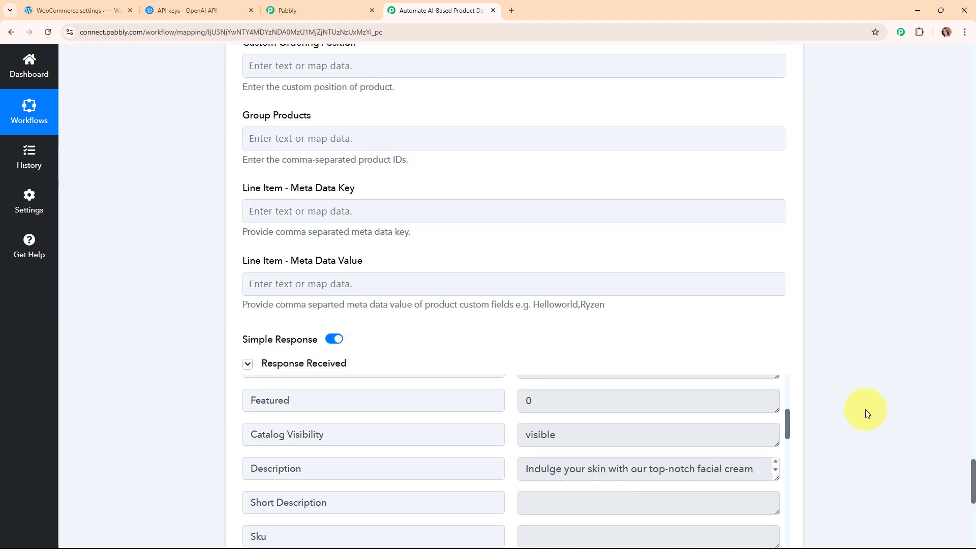
scroll(858, 390, up, 20)
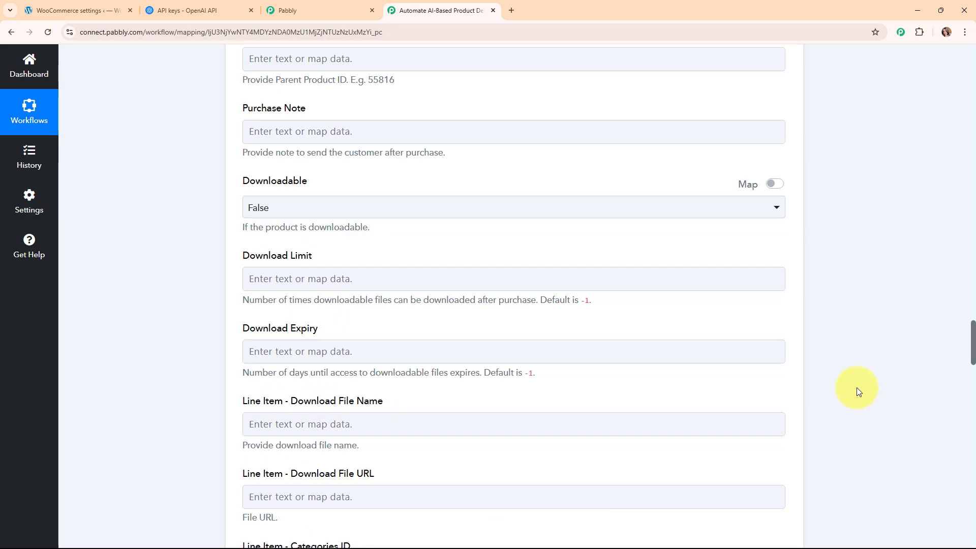
scroll(857, 390, up, 20)
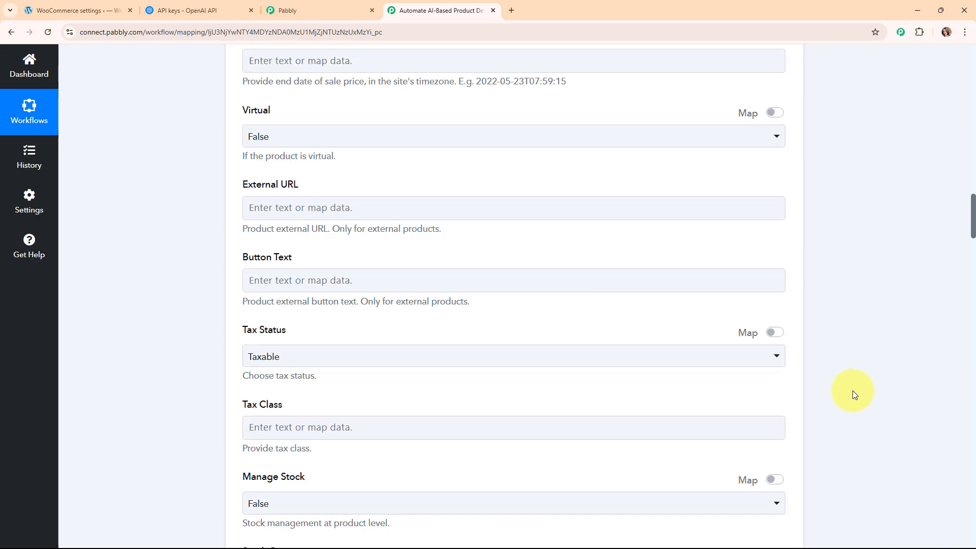
scroll(852, 391, up, 20)
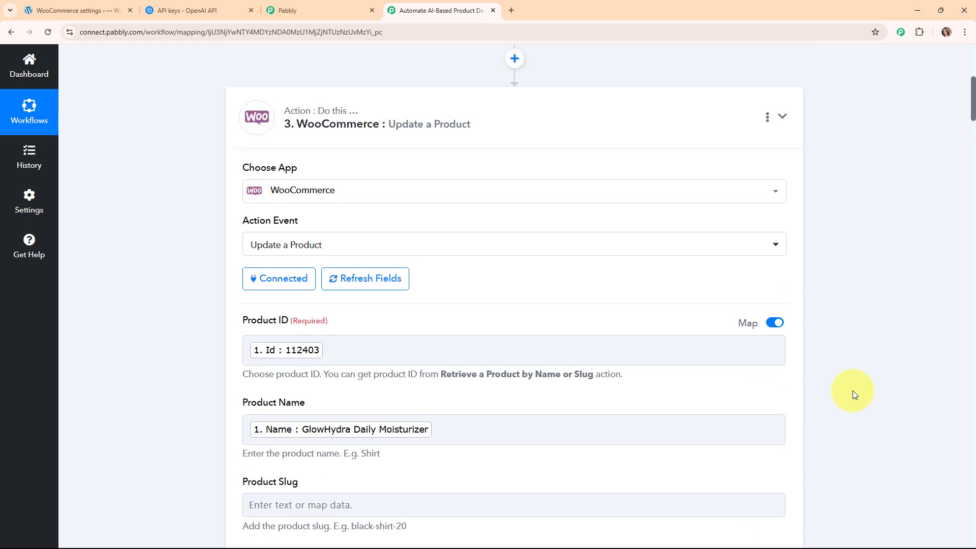
scroll(579, 409, up, 3)
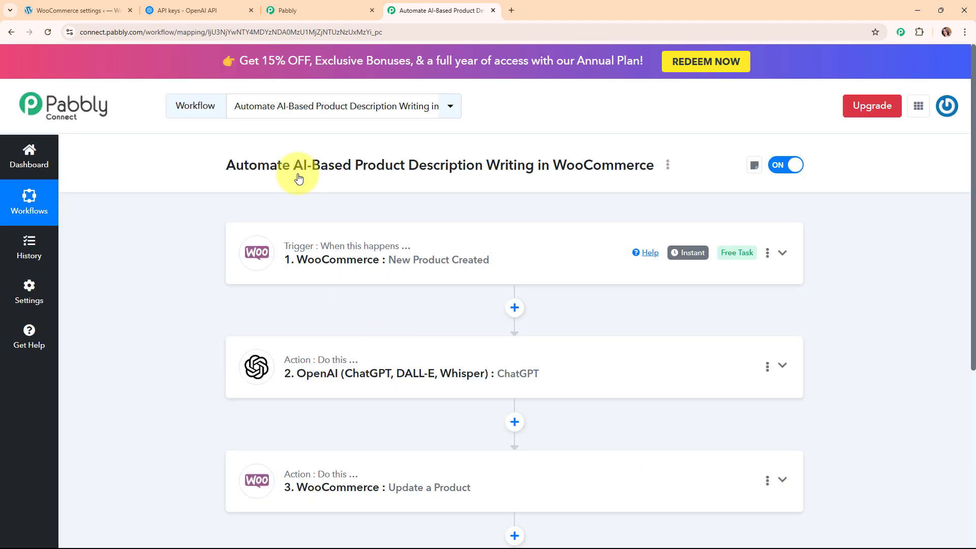
Open GlowHydra Daily Moisturizer from All Products to verify its new description, then return to Pabbly.
click(126, 6)
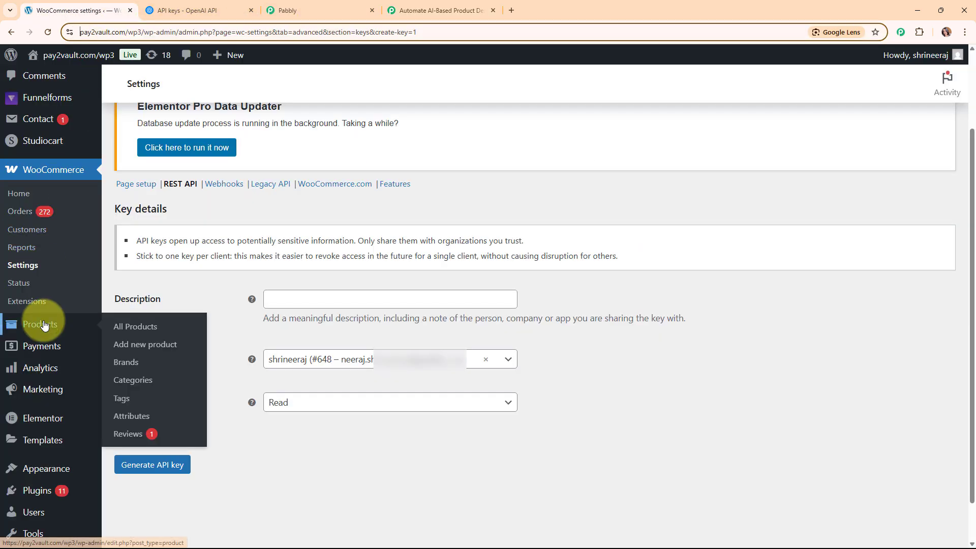
click(153, 328)
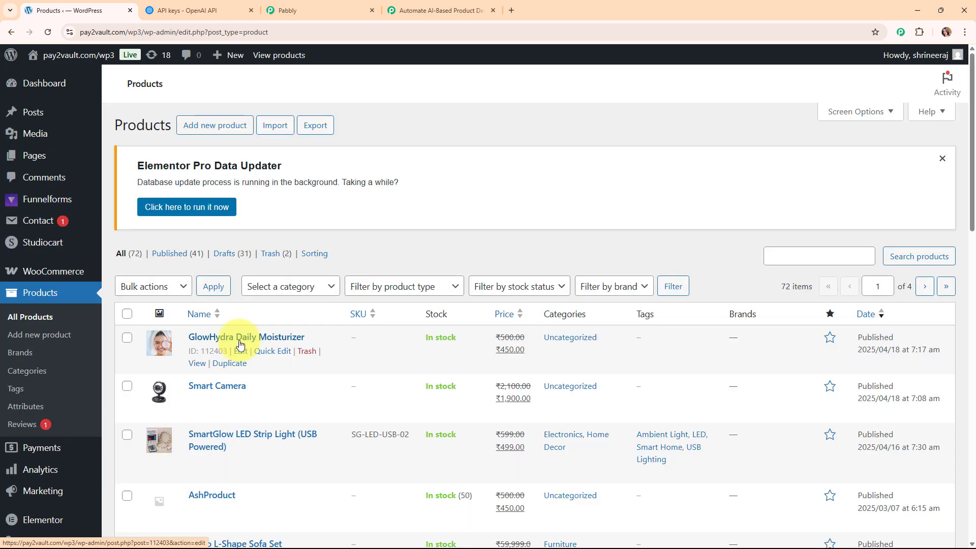
click(240, 339)
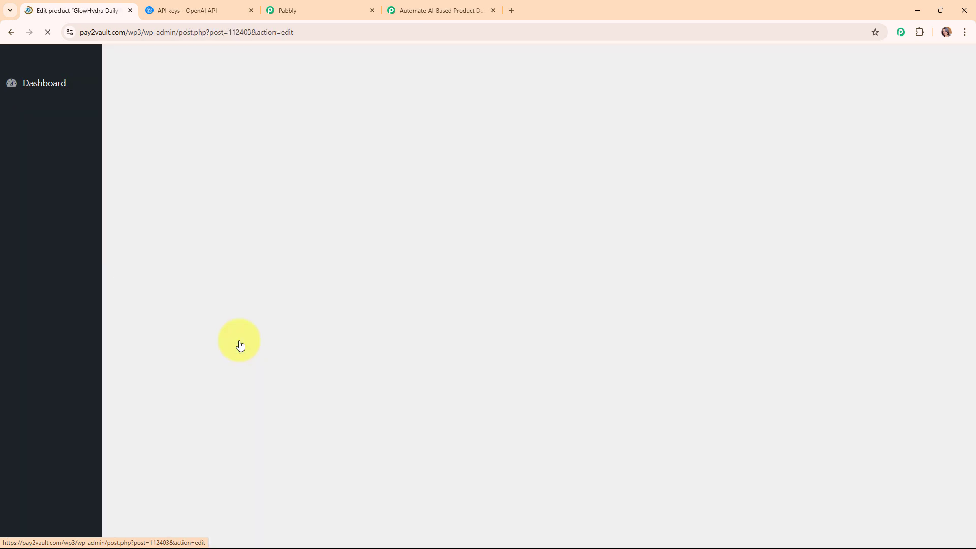
scroll(152, 391, down, 2)
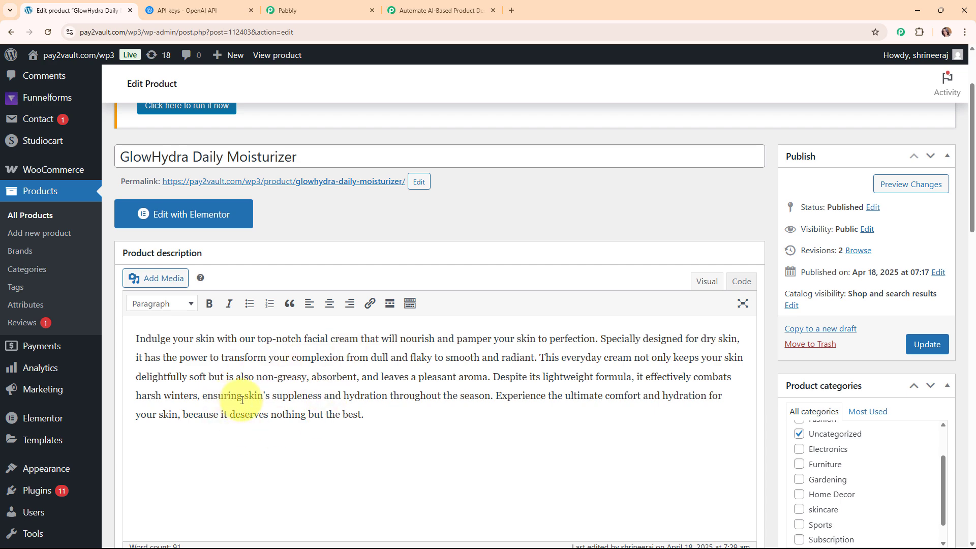
click(393, 9)
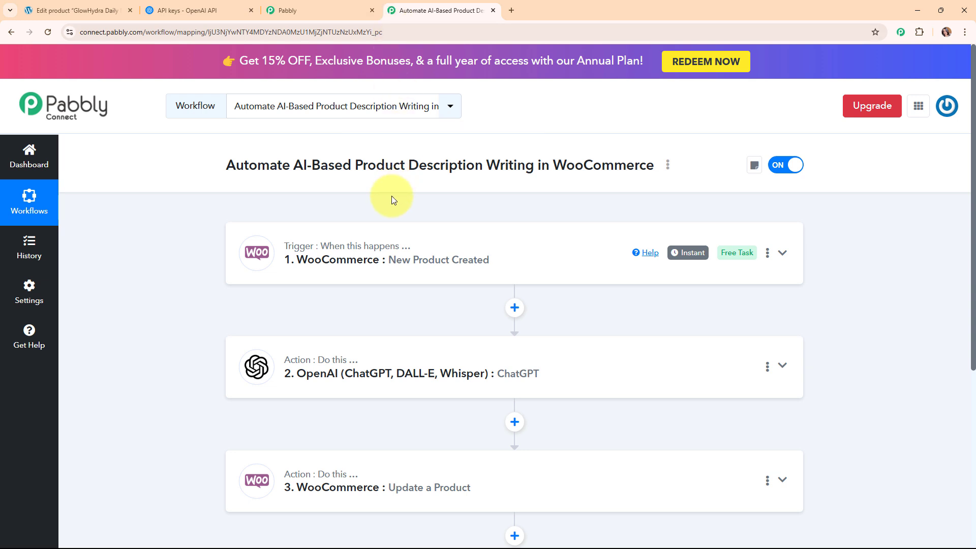
scroll(391, 197, down, 1)
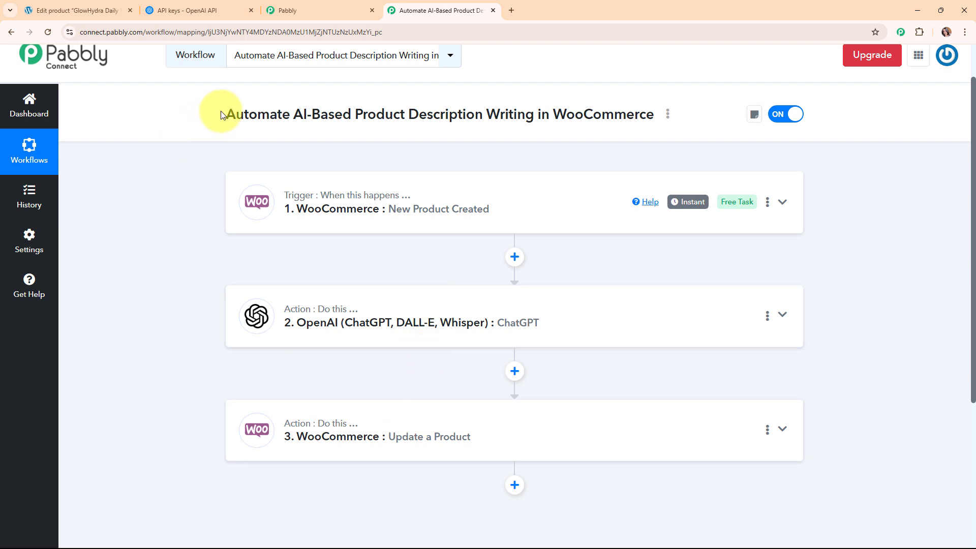
drag(220, 114, 671, 113)
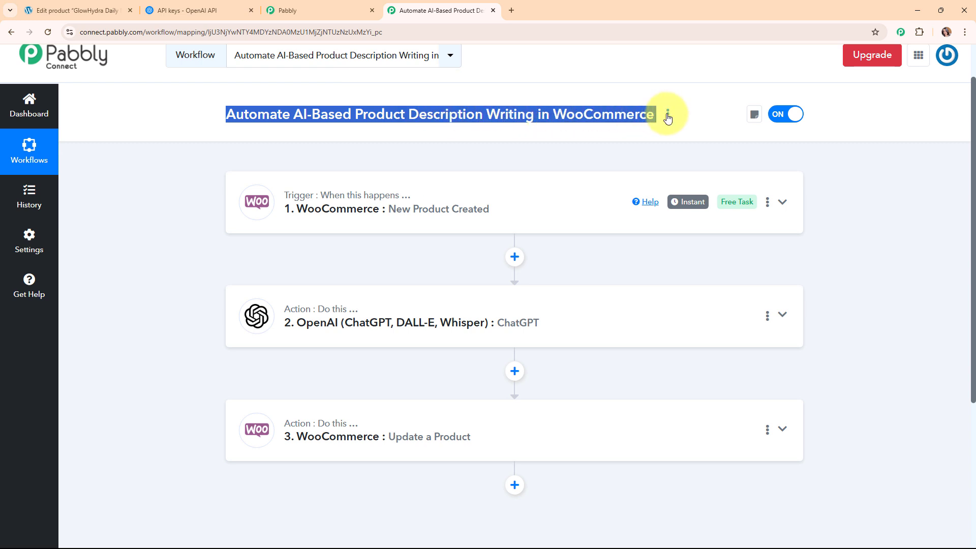
click(482, 148)
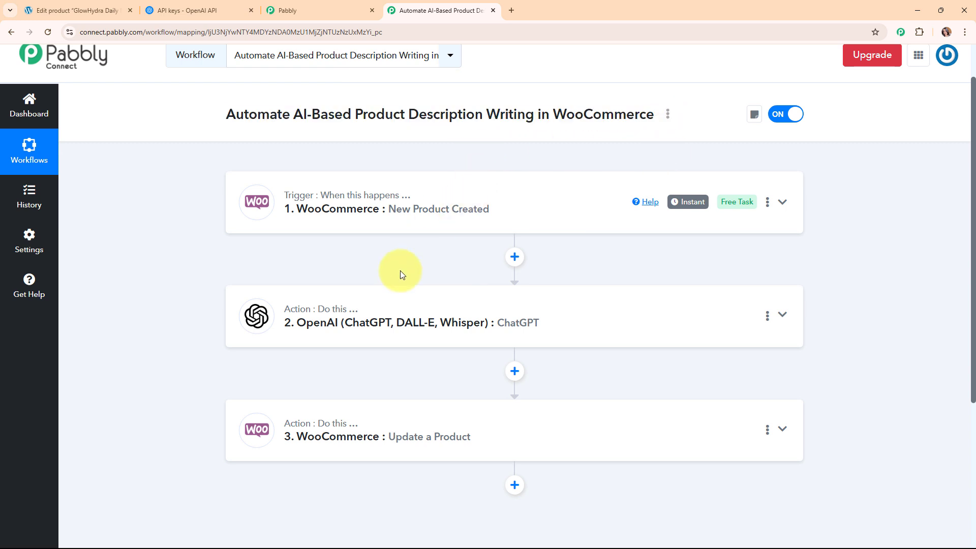